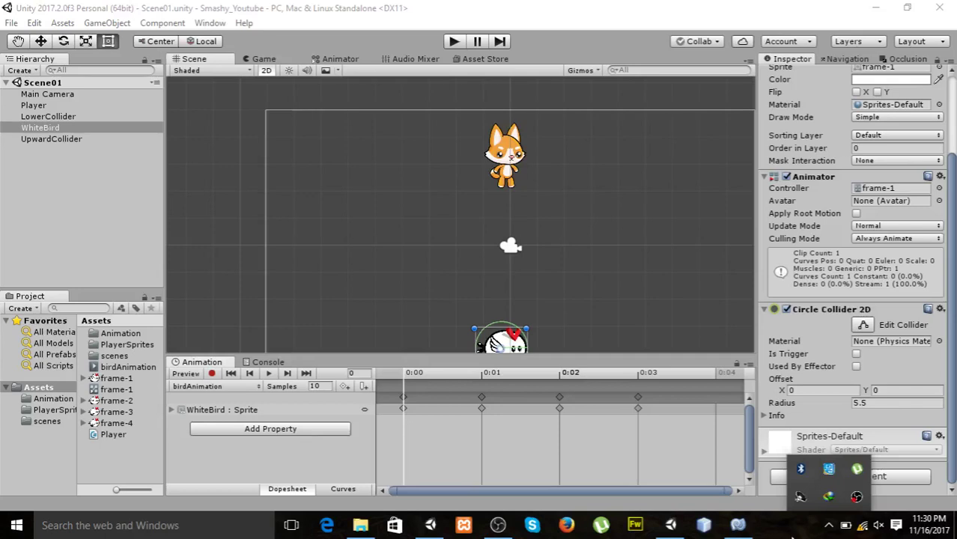
Run the scene in Play mode and make the fox jump three times in the Game view.
left_click(821, 460)
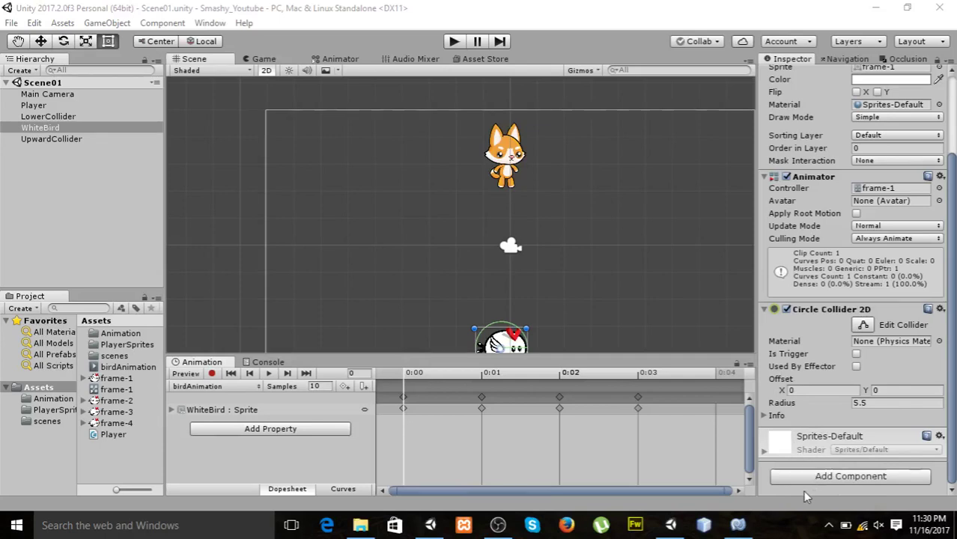
left_click(454, 42)
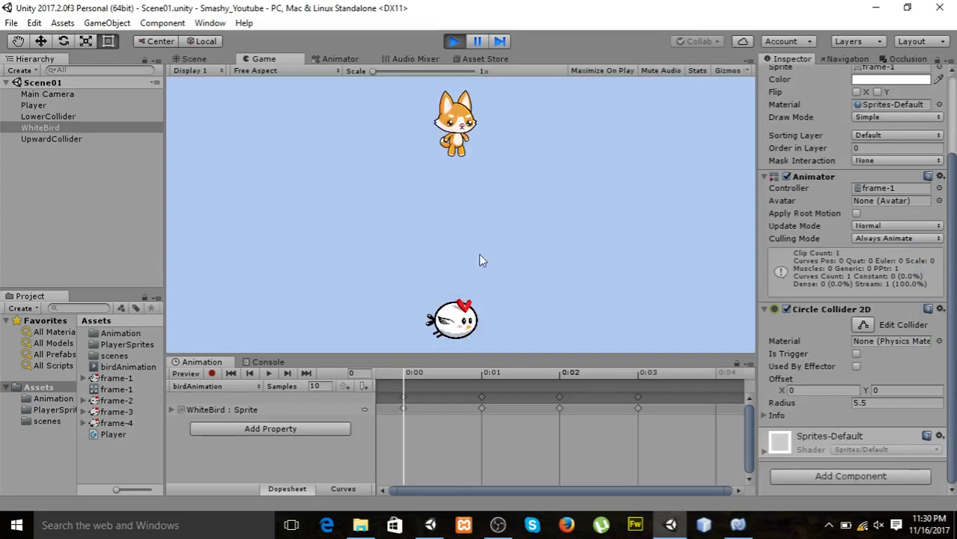
left_click(532, 151)
left_click(464, 193)
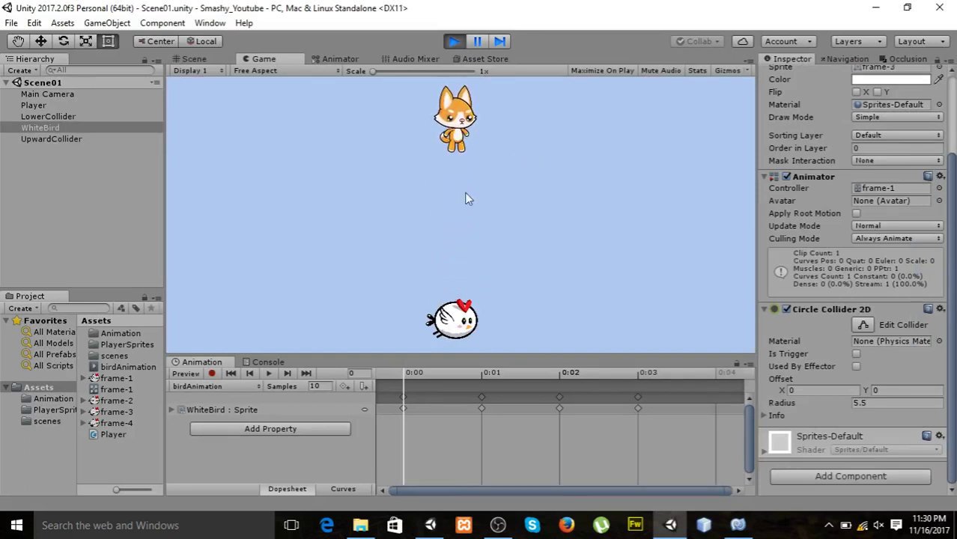
left_click(456, 313)
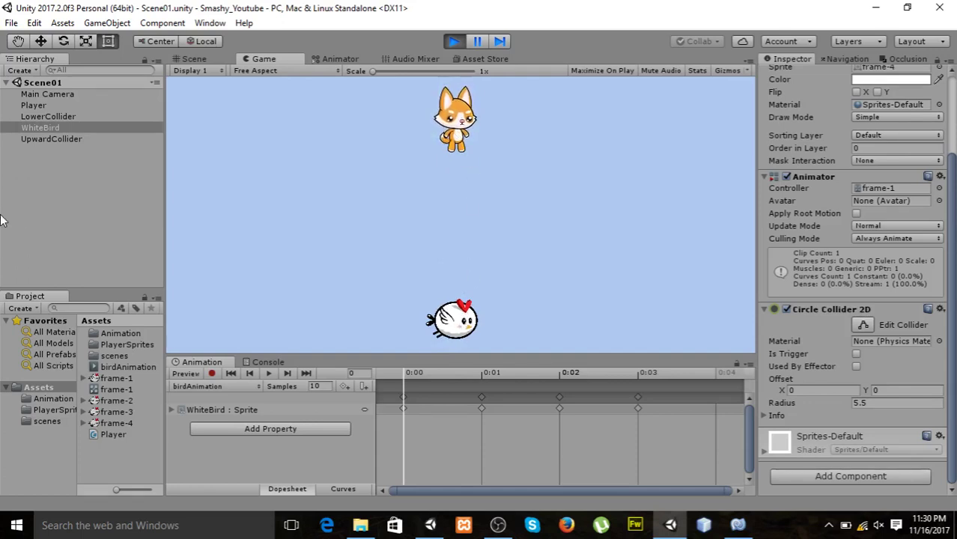
Inspect the Player's collider and Rigidbody 2D with gravity scale -1, then stop Play mode.
left_click(44, 115)
left_click(42, 106)
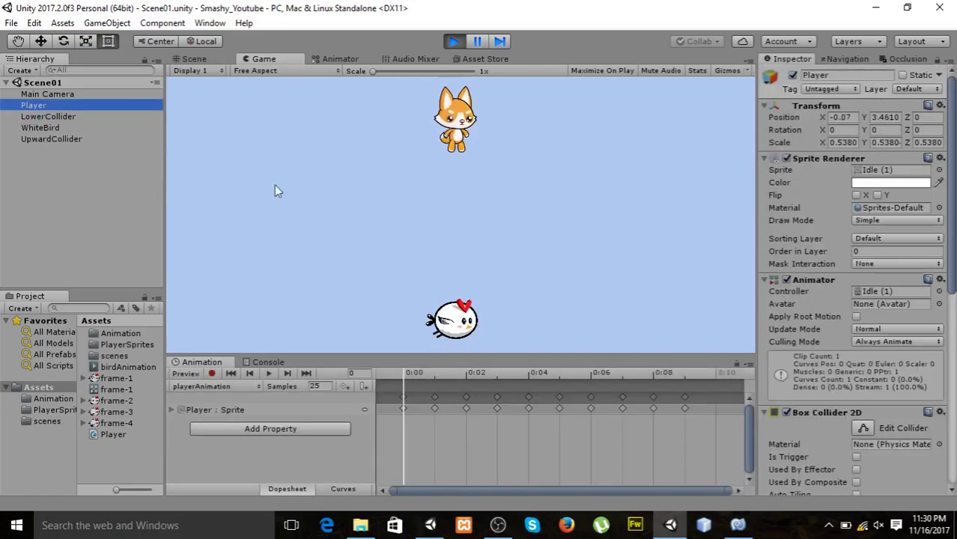
scroll(817, 435, "down", 6)
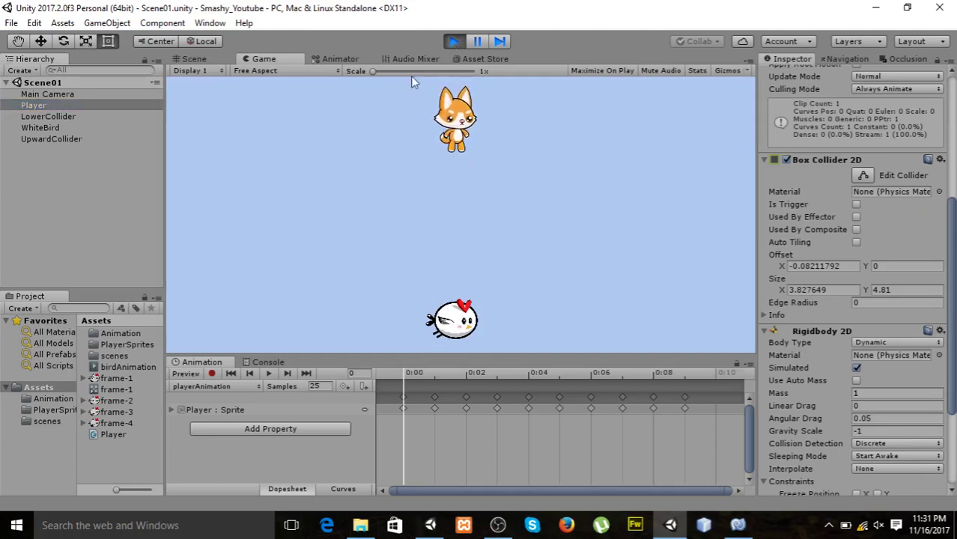
left_click(453, 42)
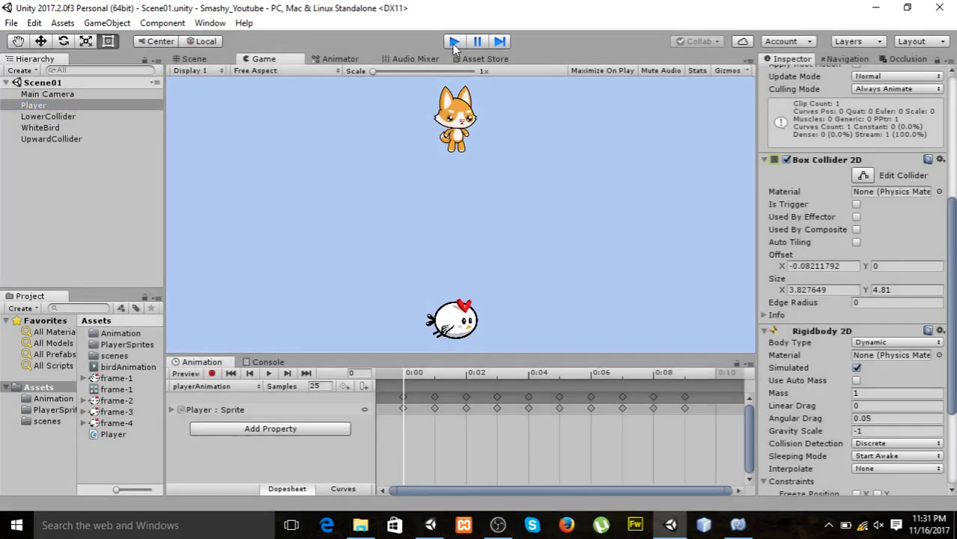
Select UpwardCollider, tagged 'upward', and zoom out the Scene view to see its collider above the fox.
left_click(45, 139)
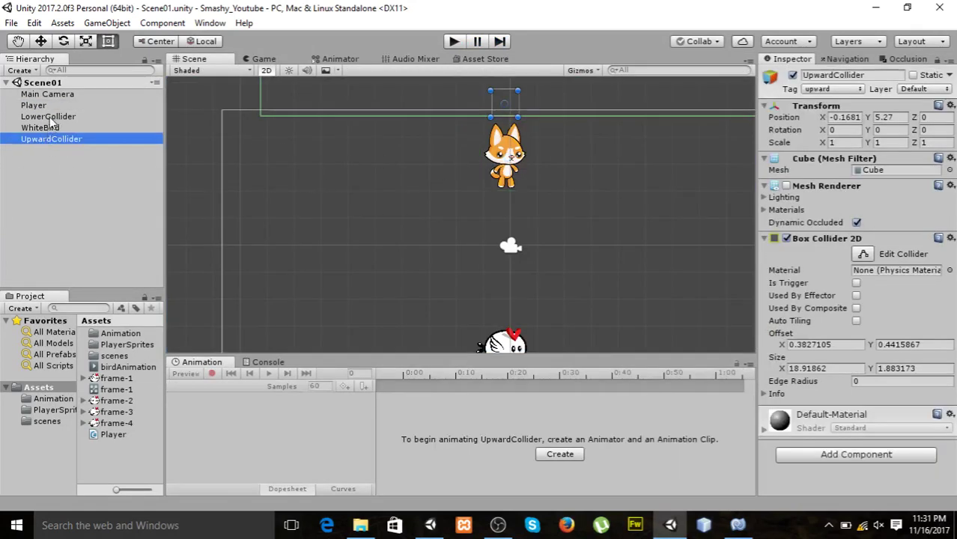
scroll(536, 147, "down", 3)
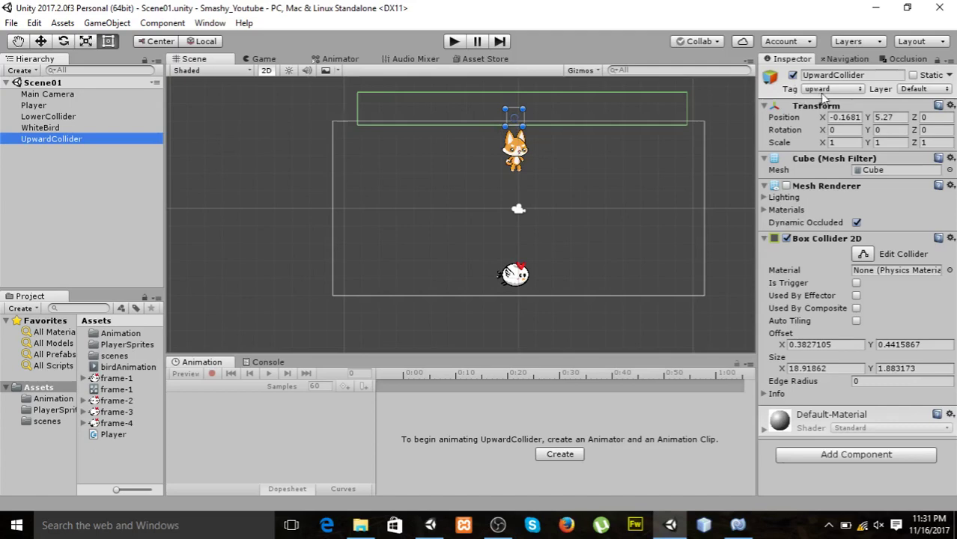
Add an empty if (col.gameObject.tag == "upward") { } block after the bird check and save Player.cs.
left_click(738, 525)
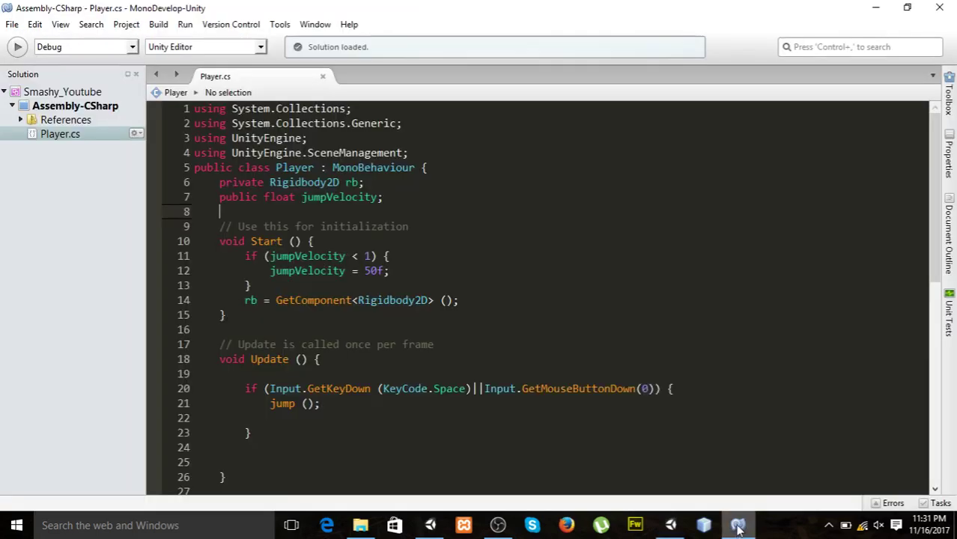
scroll(453, 357, "down", 6)
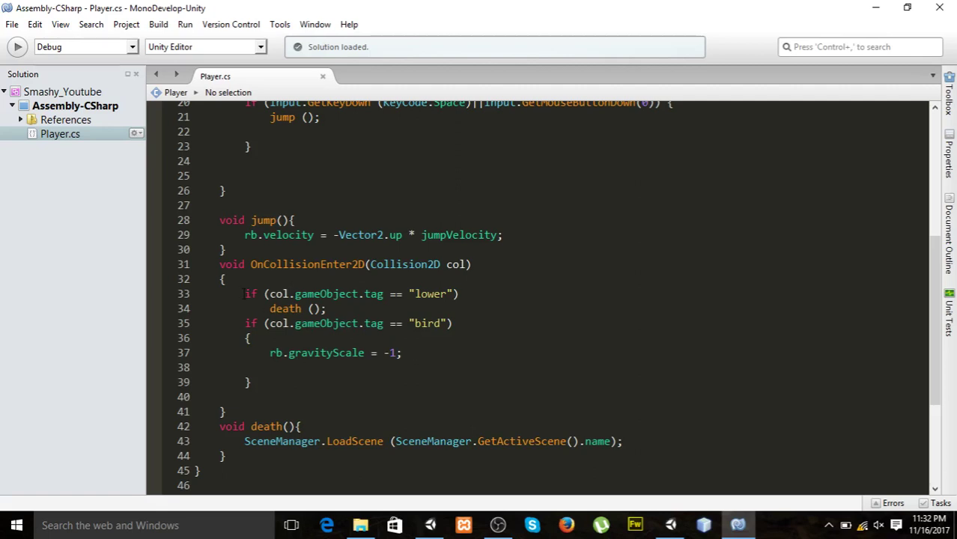
left_click(270, 384)
key("Return")
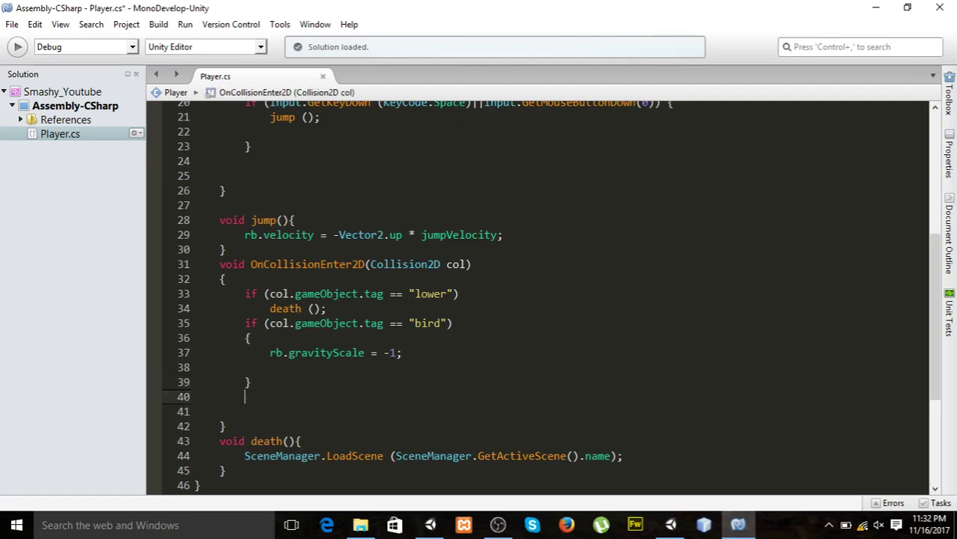
type("if()")
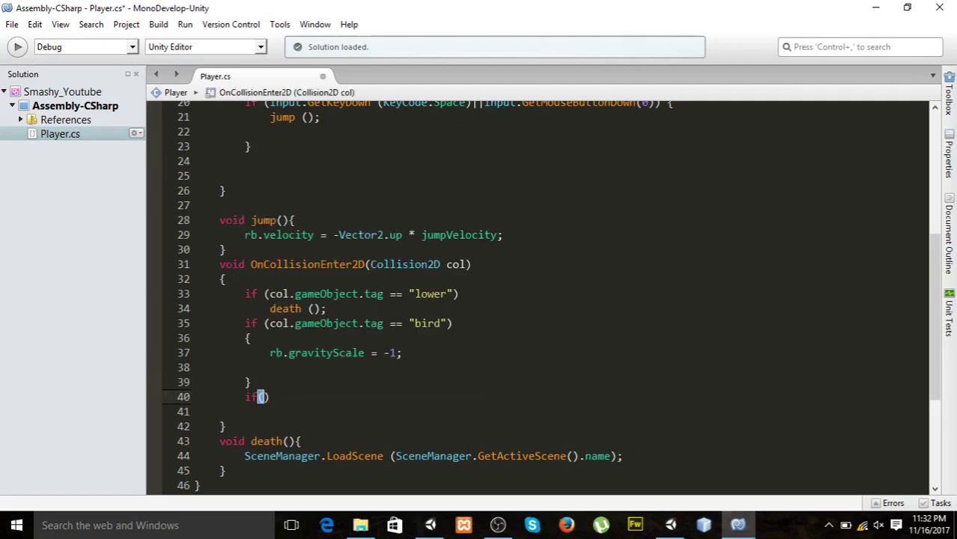
type("col.")
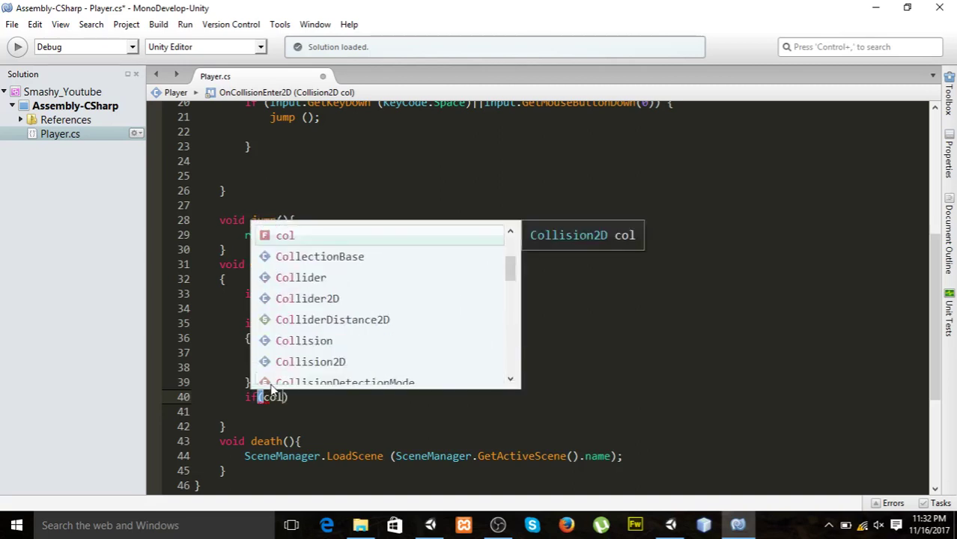
type("ga")
key("Return")
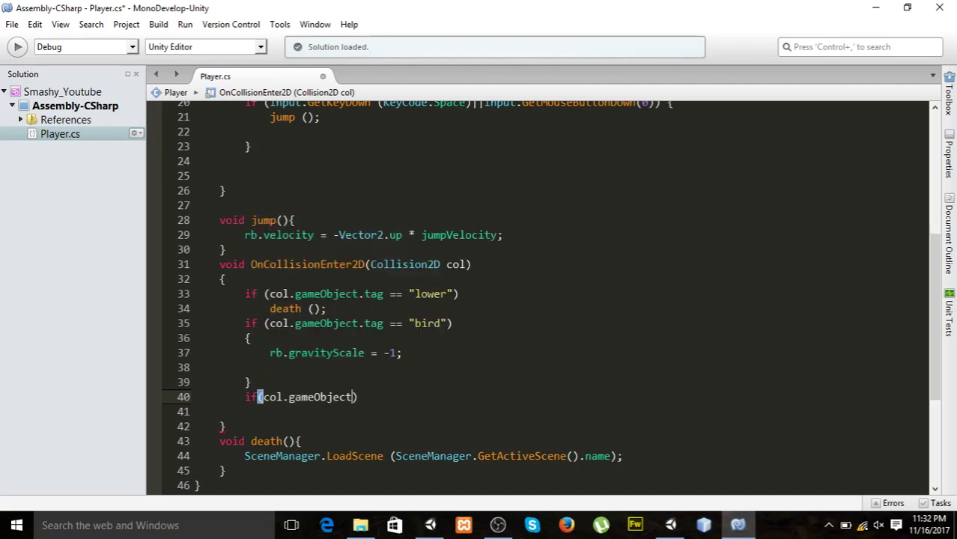
type(".tag == \"upward")
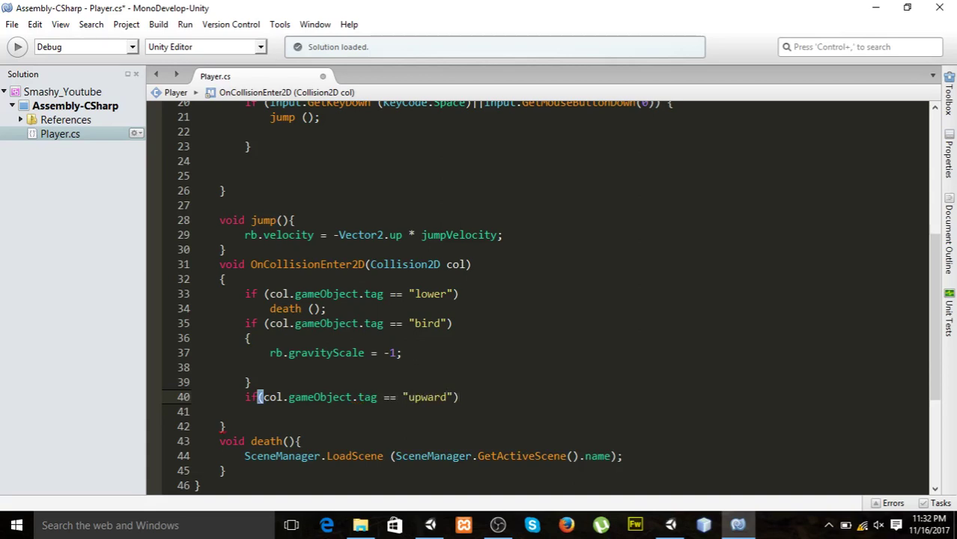
type("{")
key("Return")
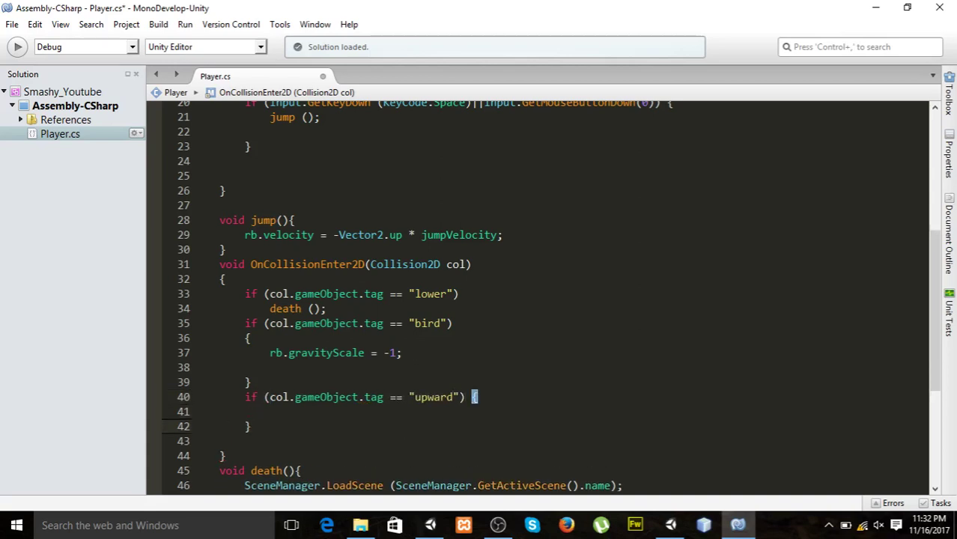
key("ctrl+s")
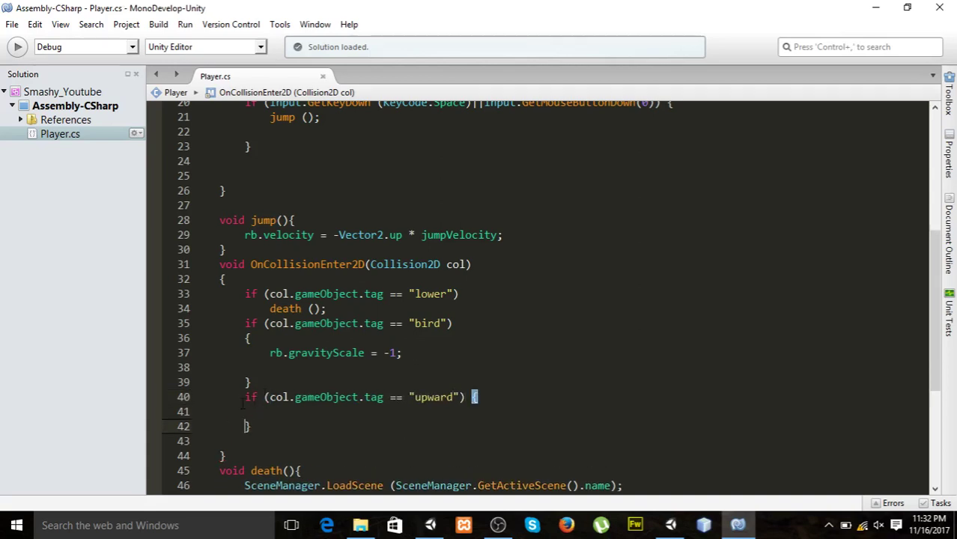
left_click(276, 421)
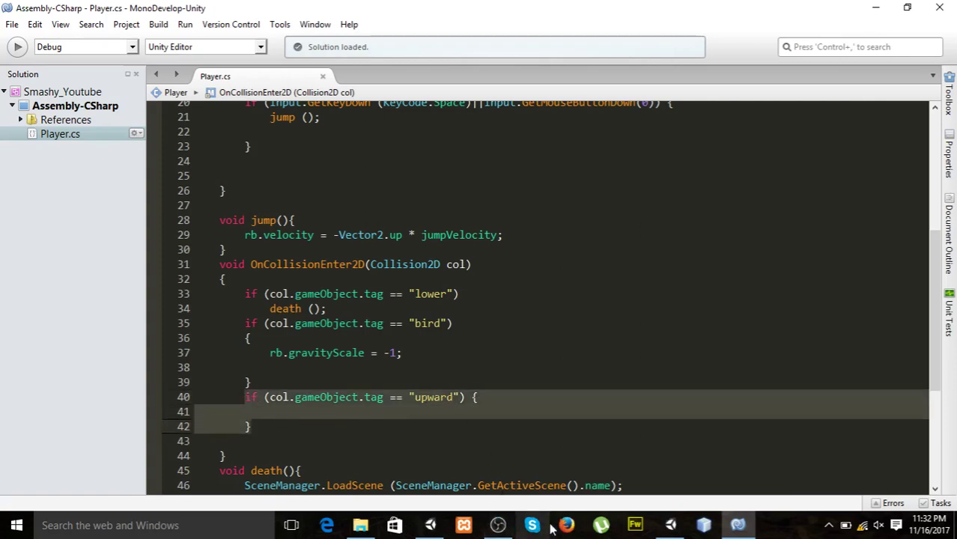
Put rb.gravityScale = 1; inside the upward block, save Player.cs and return to Unity.
left_click(670, 525)
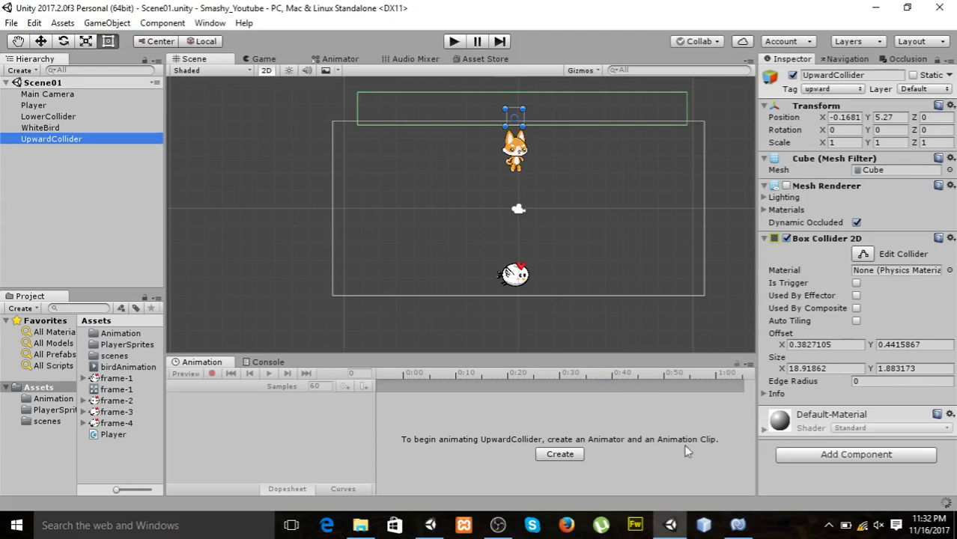
left_click(738, 525)
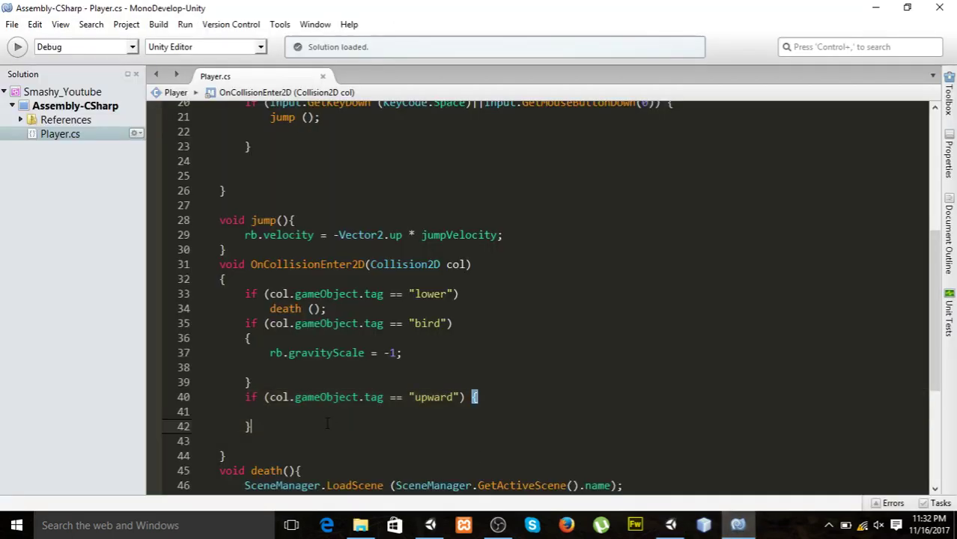
left_click_drag(262, 352, 431, 354)
key("ctrl+c")
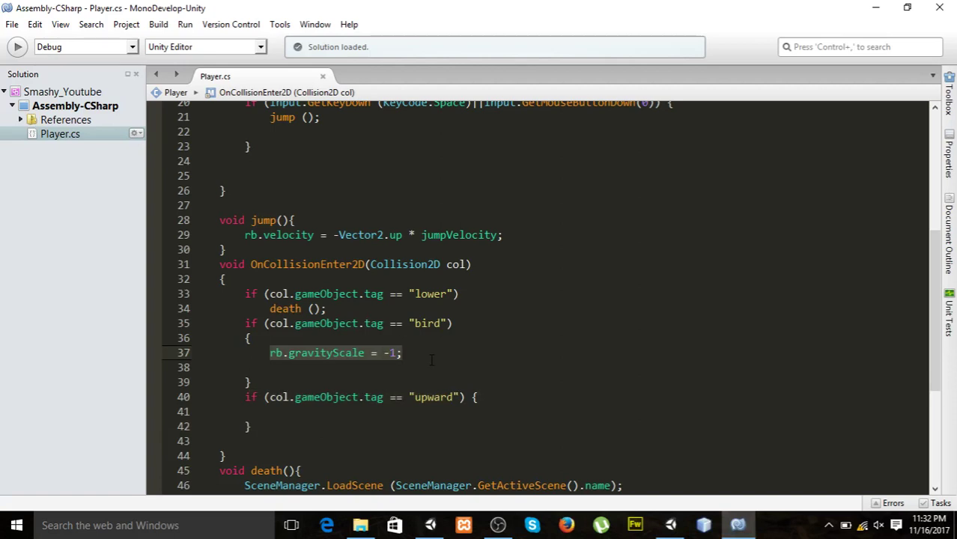
left_click(295, 424)
left_click(304, 414)
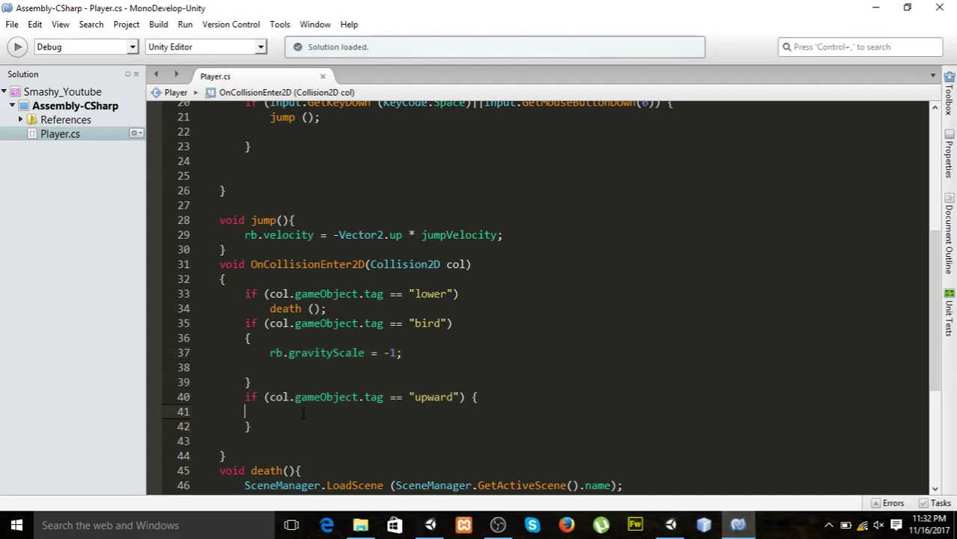
key("ctrl+v")
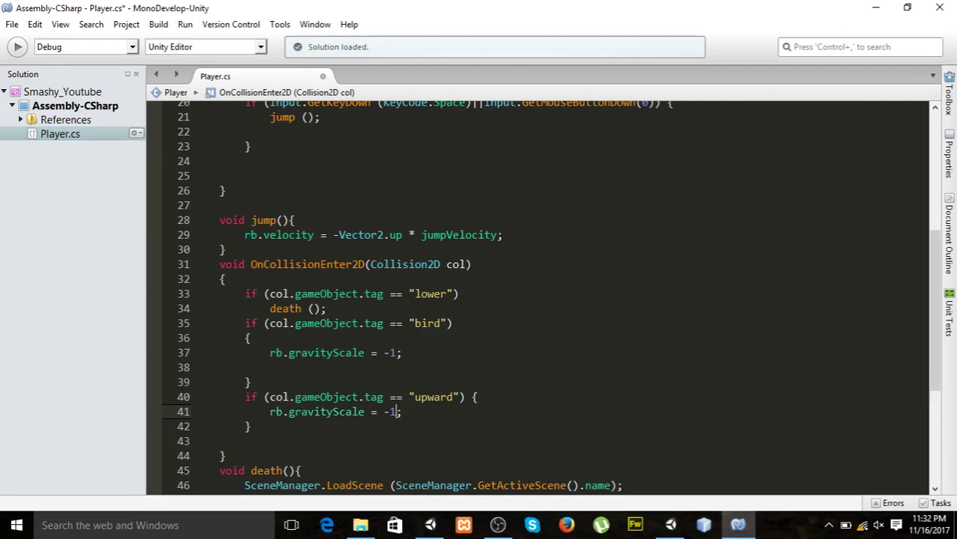
key("ctrl+s")
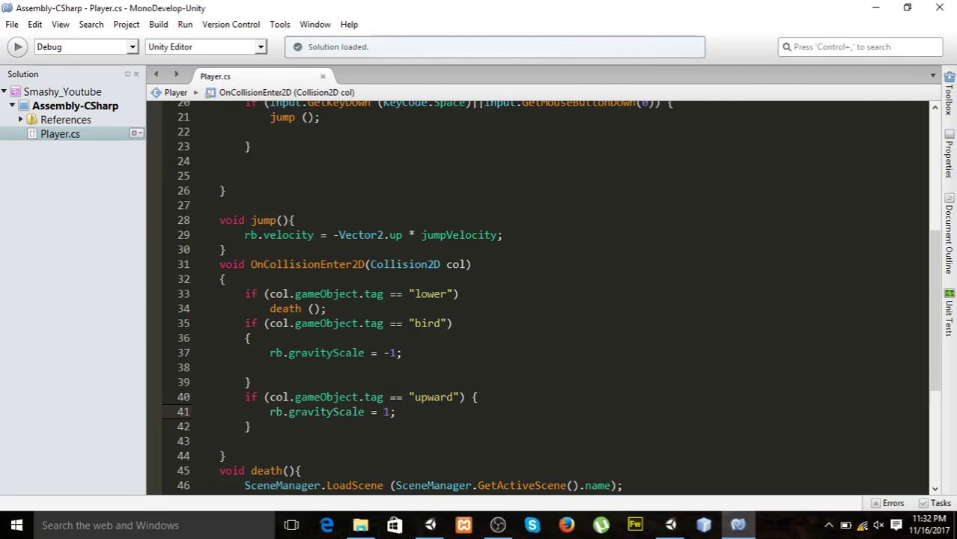
left_click(670, 525)
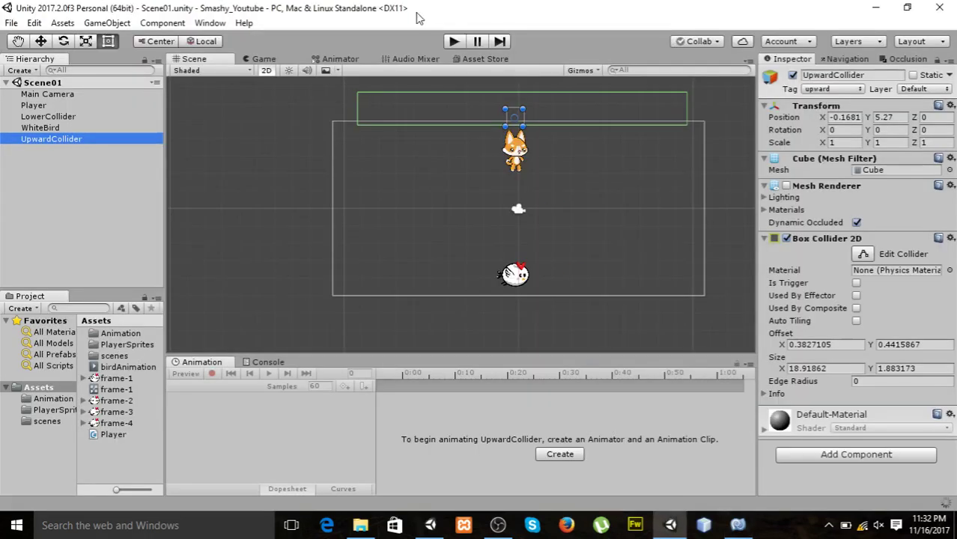
Start Play mode and make the fox hop repeatedly in the Game view.
left_click(453, 43)
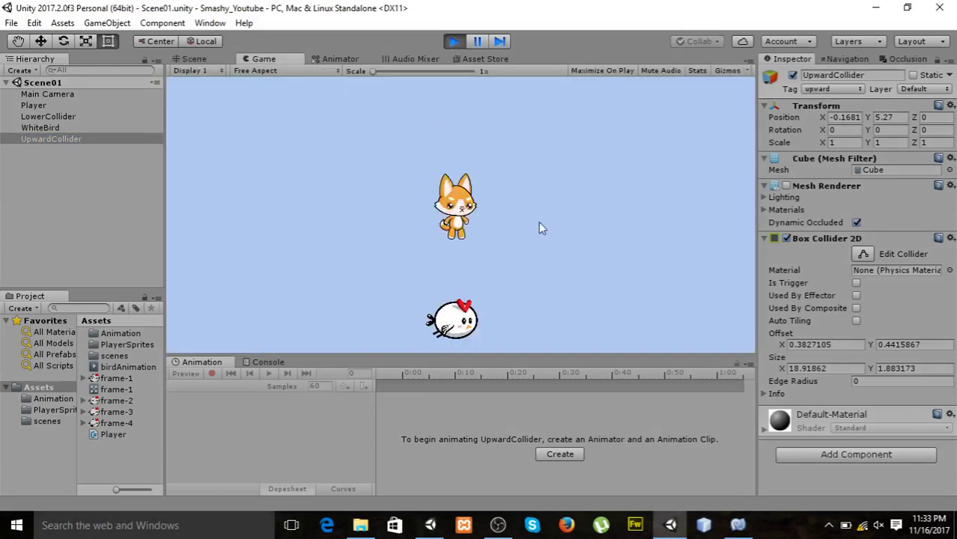
left_click(543, 228)
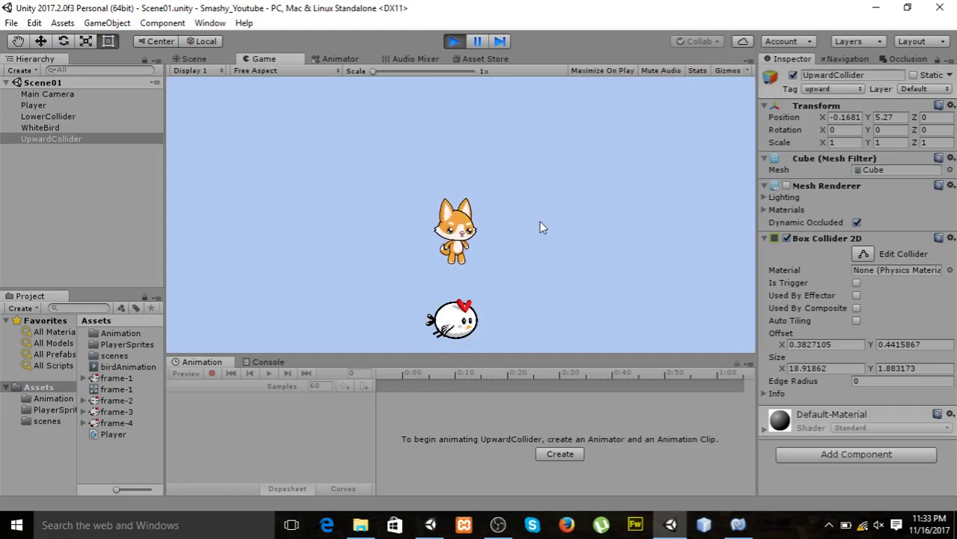
left_click(539, 221)
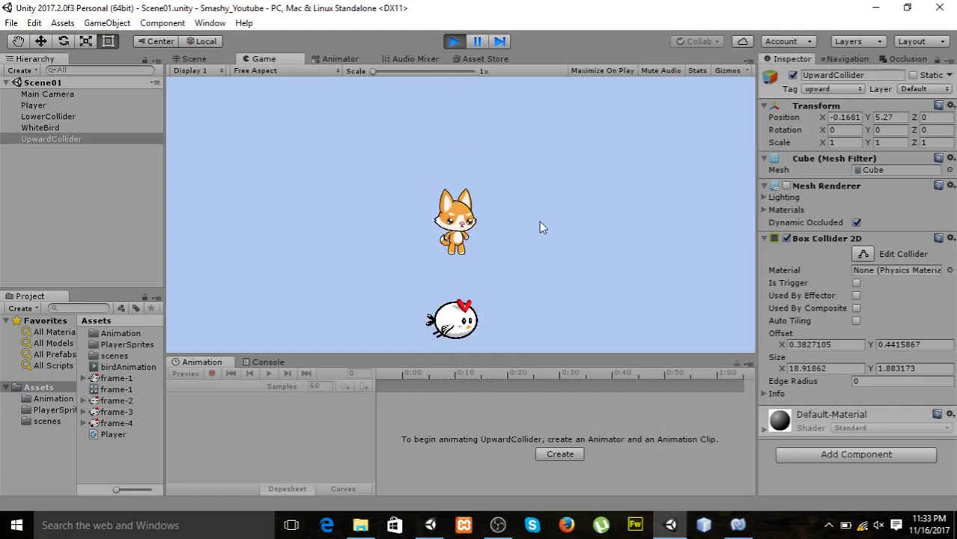
left_click(458, 241)
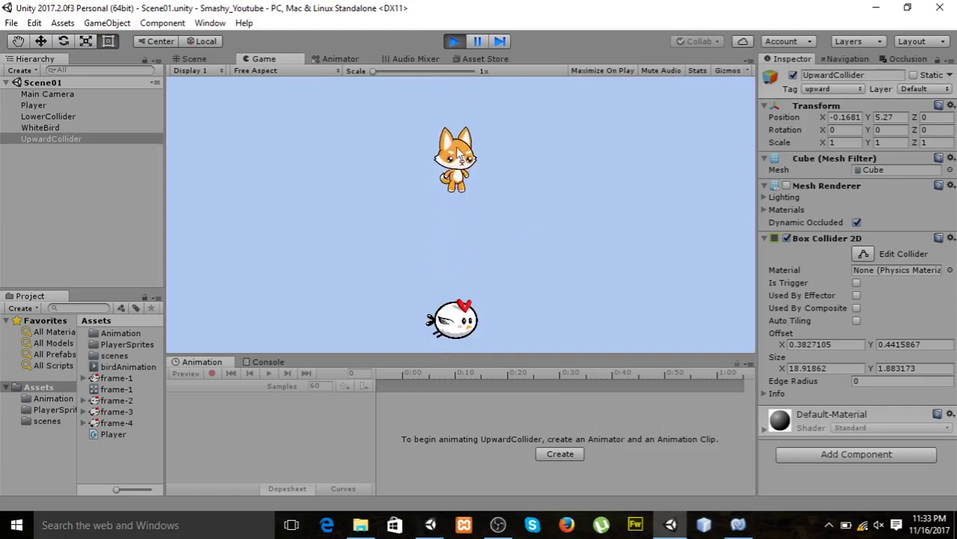
left_click(469, 88)
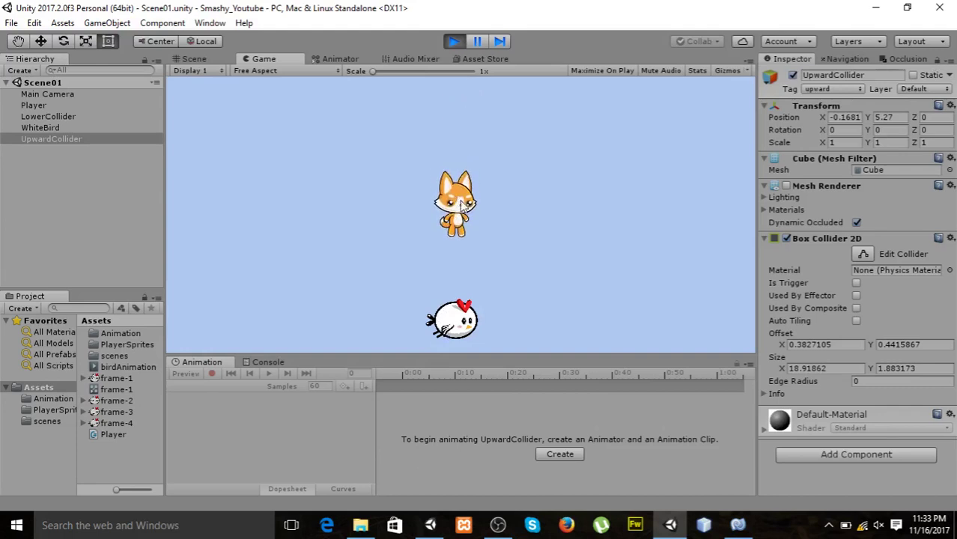
left_click(502, 256)
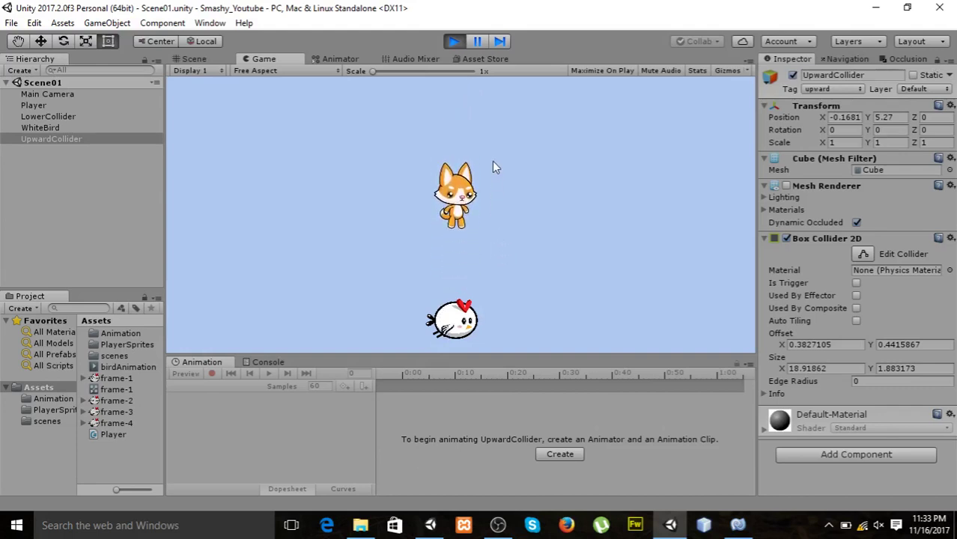
left_click(492, 141)
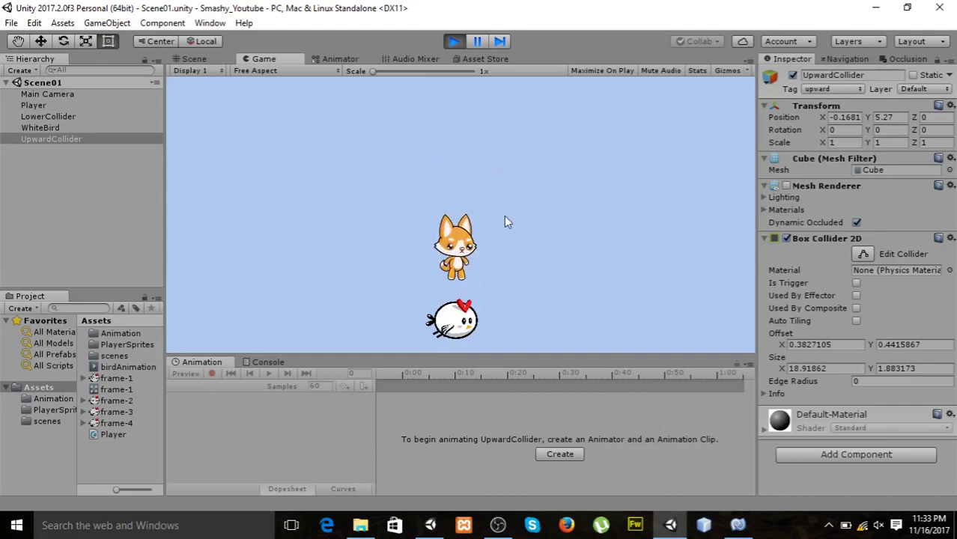
left_click(505, 221)
Keep the cat hopping above the bird, then stop Play mode and reselect the Game tab.
left_click(504, 218)
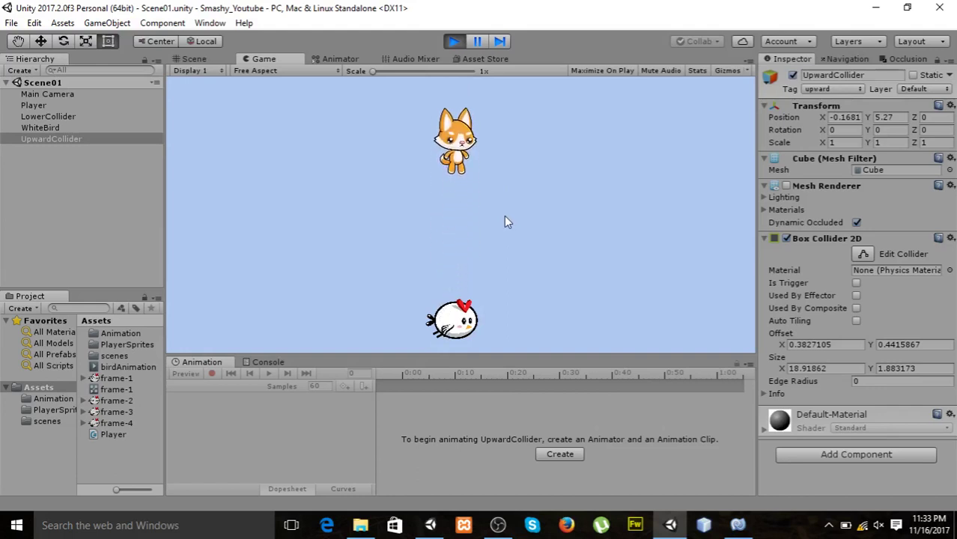
left_click(488, 231)
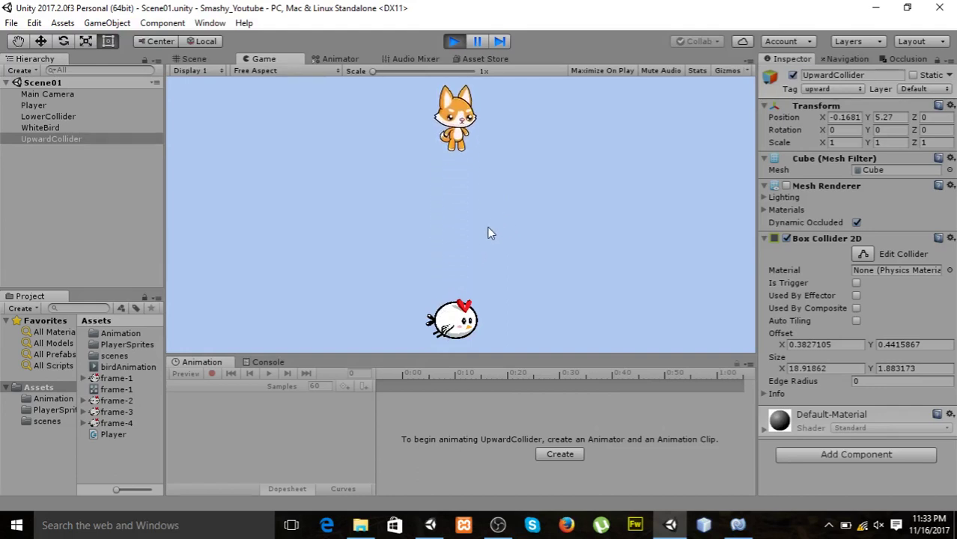
left_click(479, 239)
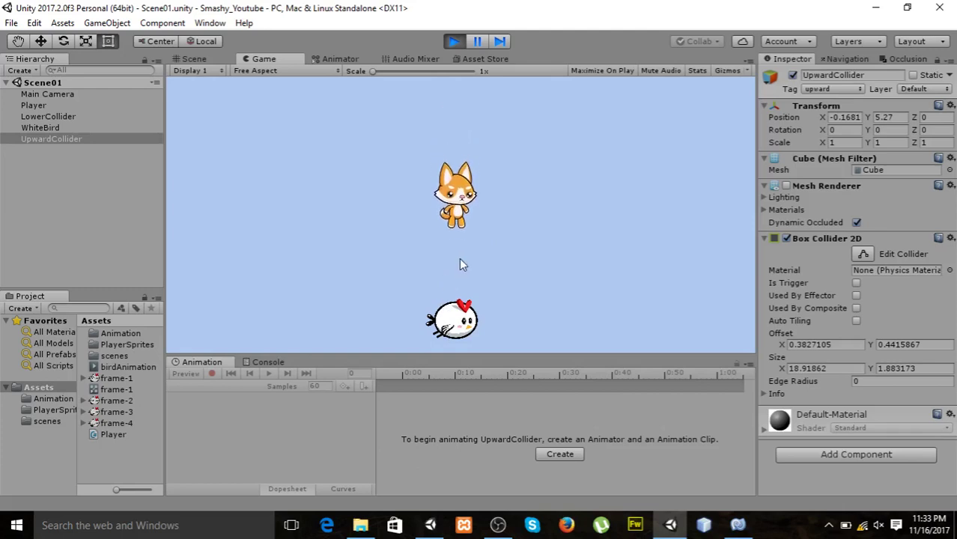
left_click(488, 236)
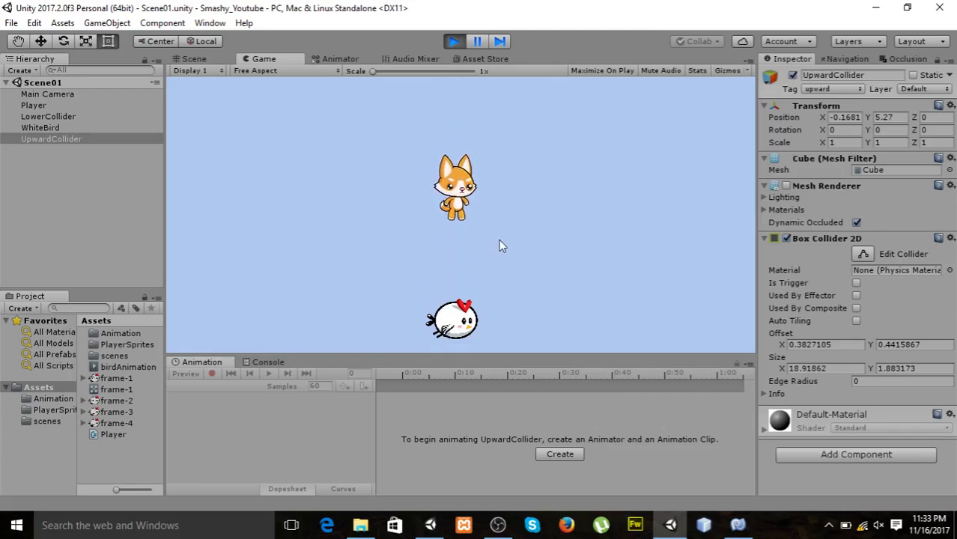
left_click(502, 244)
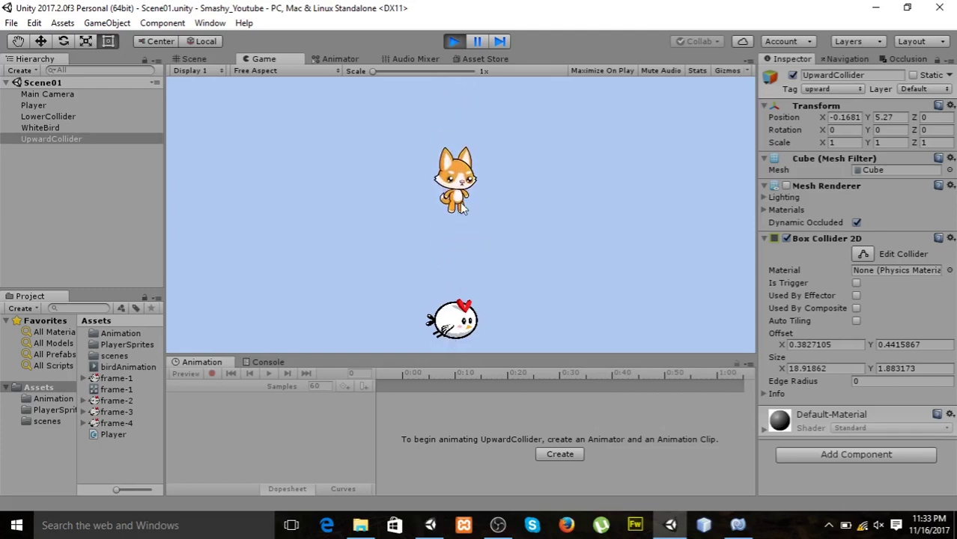
left_click(502, 204)
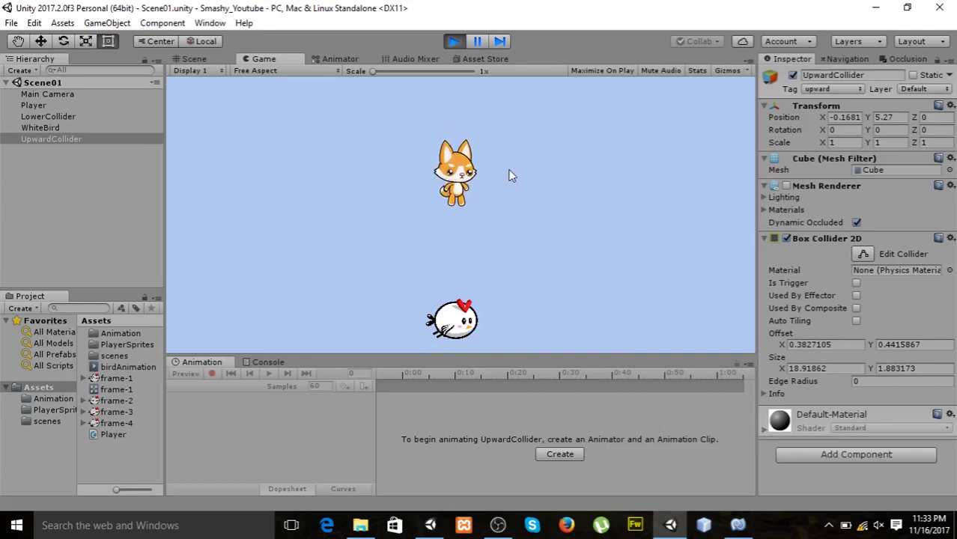
left_click(507, 157)
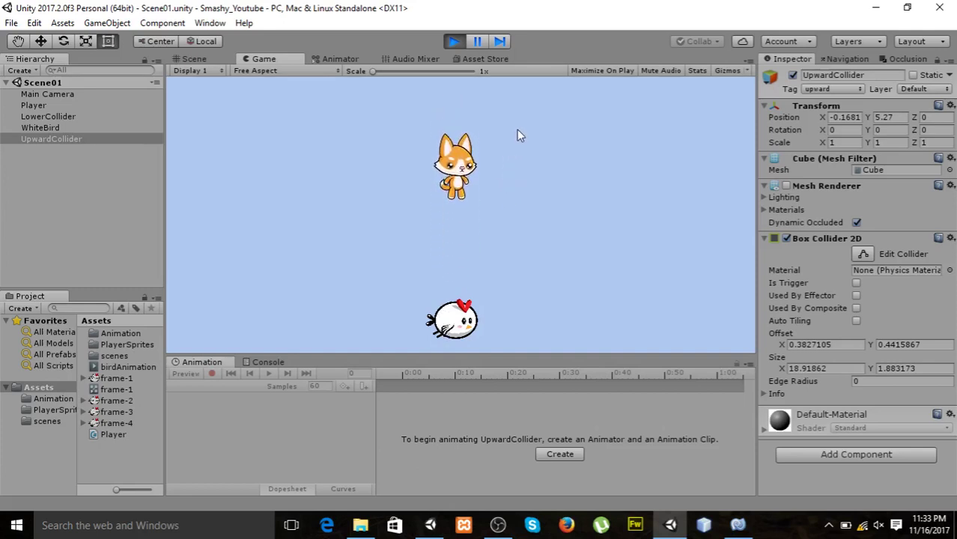
left_click(449, 57)
left_click(456, 41)
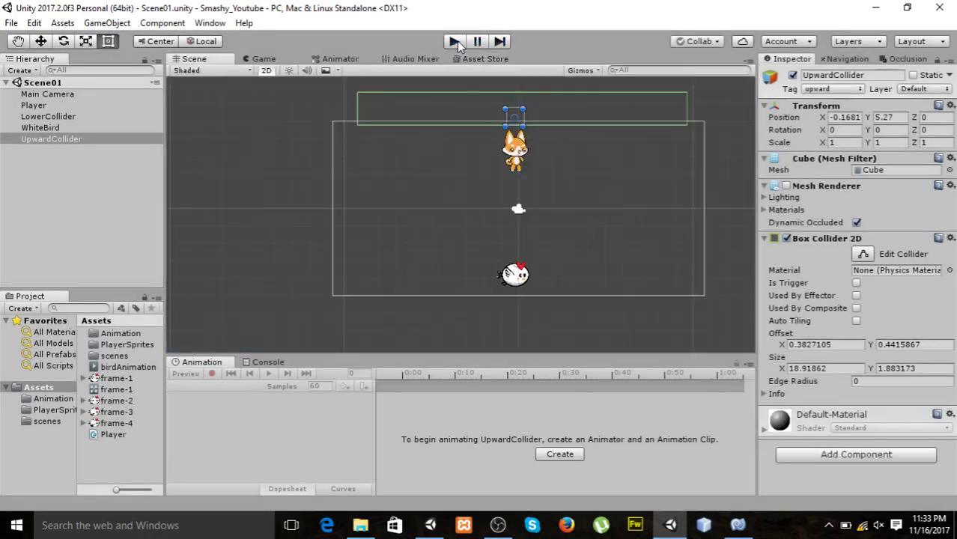
left_click(264, 60)
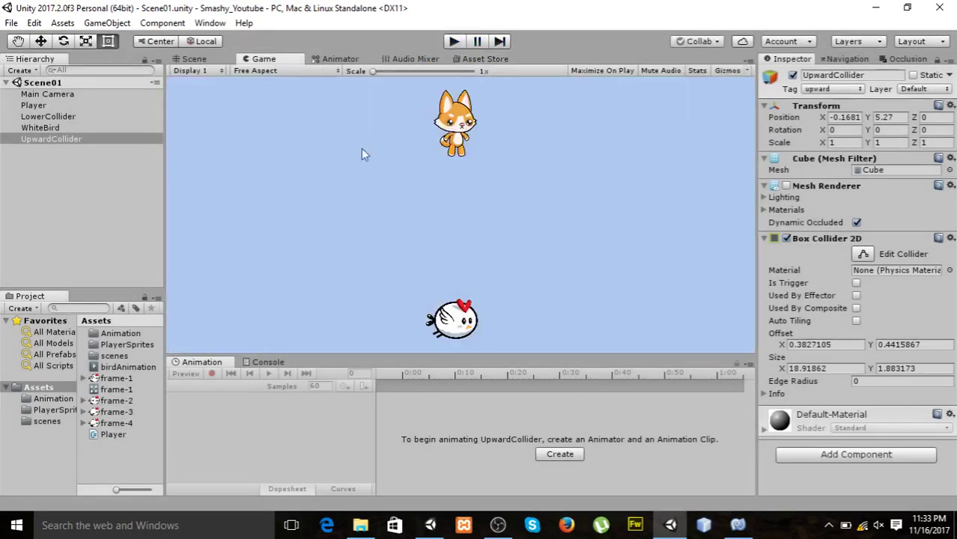
In Player.cs, start a new line in the bird collision branch.
left_click(737, 525)
scroll(580, 427, "down", 5)
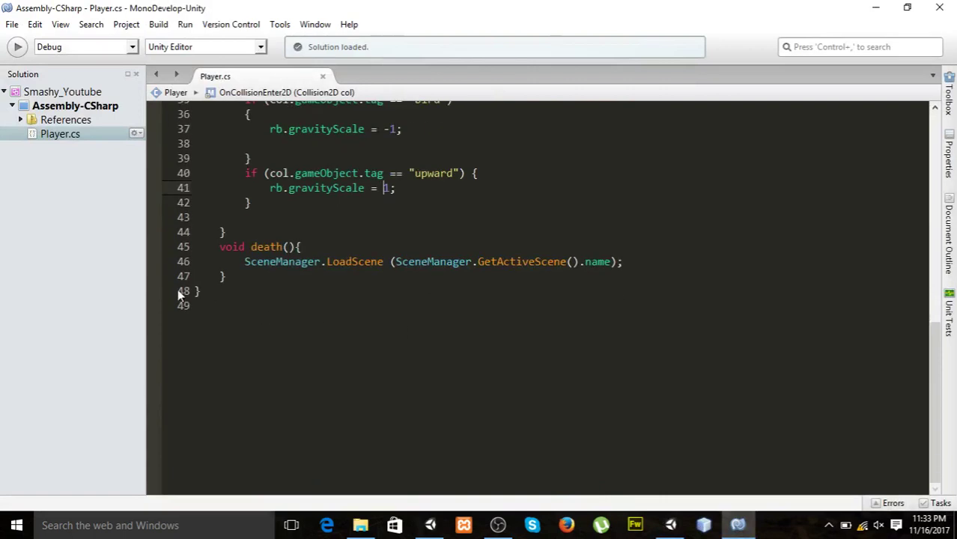
left_click(241, 289)
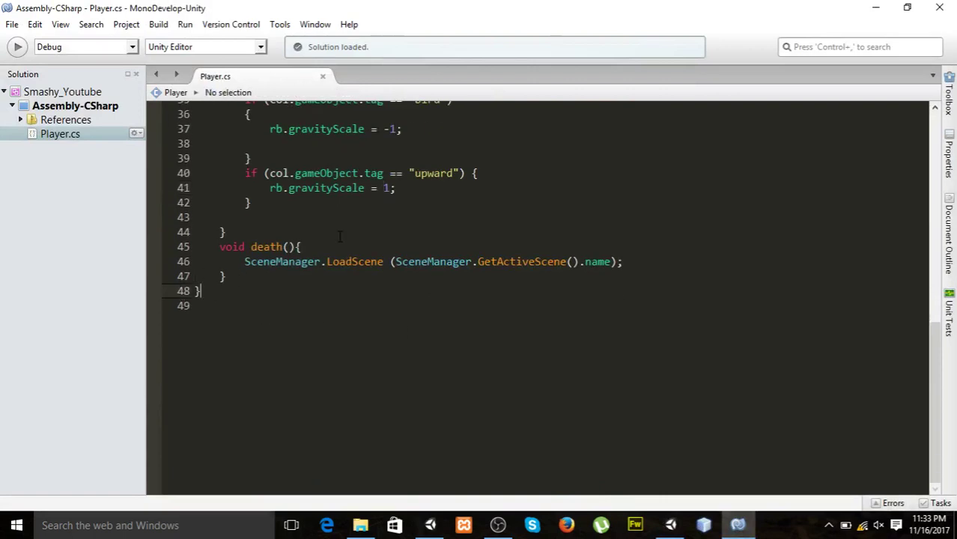
scroll(341, 236, "up", 2)
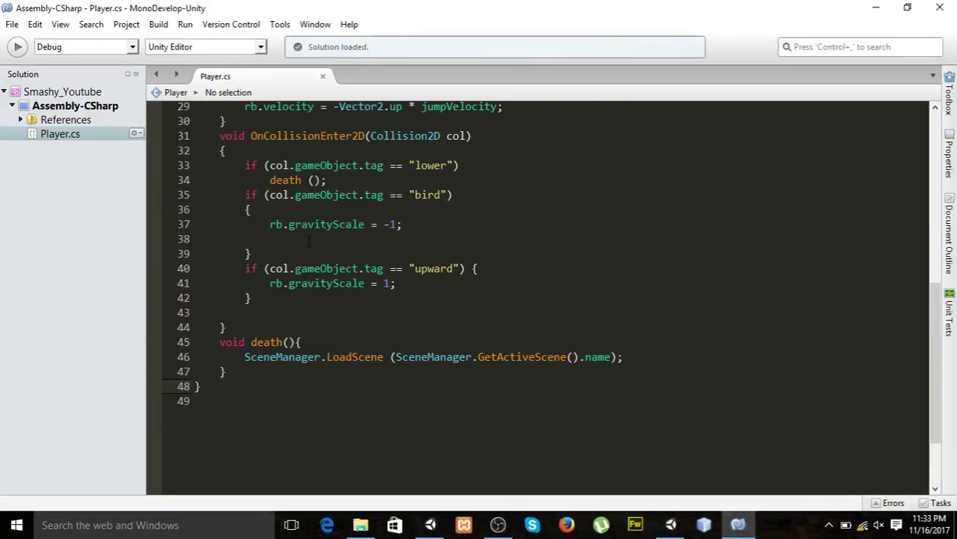
left_click(303, 248)
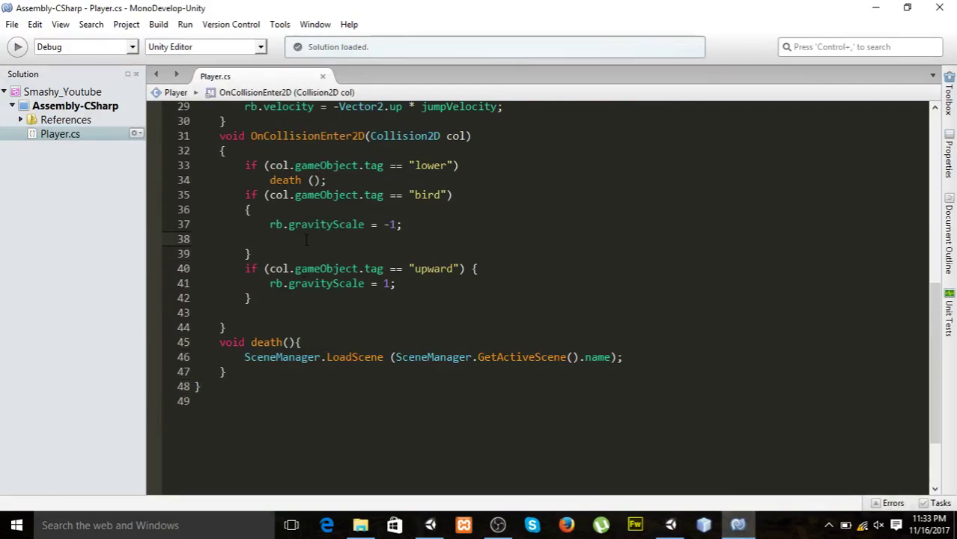
Add rb.AddForce(Vector2.up * 20); under the bird gravityScale line and save Player.cs.
type("rb")
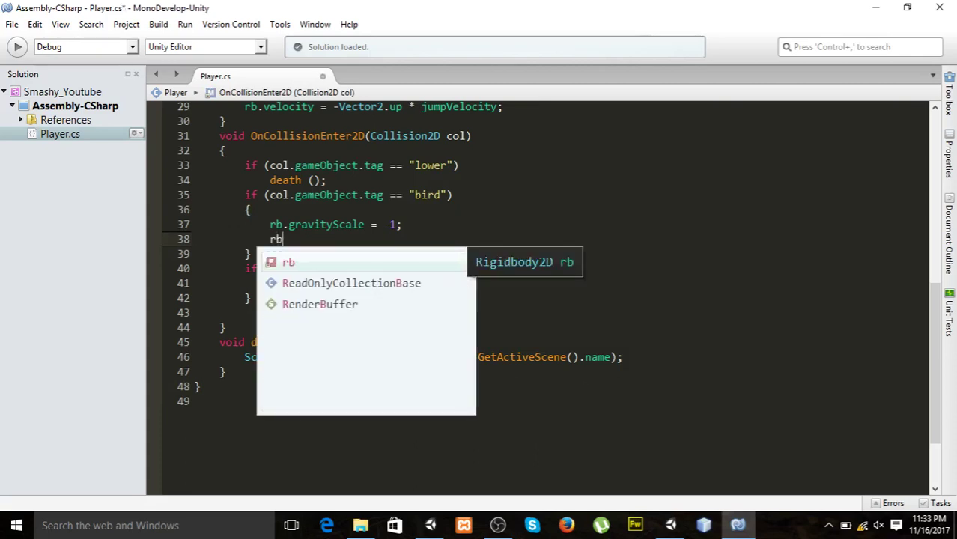
type(".ad")
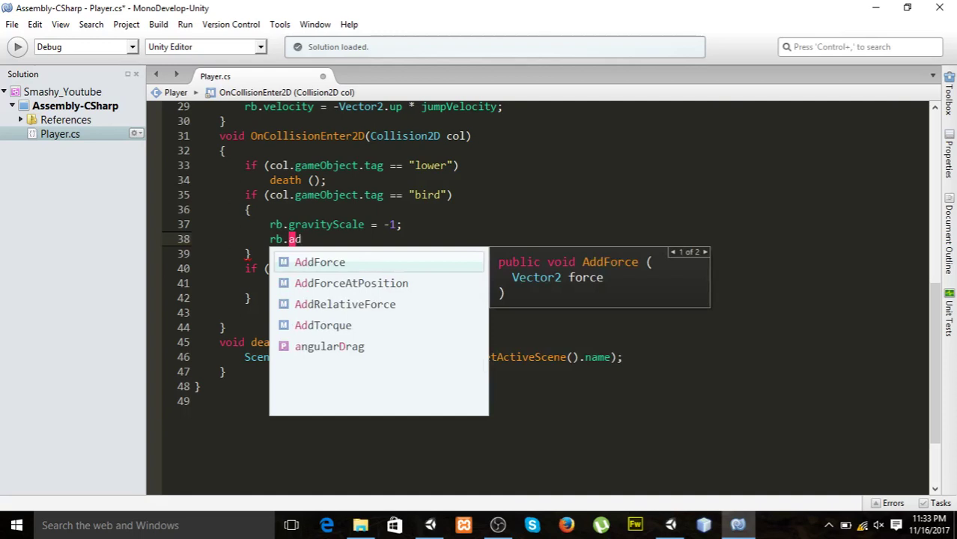
key("Return")
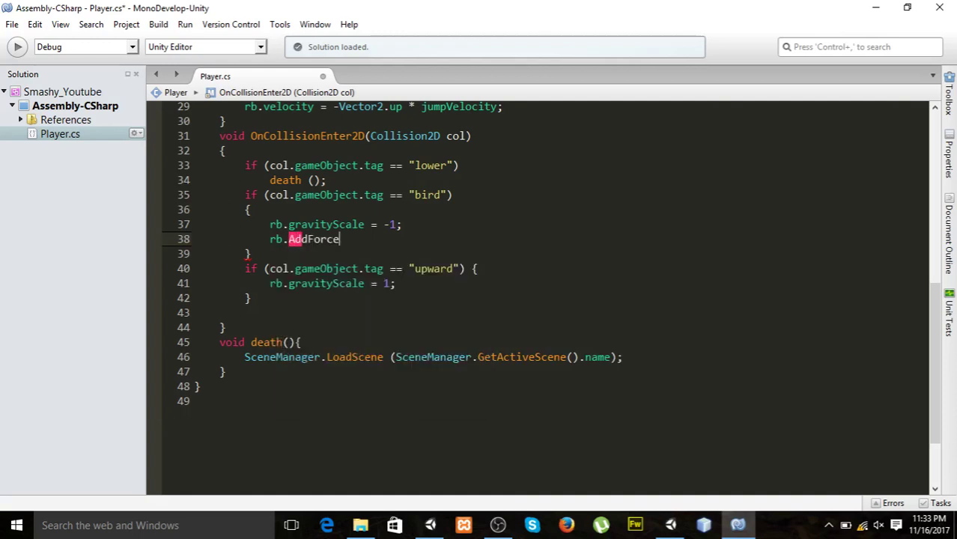
type("(vec")
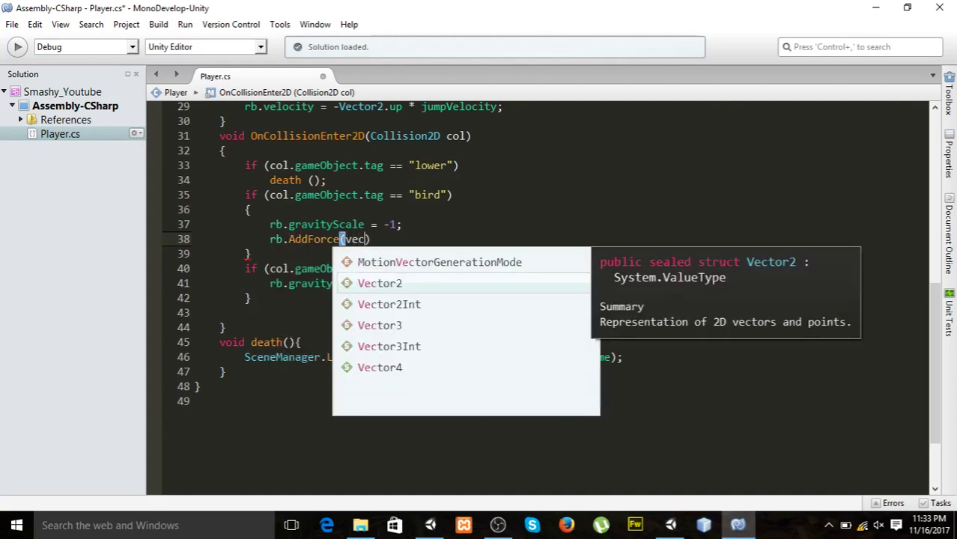
key("Down")
key("Up")
key("Return")
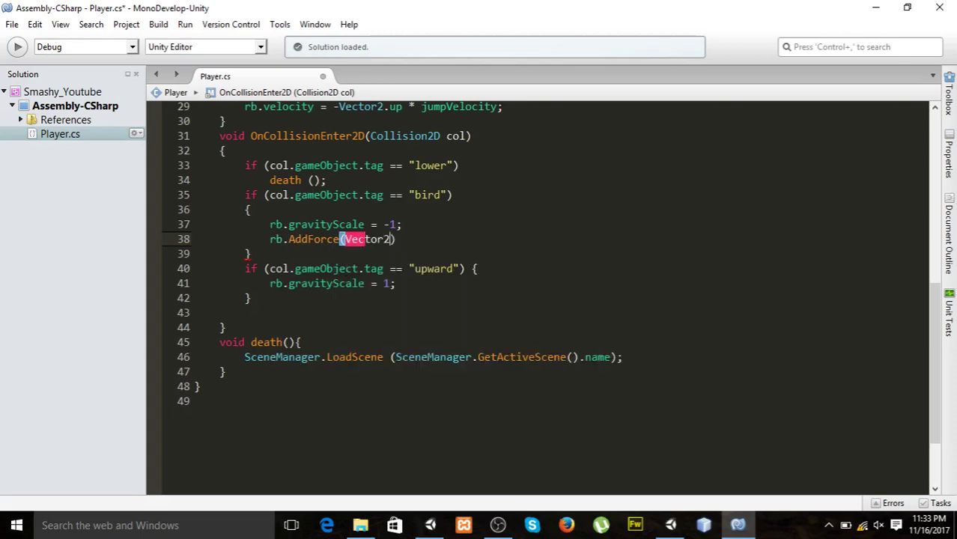
type(".up")
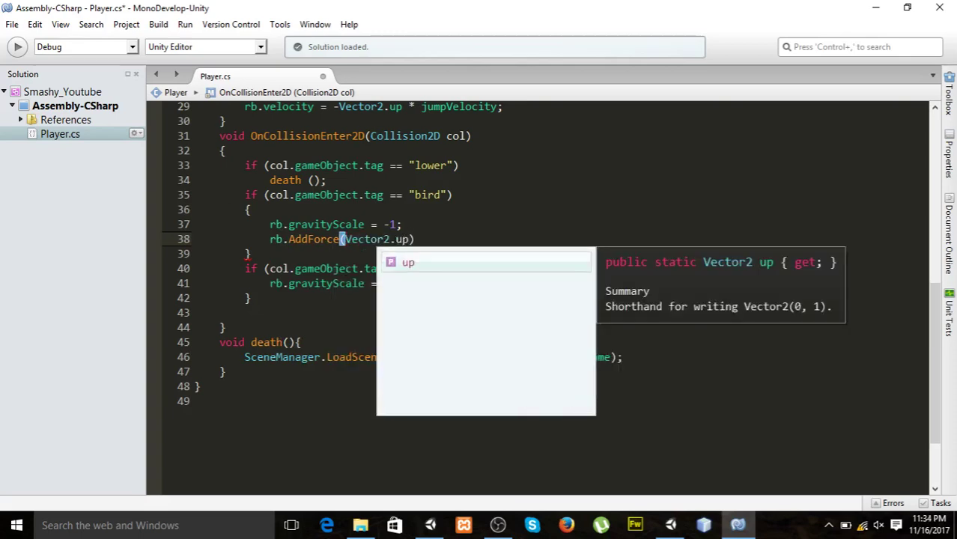
type(" * ")
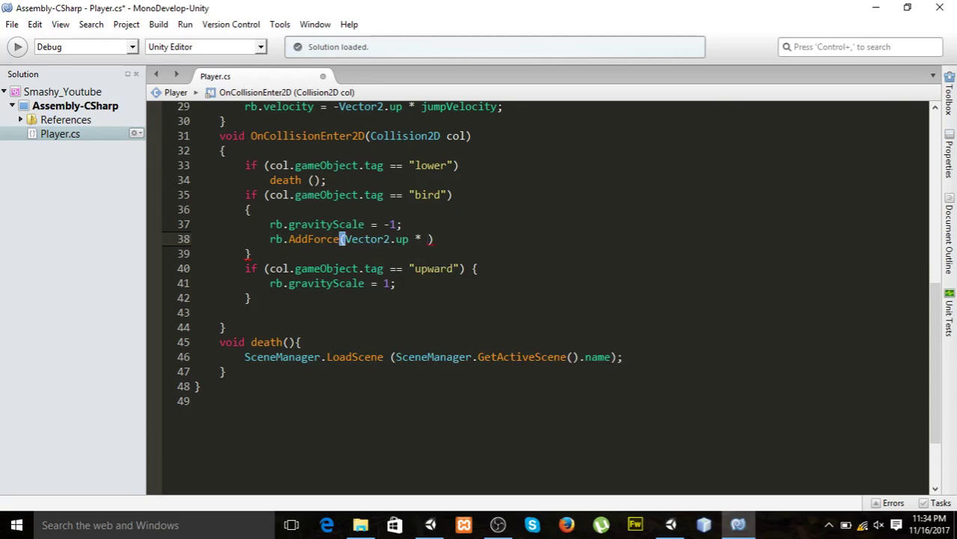
type("20);")
key("ctrl+s")
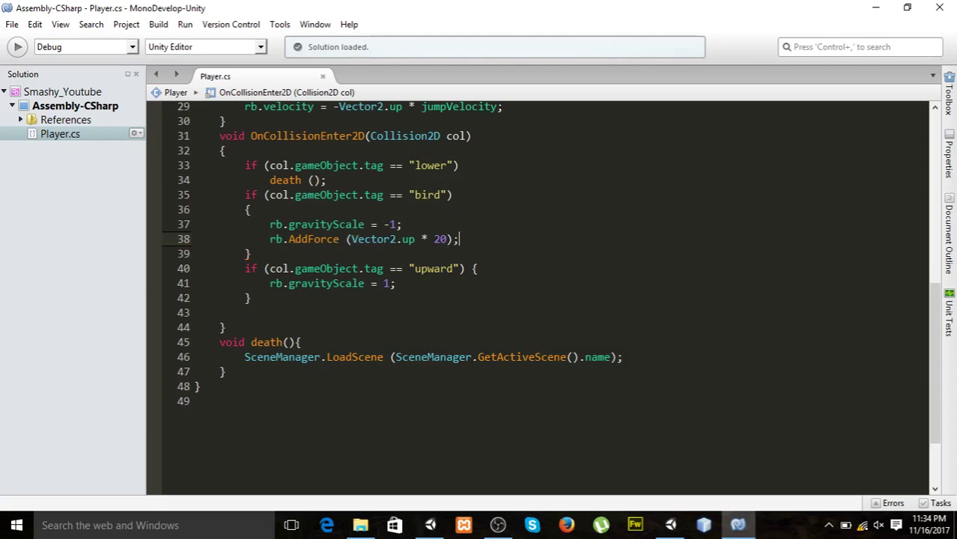
left_click(486, 252)
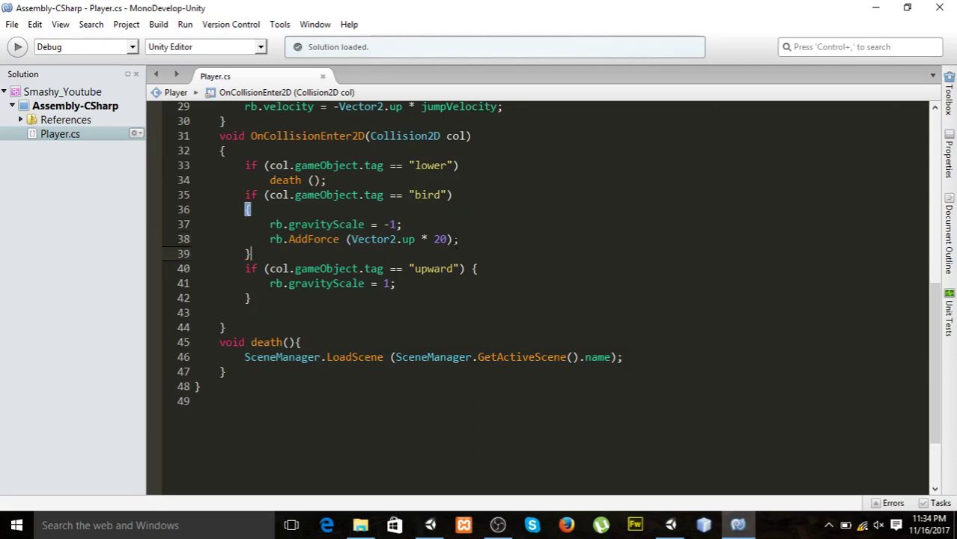
left_click(452, 240)
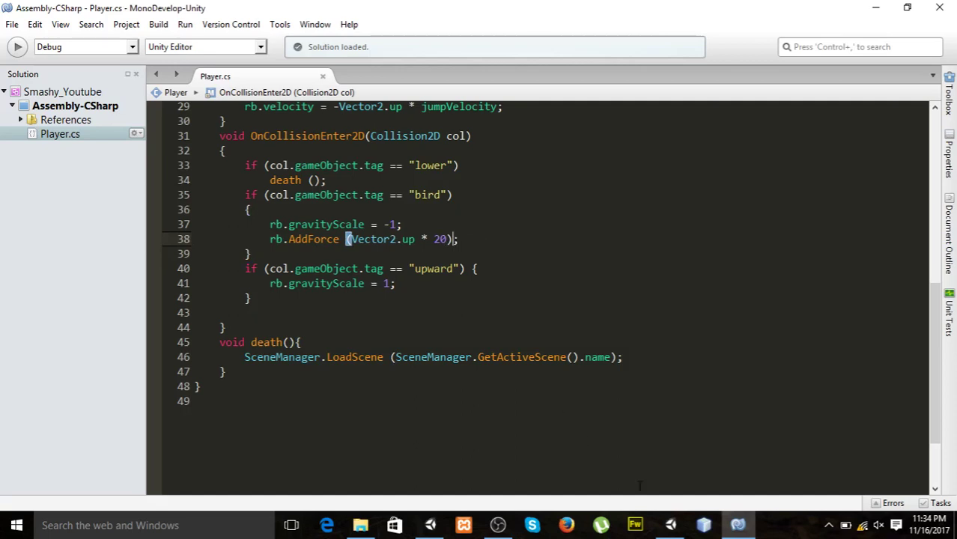
mouse_move(671, 527)
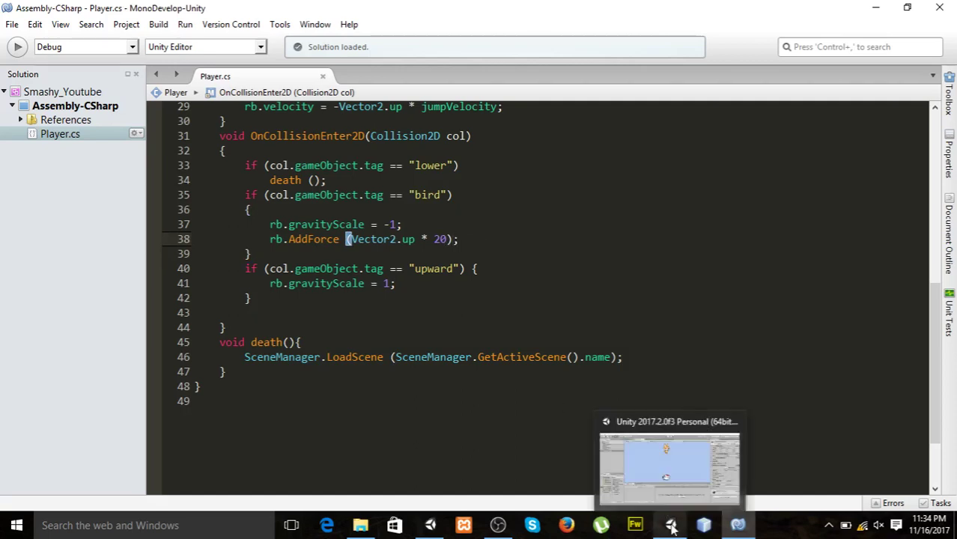
Play-test the AddForce change in Unity, then go back to the code editor.
left_click(671, 527)
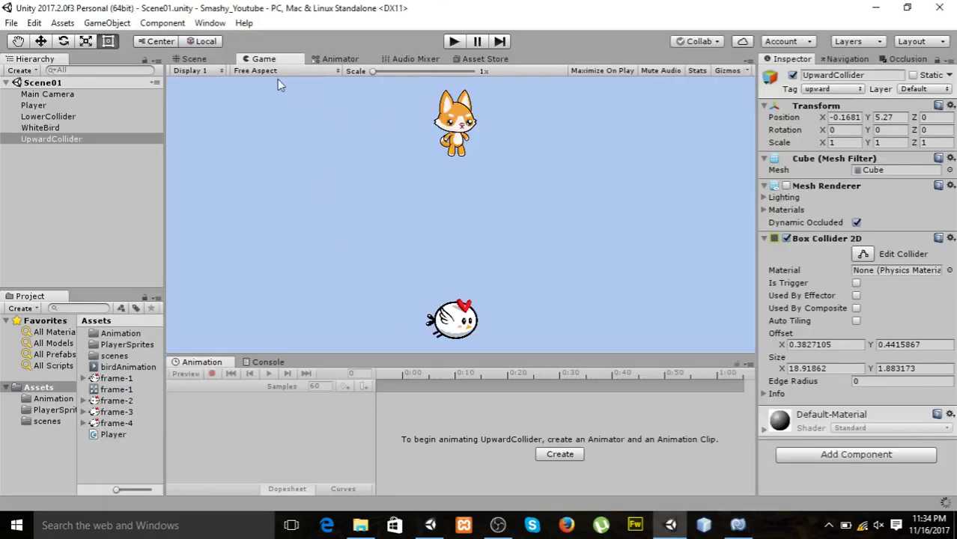
left_click(454, 42)
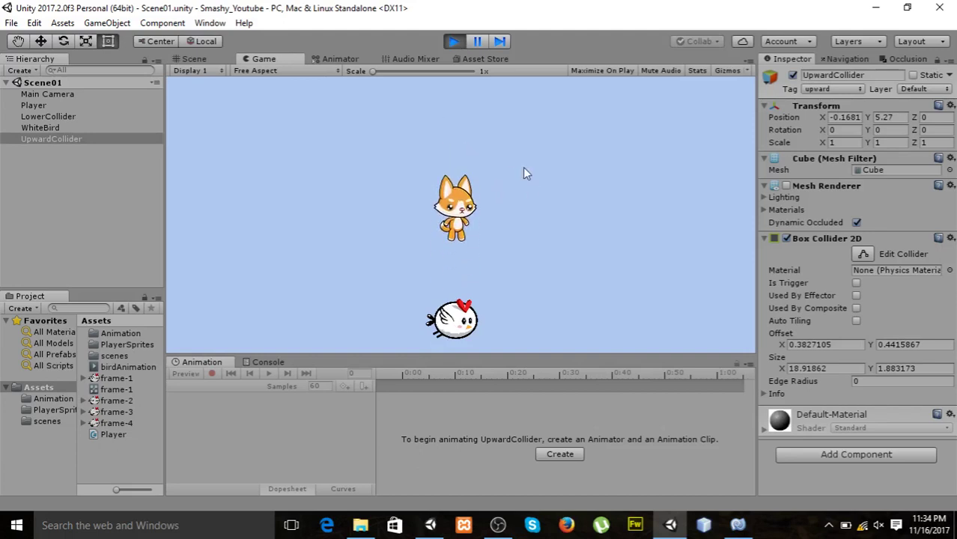
left_click(452, 44)
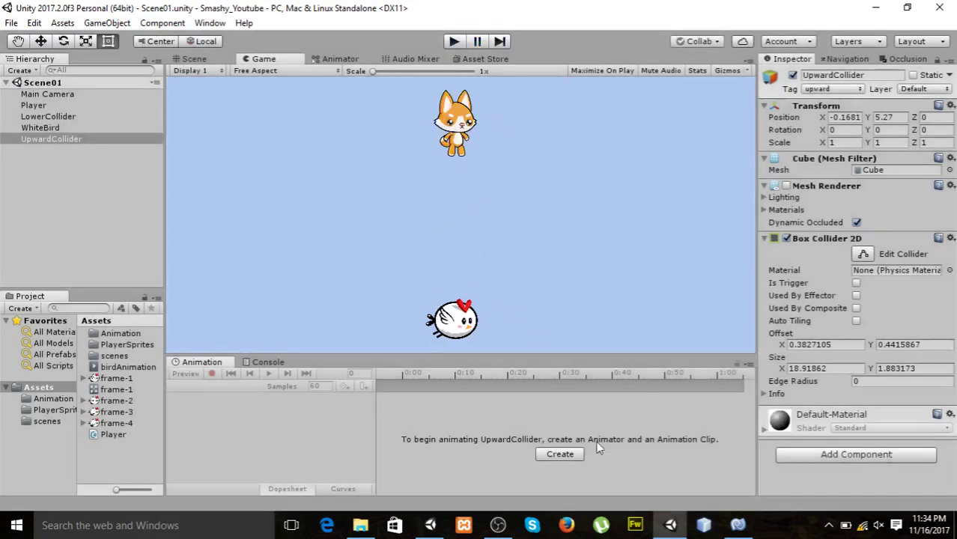
left_click(738, 525)
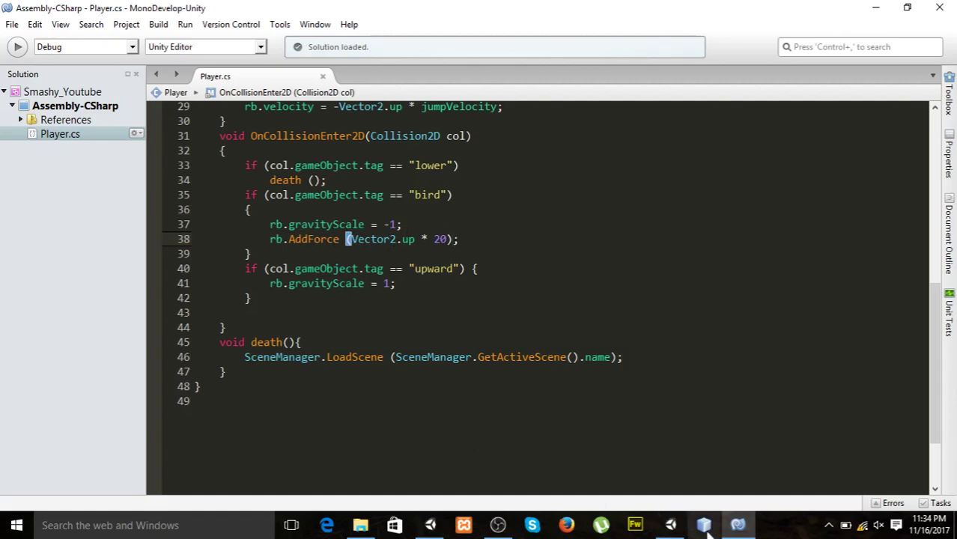
Run a second play-test in Unity, stop it, and return to Player.cs.
left_click(670, 525)
left_click(454, 41)
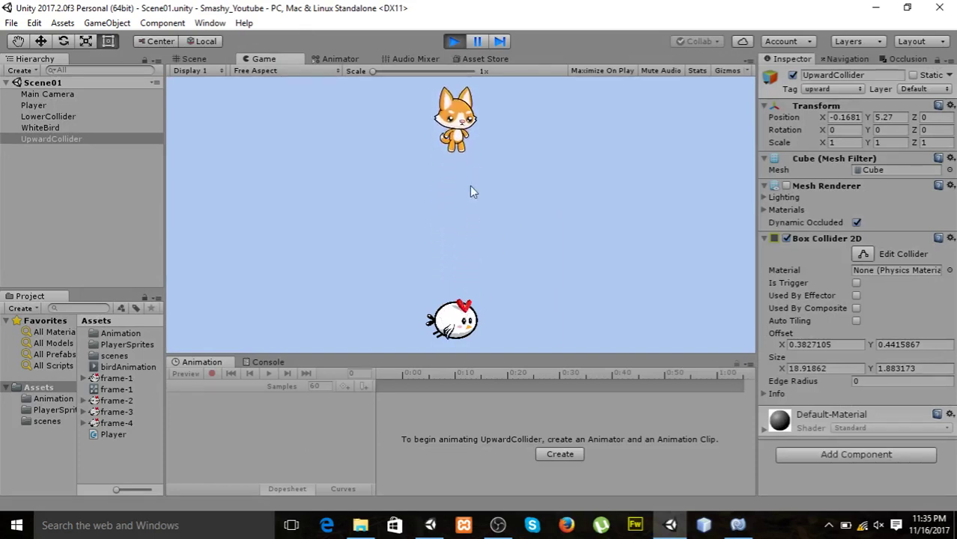
left_click(458, 42)
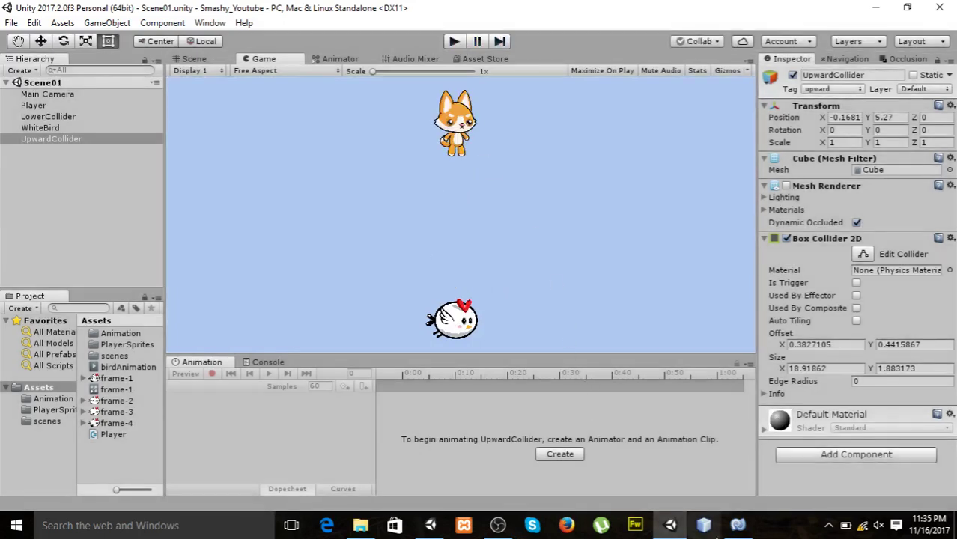
left_click(728, 527)
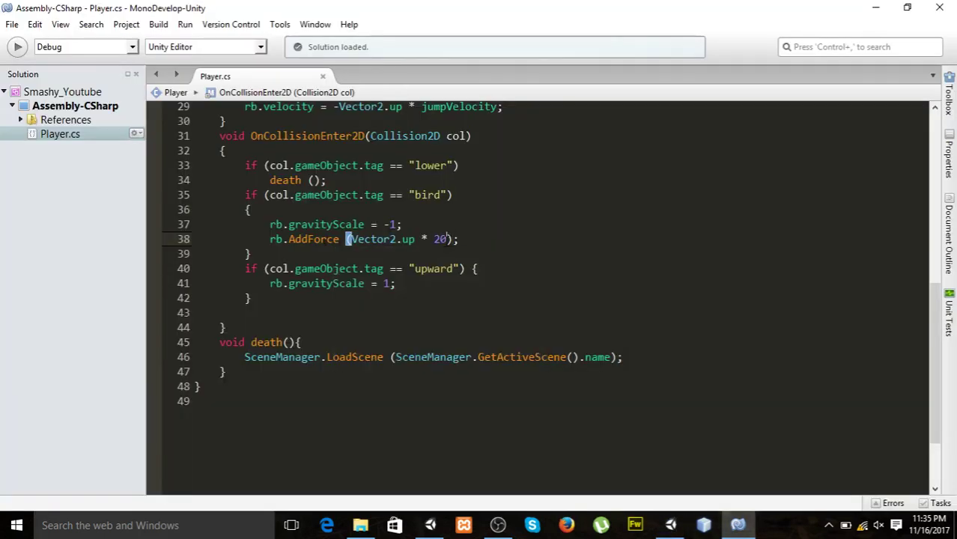
Append ', ForceMode2D.Impulse' to the AddForce(Vector2.up * 20) call and save Player.cs.
type(",")
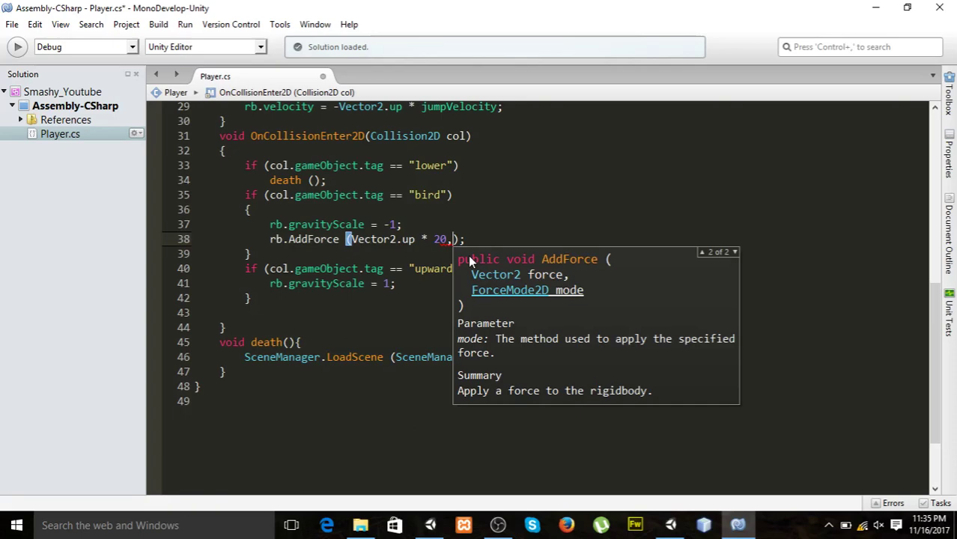
key("ctrl+space")
key("Escape")
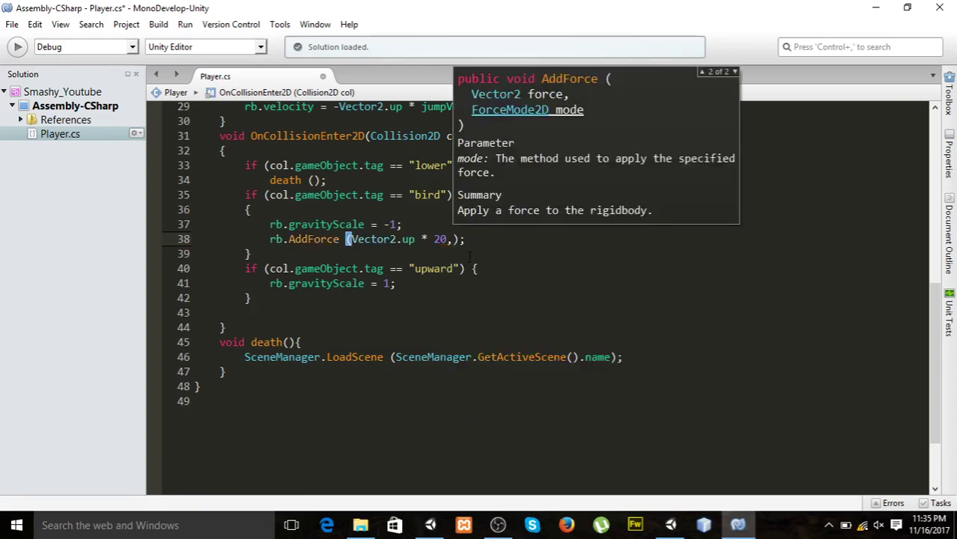
type("force")
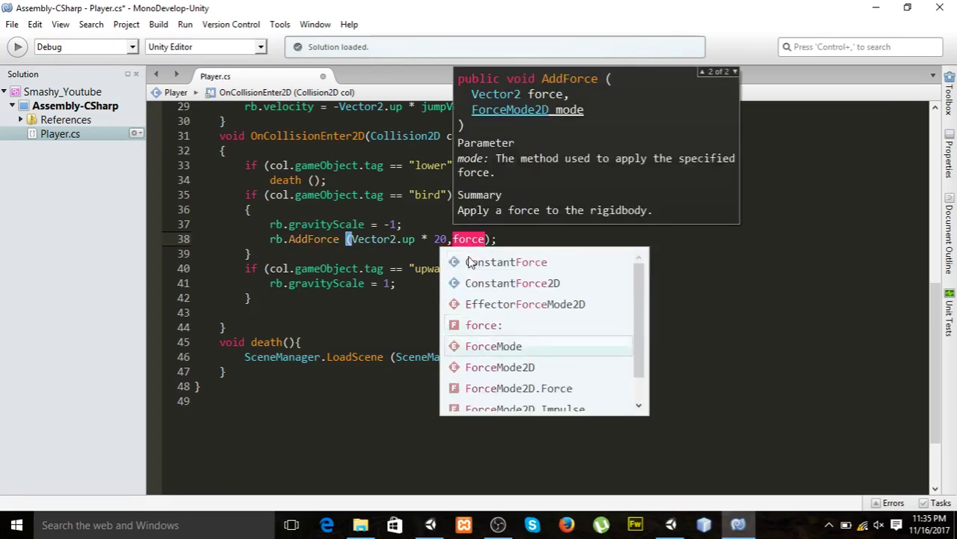
key("Down")
key("Return")
type(".")
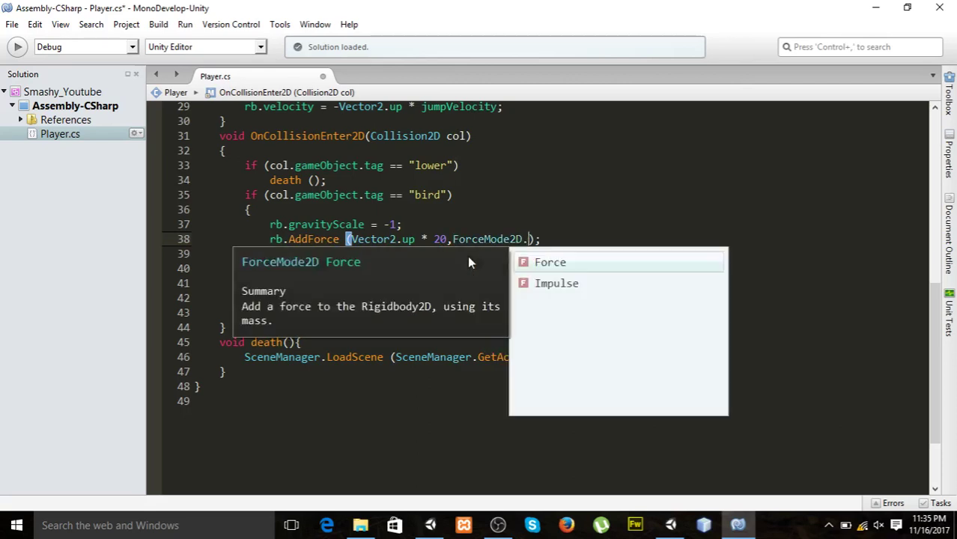
type("imp")
key("Return")
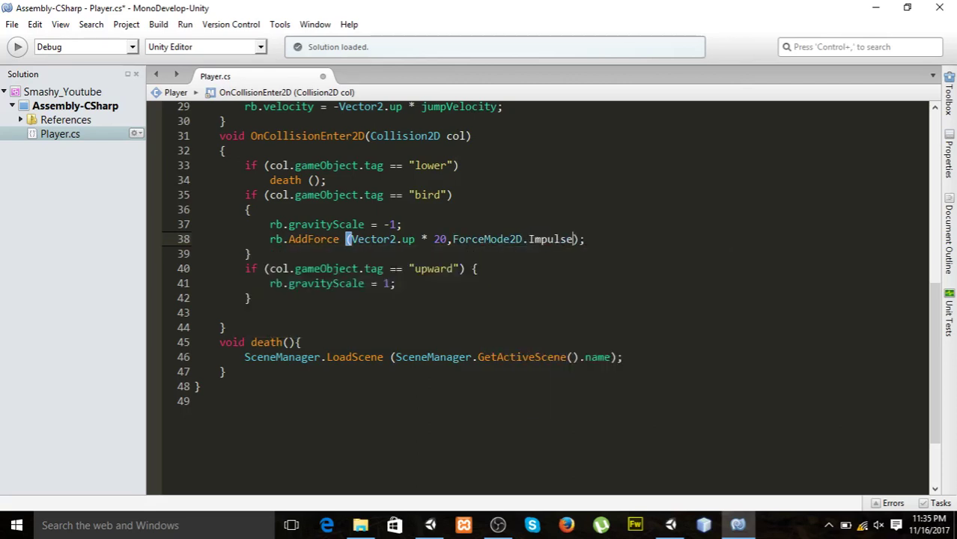
key("ctrl+s")
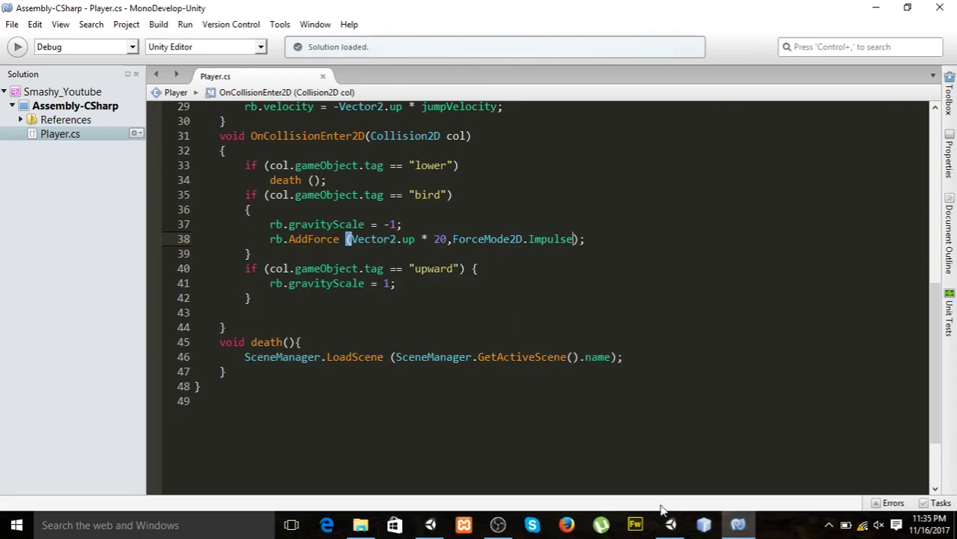
Switch to Unity and enter Play mode to test the Impulse bounce.
left_click(670, 524)
left_click(453, 41)
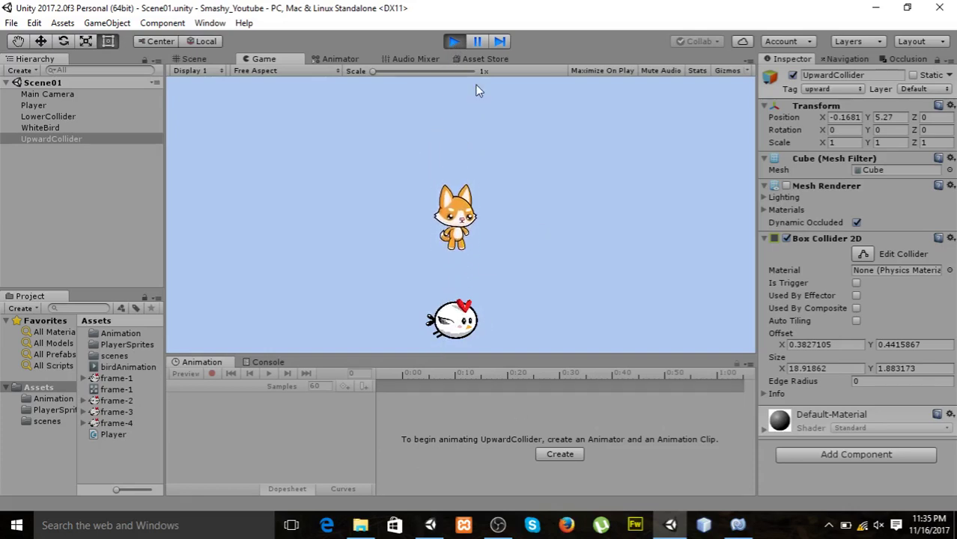
Stop the play test and add a Rigidbody 2D to WhiteBird with Gravity Scale 0.
left_click(453, 43)
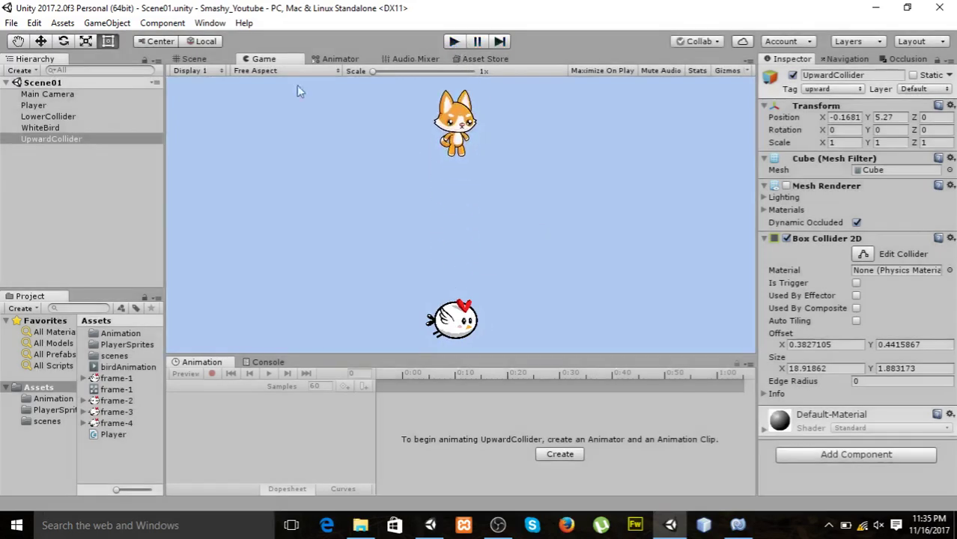
left_click(45, 125)
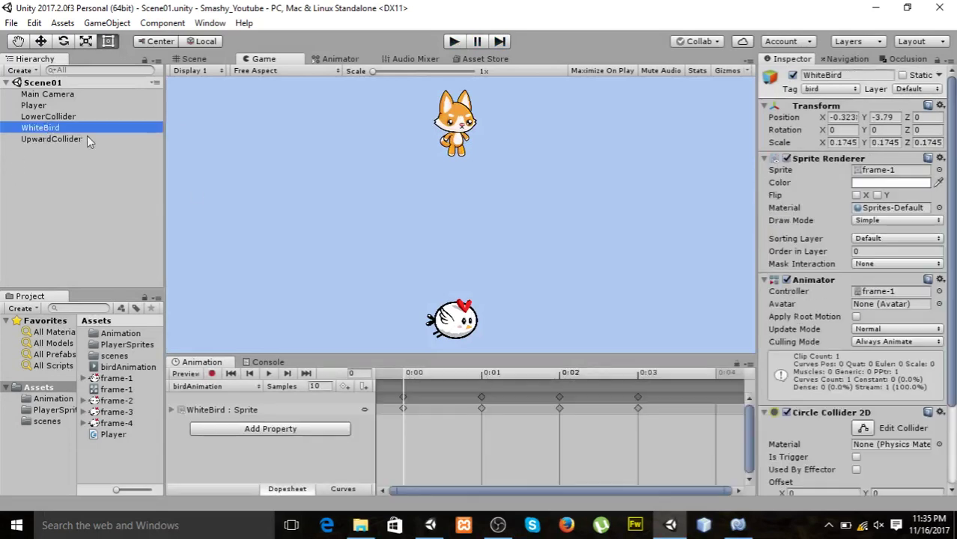
scroll(907, 384, "down", 3)
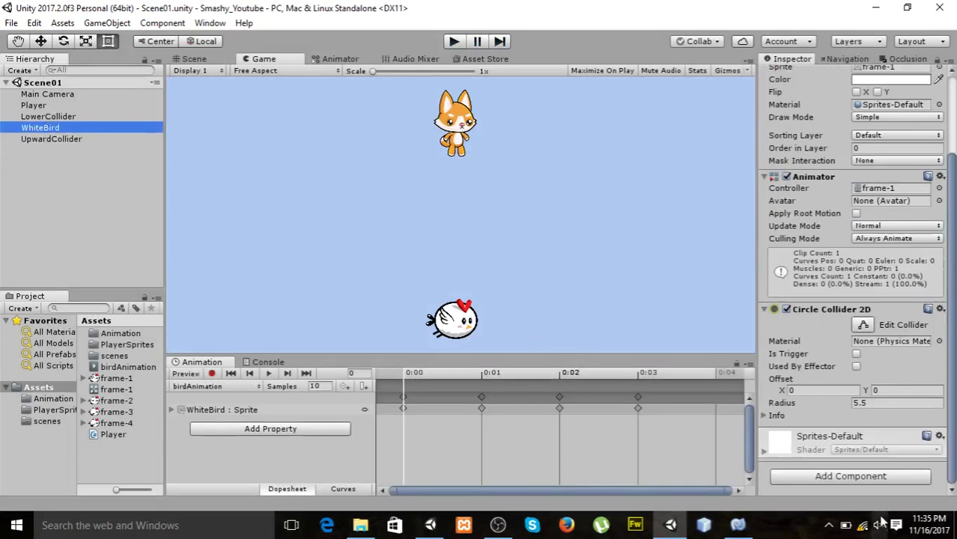
left_click(849, 476)
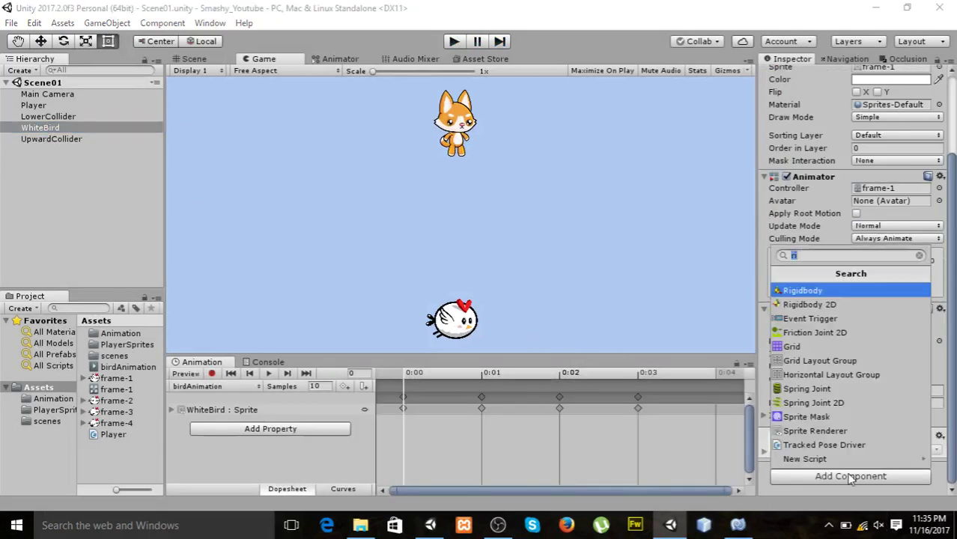
left_click(845, 305)
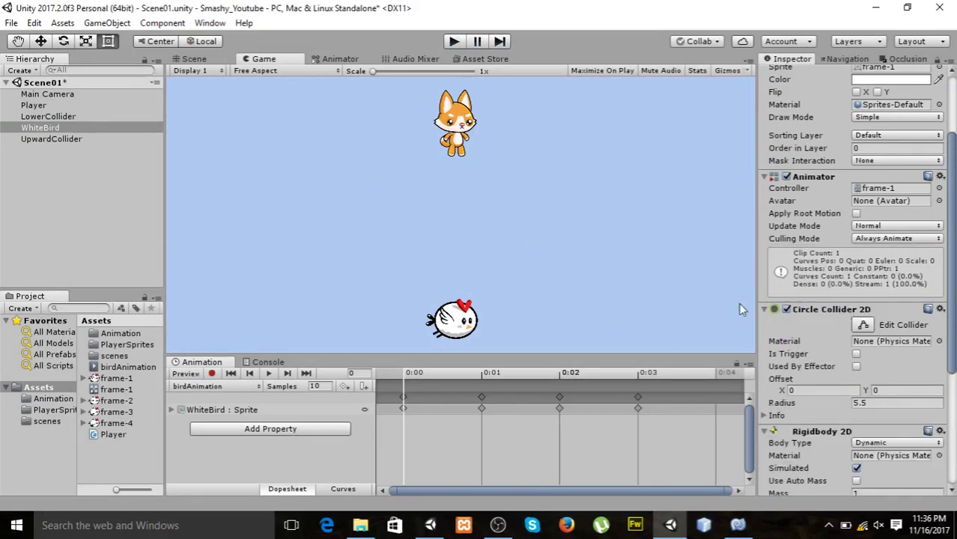
scroll(861, 389, "down", 4)
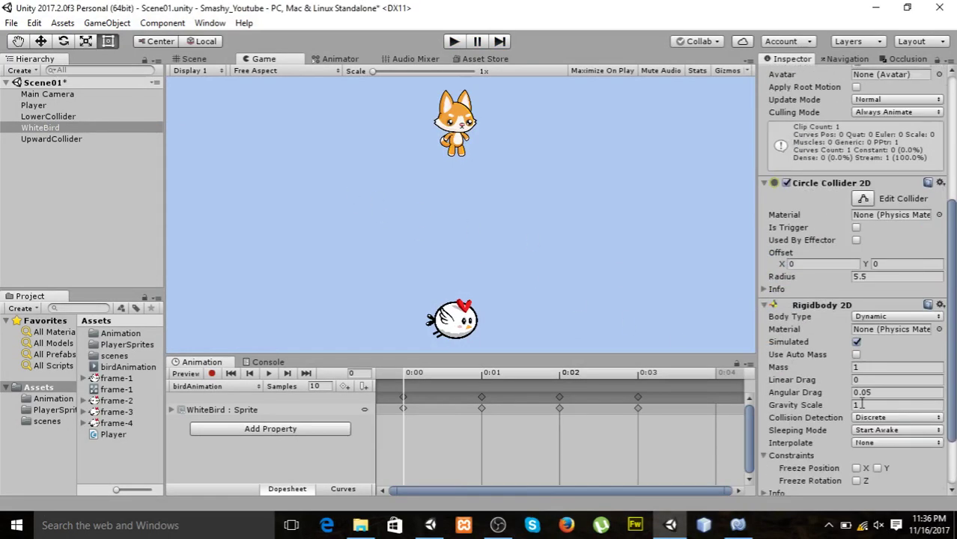
left_click(862, 403)
type("0")
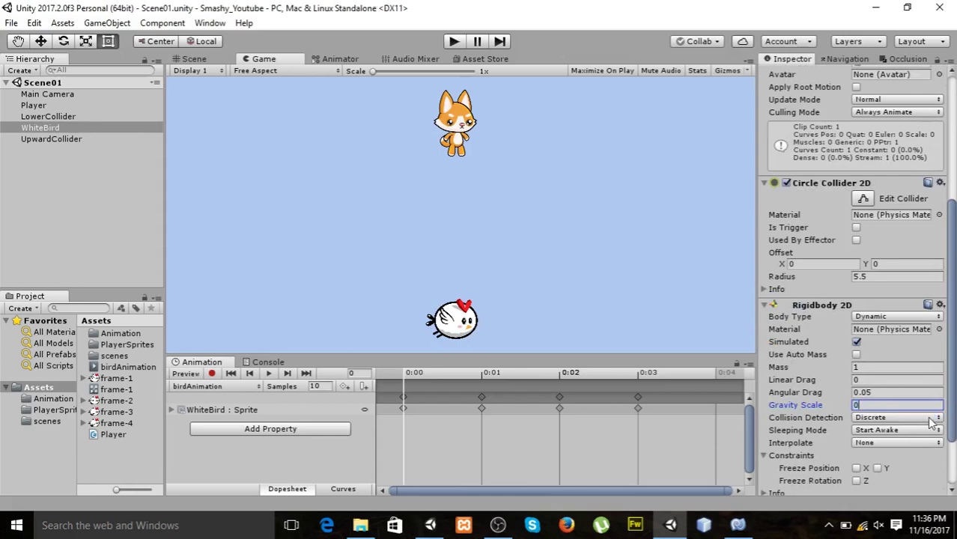
In Player.cs, start a new line in the upward block with col.gameObject.GetComponent.
mouse_move(746, 530)
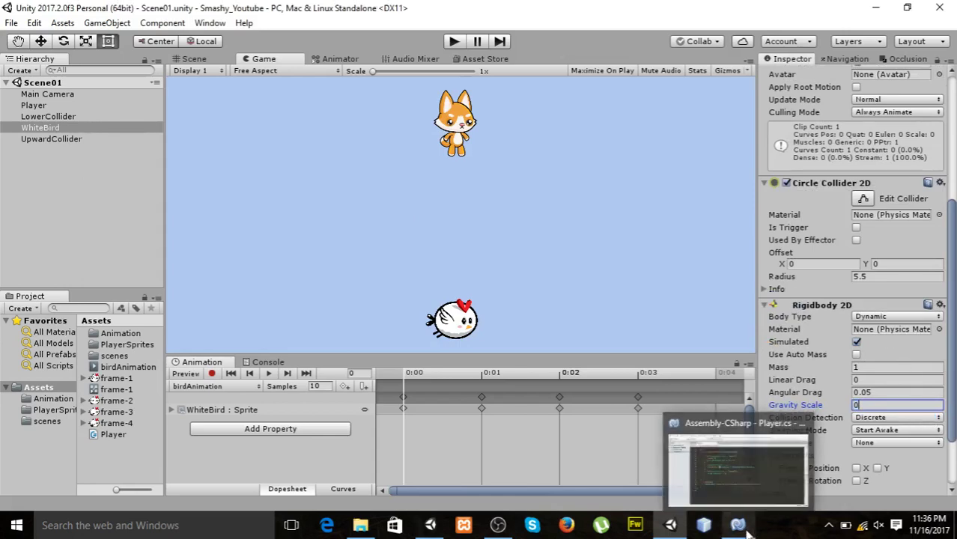
left_click(744, 530)
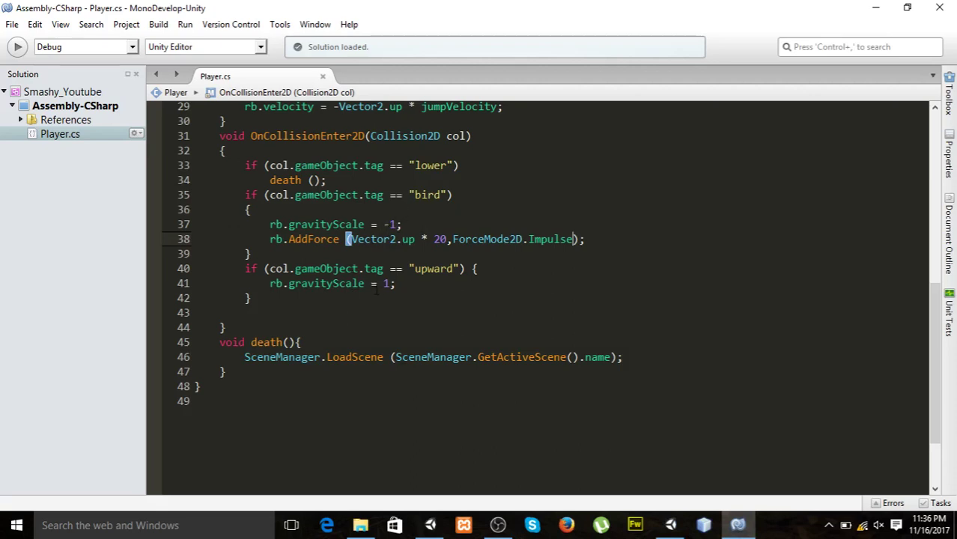
left_click(498, 274)
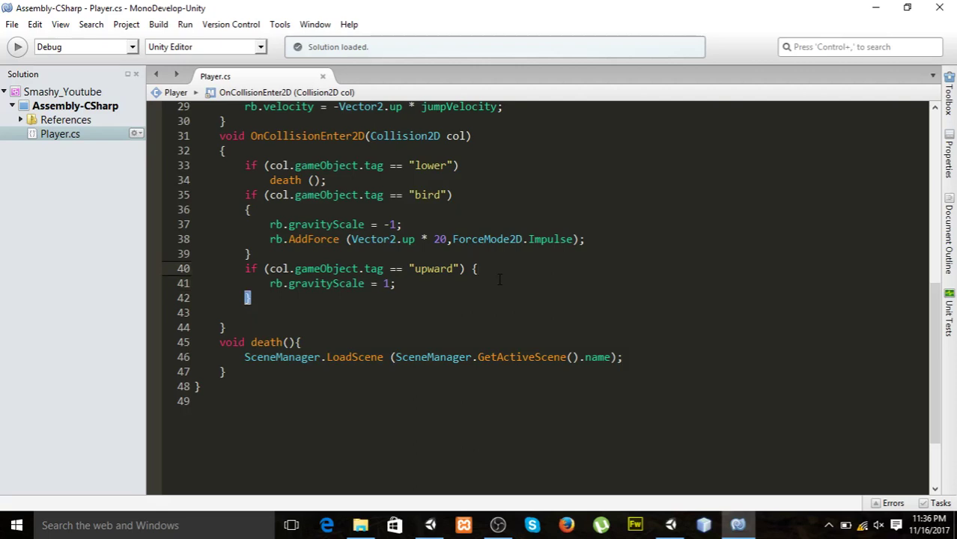
key("Return")
type("col.ga")
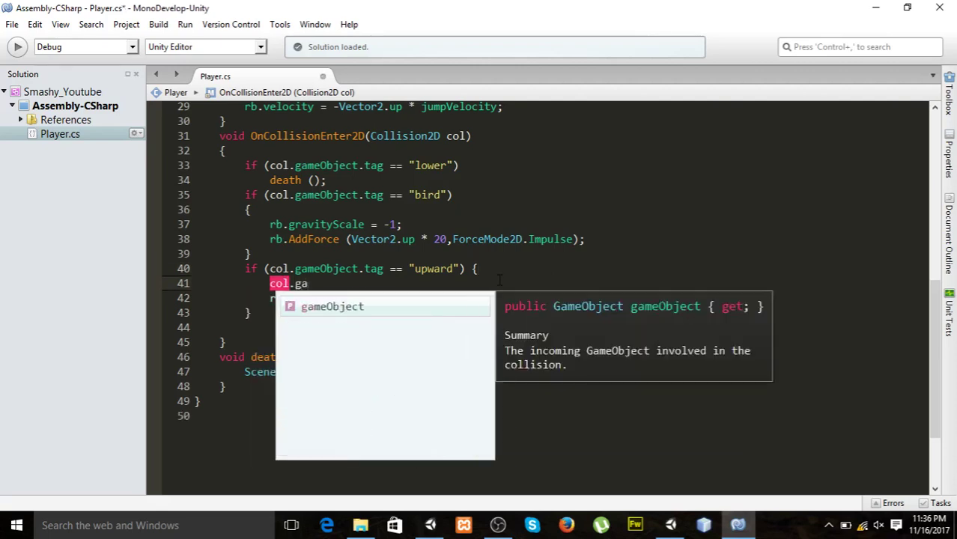
key("Return")
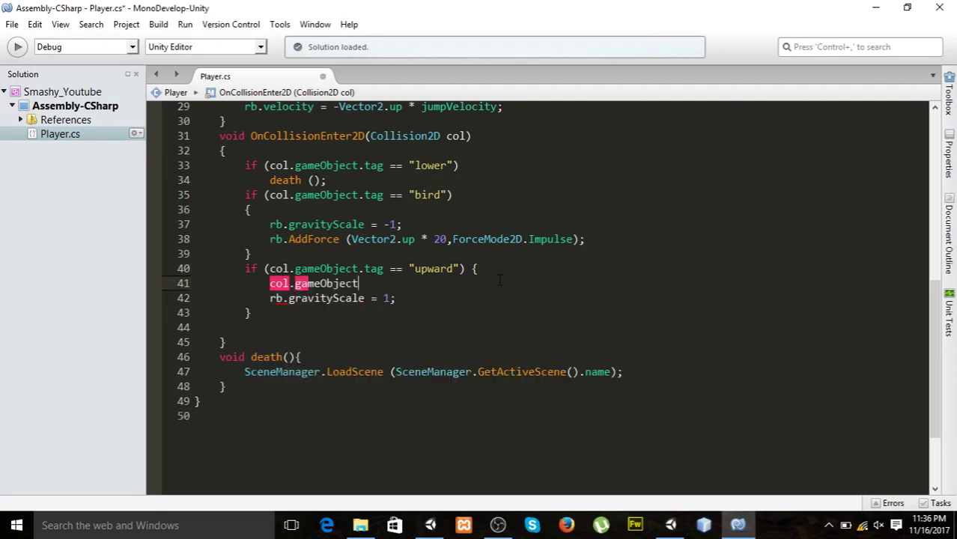
type(".get")
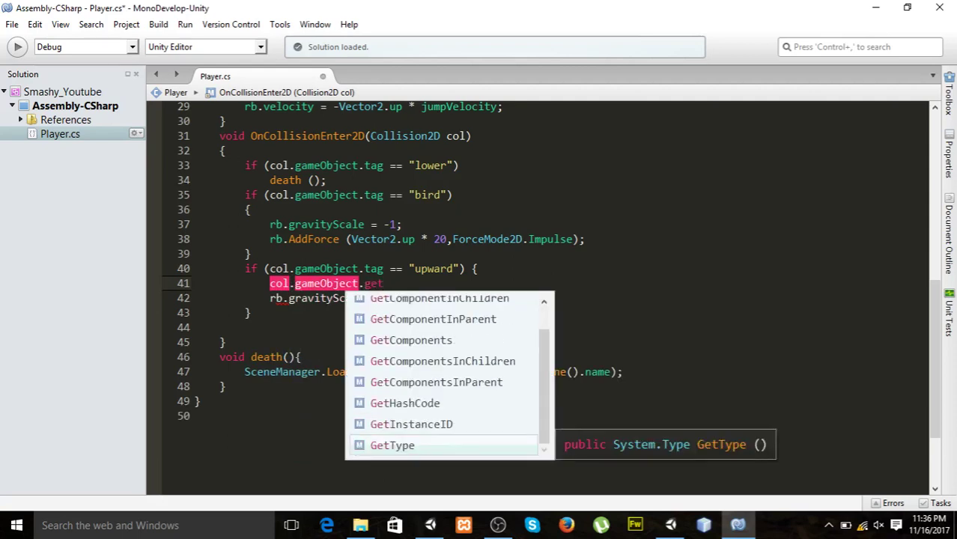
key("BackSpace")
key("BackSpace")
key("BackSpace")
key("BackSpace")
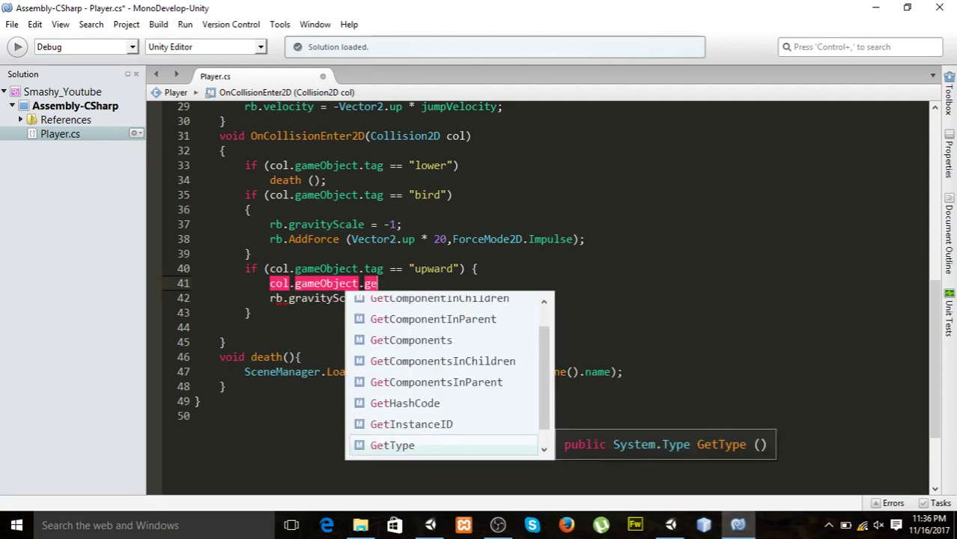
type(".Ge")
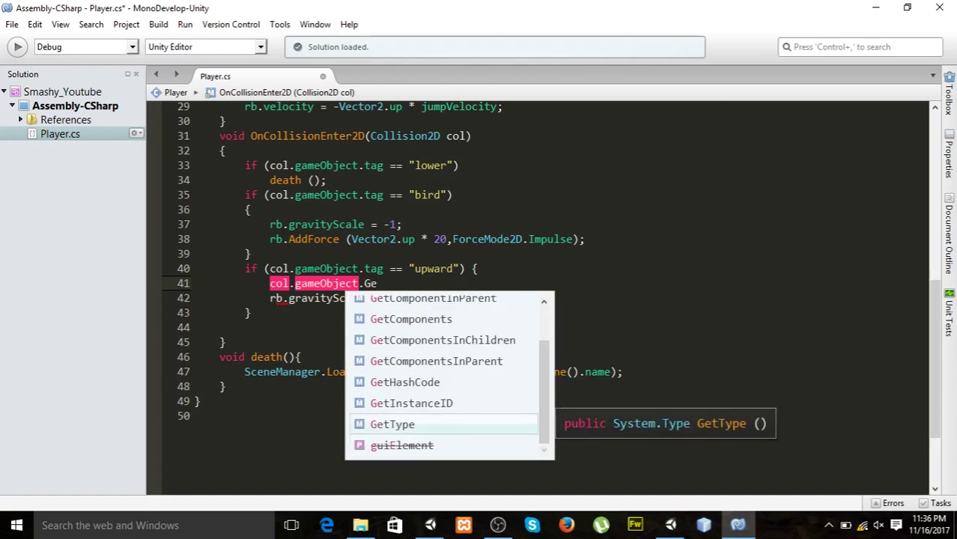
type("tC")
key("Down")
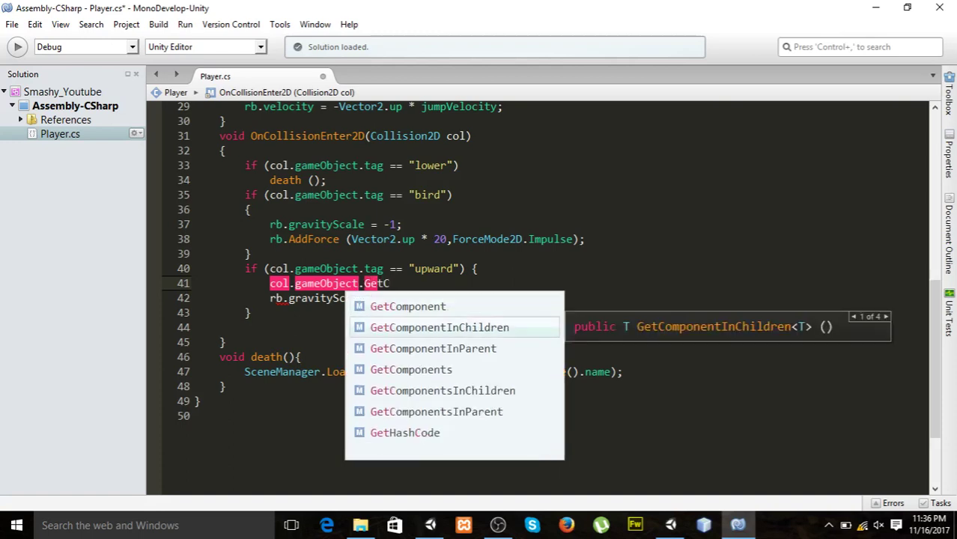
key("Up")
key("Return")
Complete the line as <Rigidbody2D>().gravityScale = 1; and save the script.
type("<>")
key("Left")
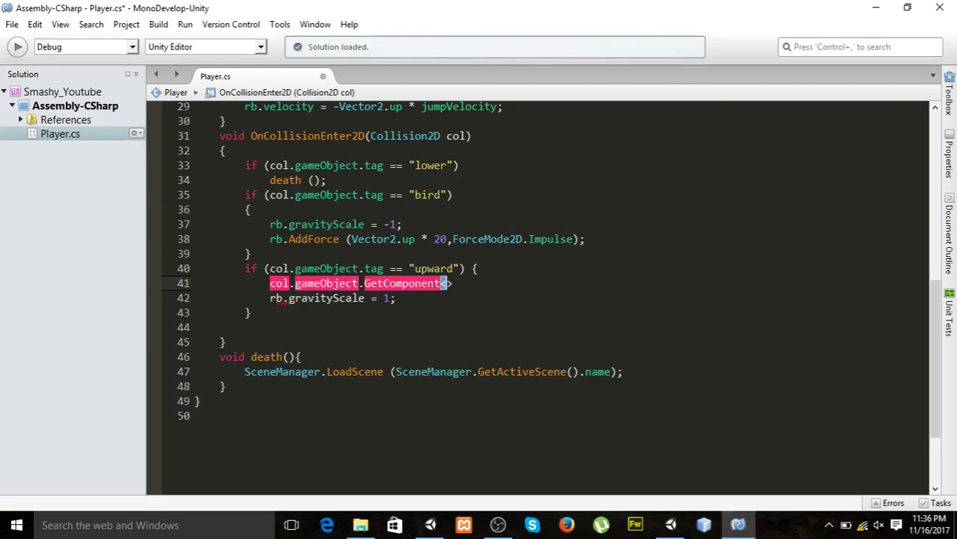
type("Rigi")
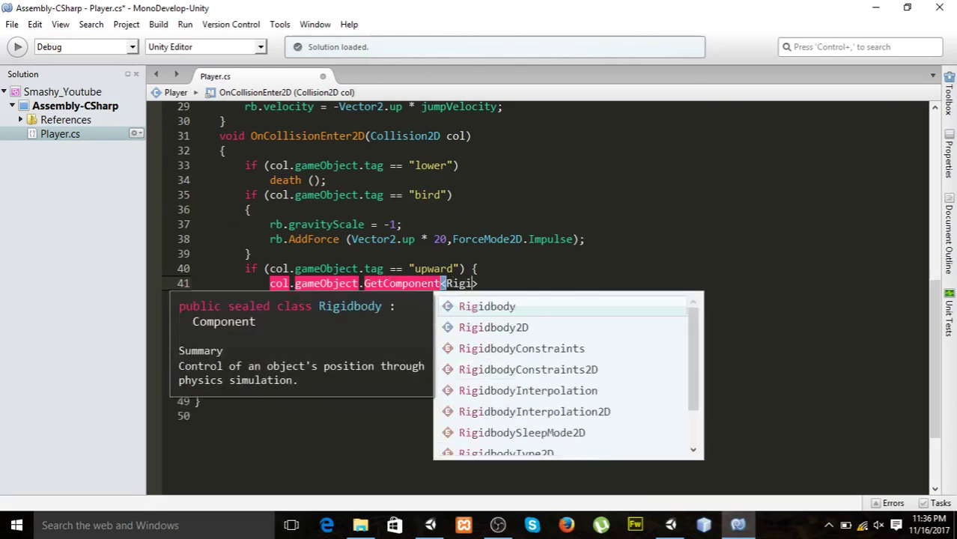
key("Down")
key("Return")
type("(")
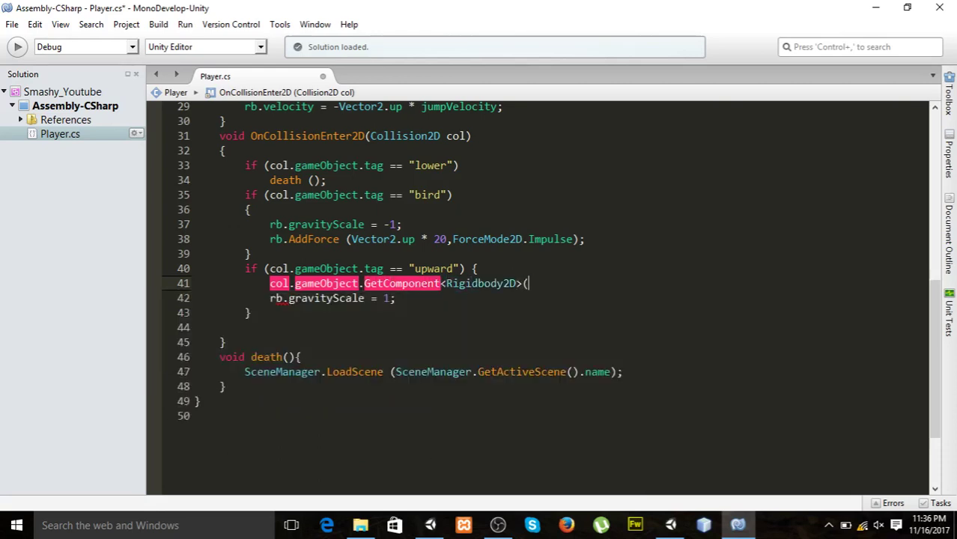
type(").grav")
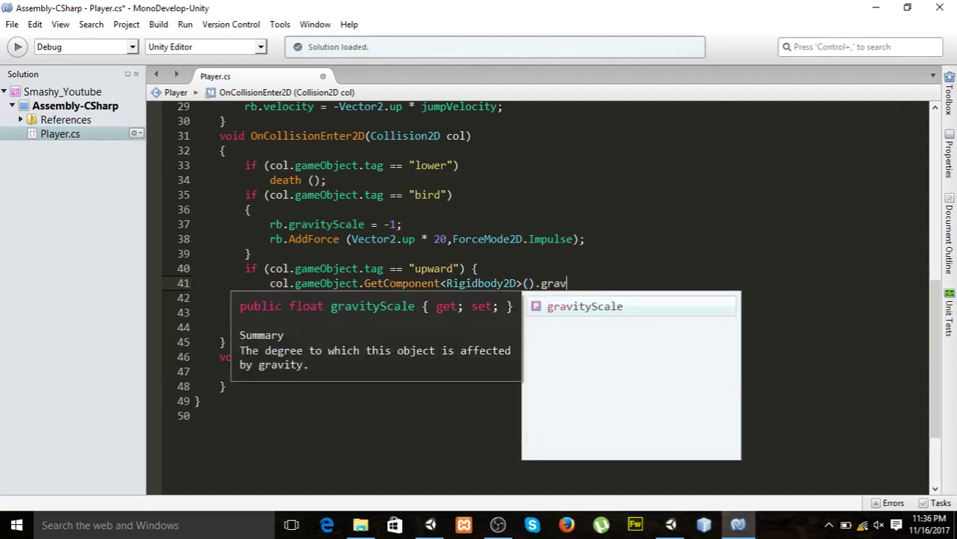
key("Return")
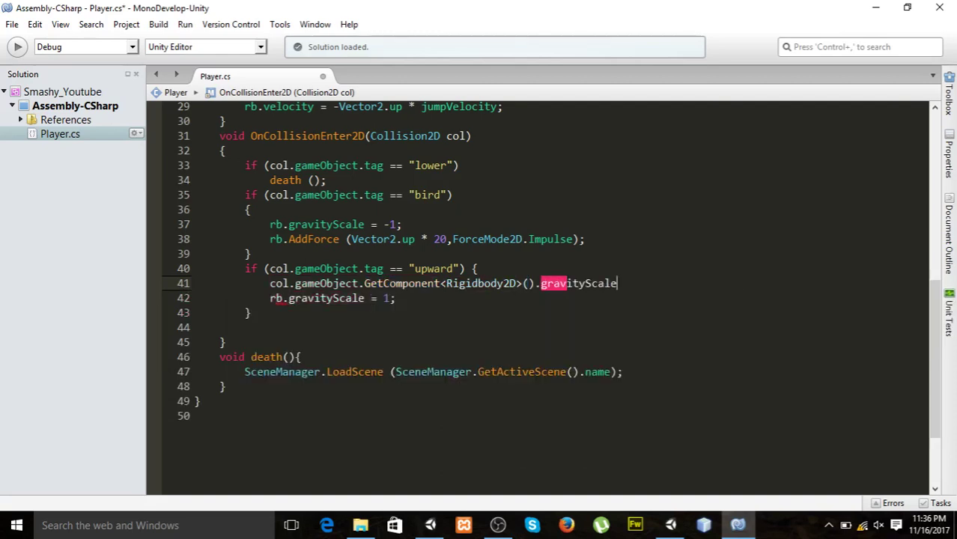
type("= ")
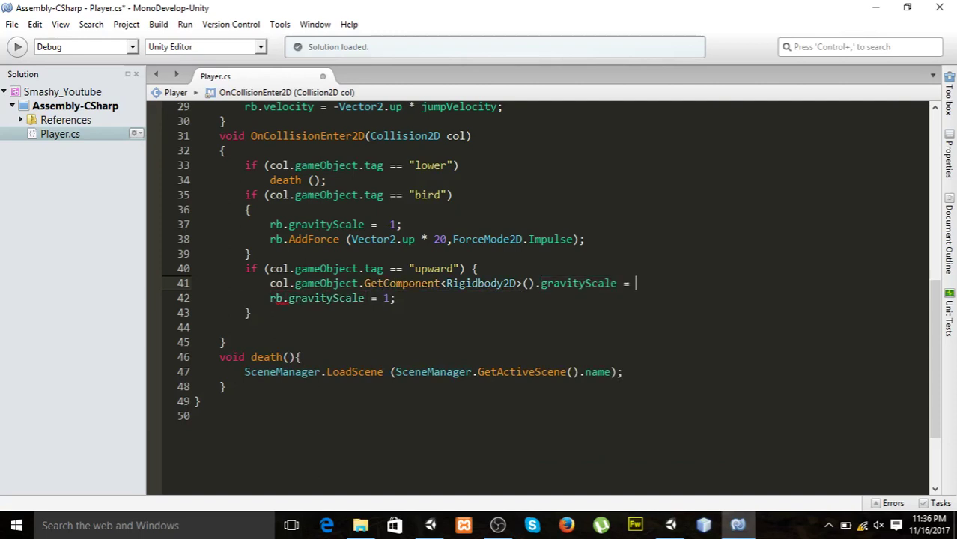
type("1;")
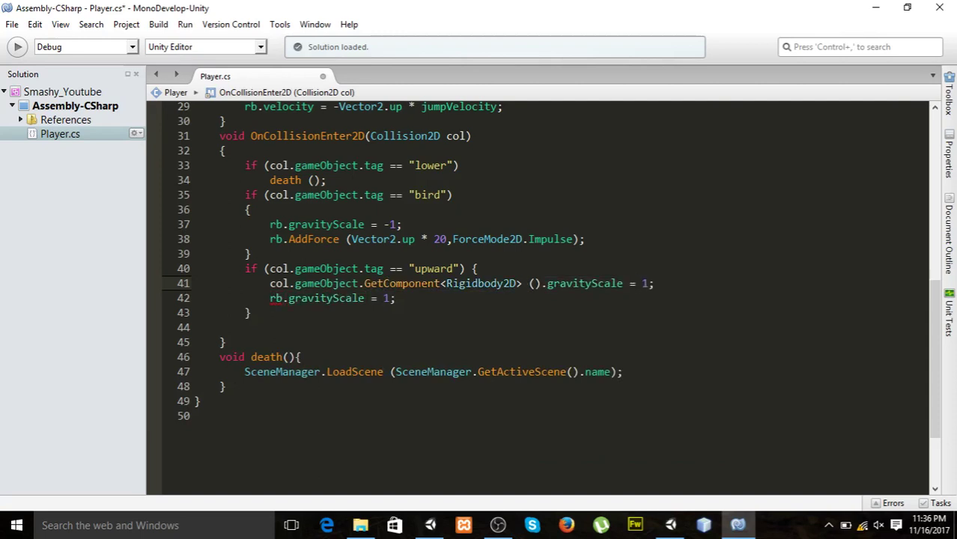
key("ctrl+s")
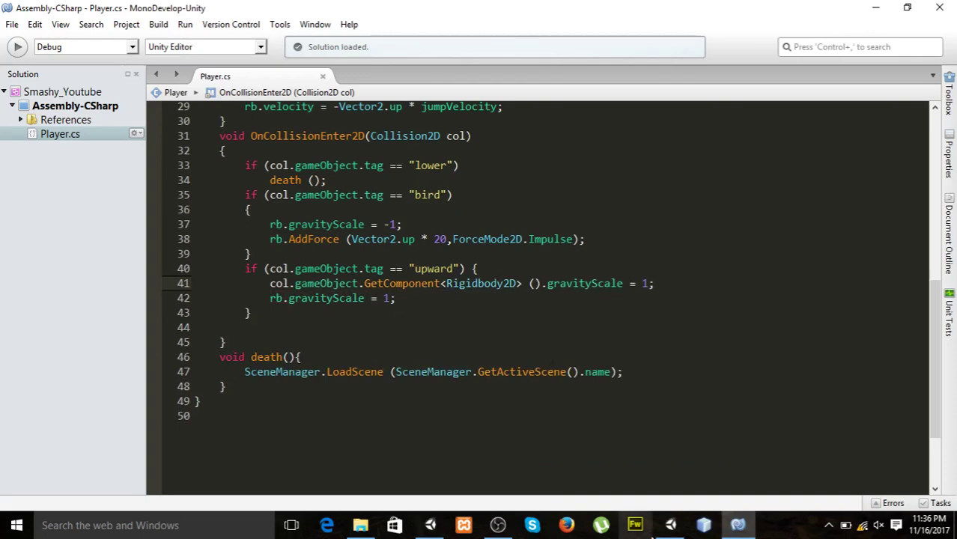
Play-test in Unity, hit the MissingComponentException for UpwardCollider, then return to Player.cs.
left_click(670, 525)
left_click(453, 45)
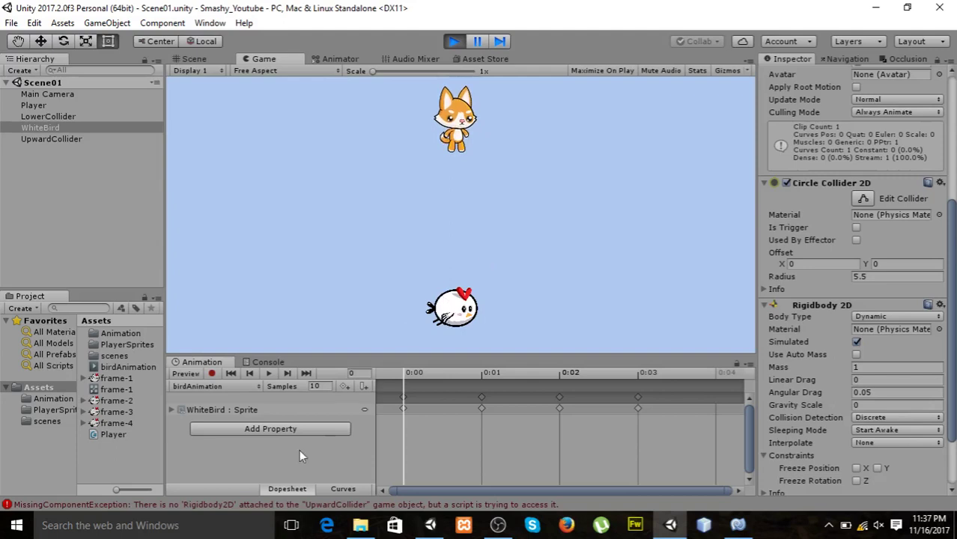
left_click(453, 43)
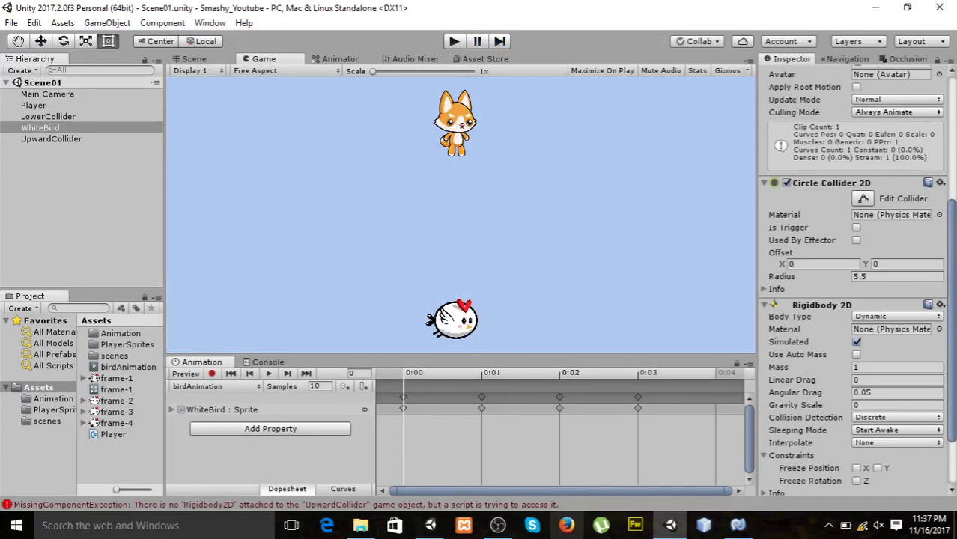
left_click(738, 525)
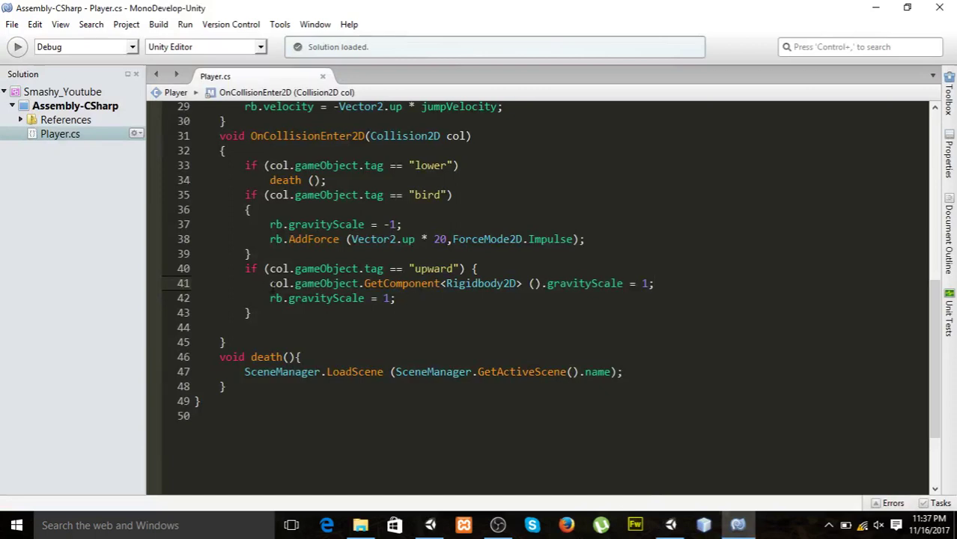
Move the gravityScale = 1 line below rb.gravityScale = -1; in the bird block and save.
left_click_drag(269, 285, 676, 288)
key("ctrl+c")
key("BackSpace")
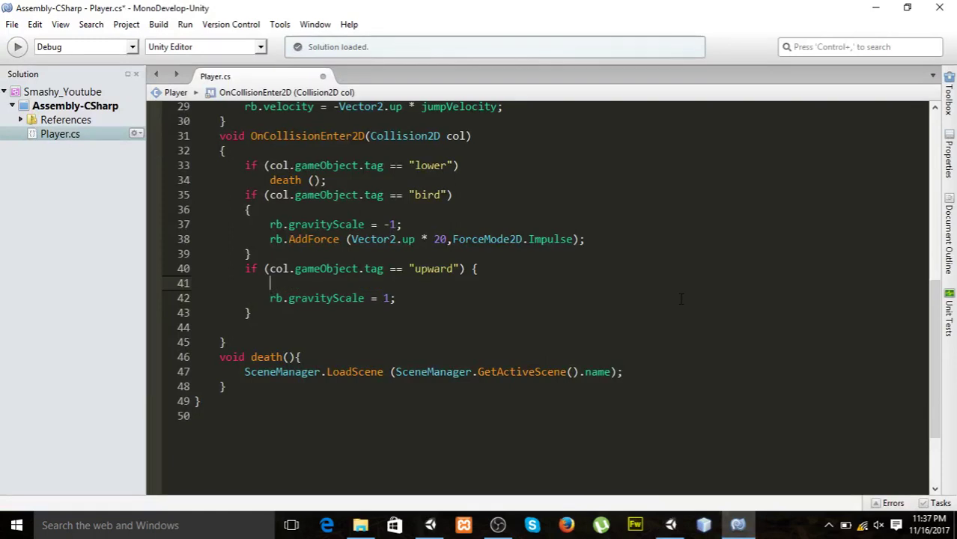
left_click(409, 213)
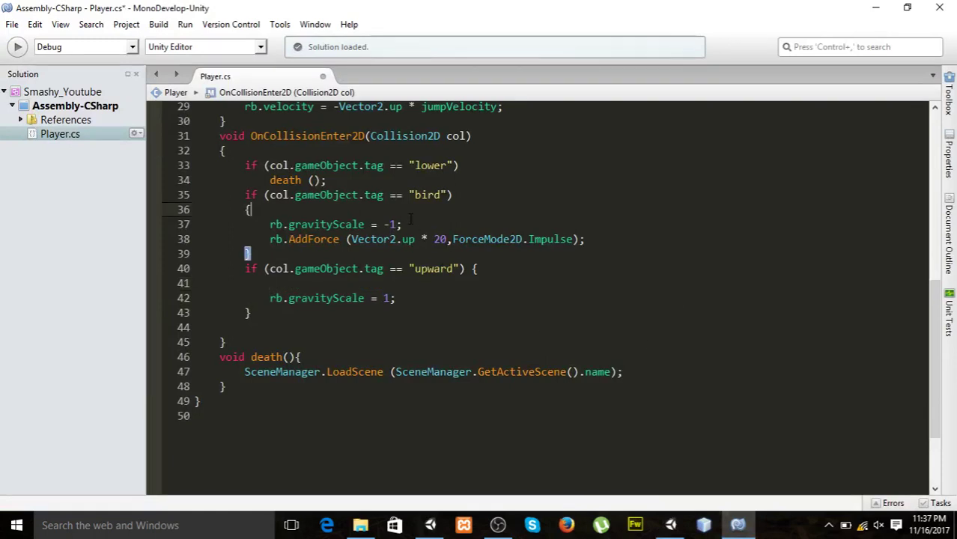
left_click(448, 226)
key("Return")
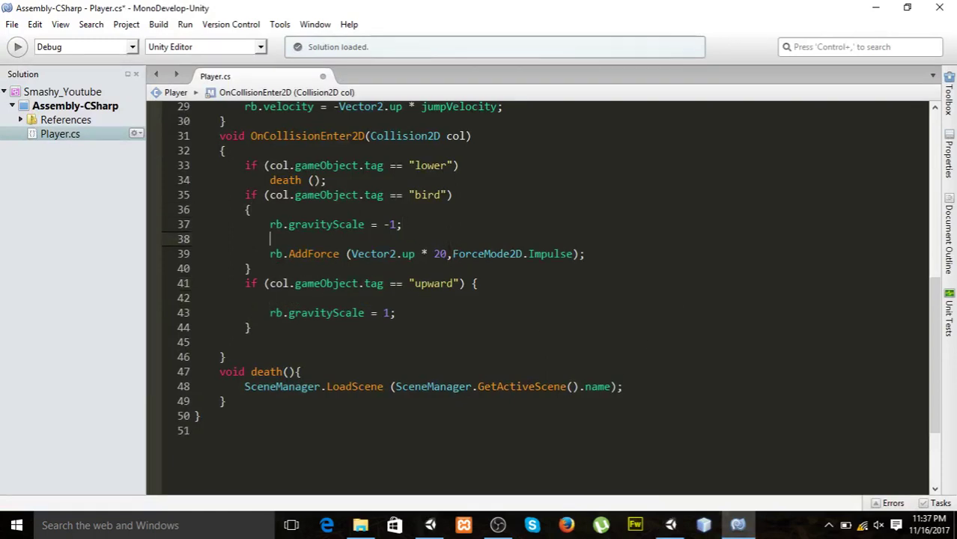
key("ctrl+v")
key("ctrl+s")
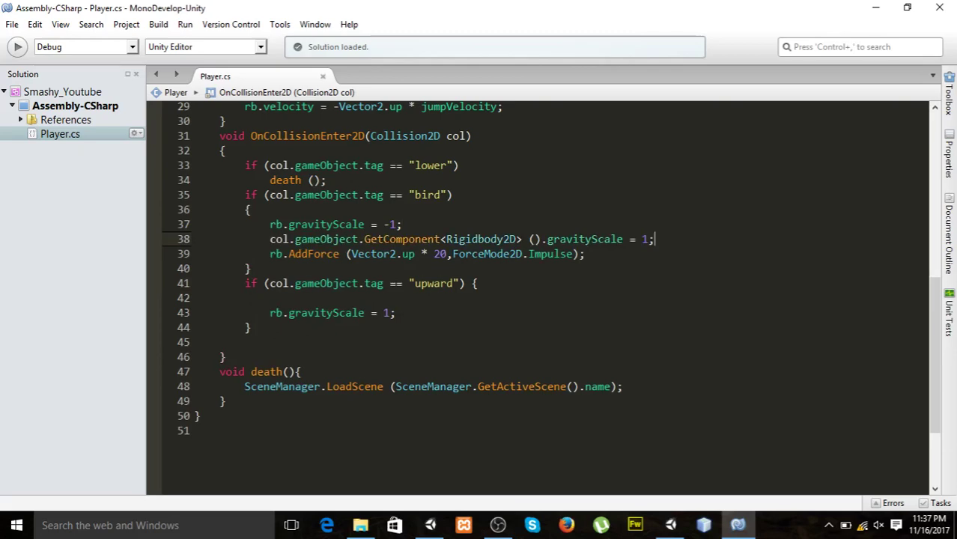
left_click(670, 525)
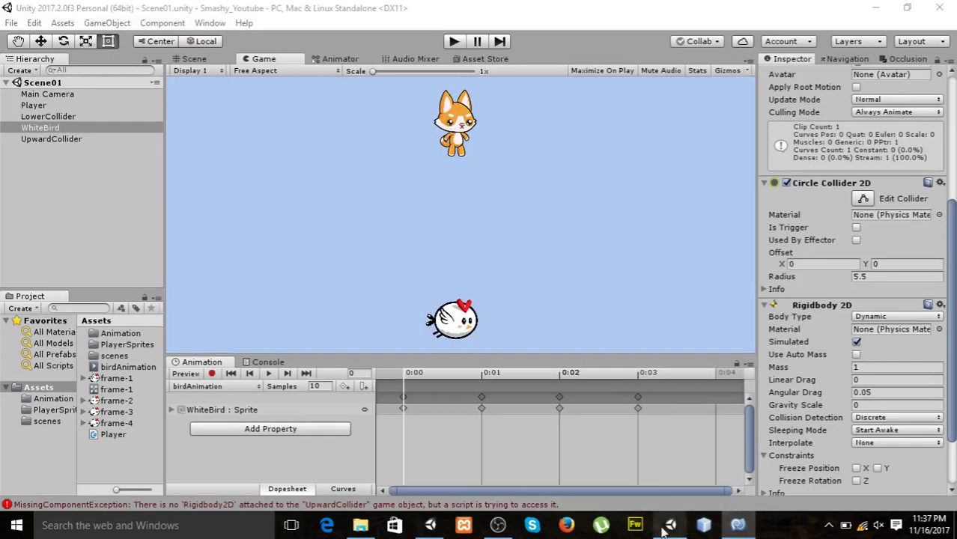
Play the game and make the cat jump four times.
left_click(453, 42)
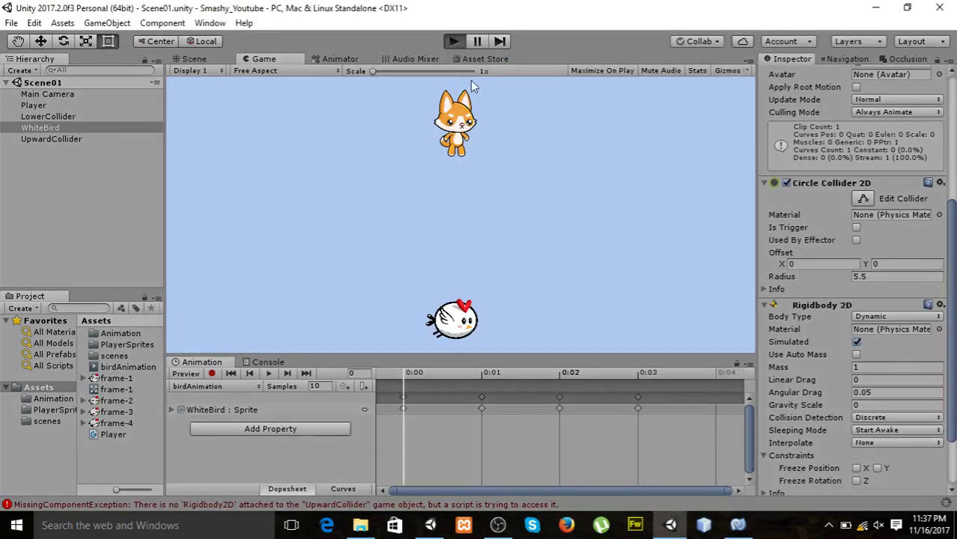
left_click(510, 230)
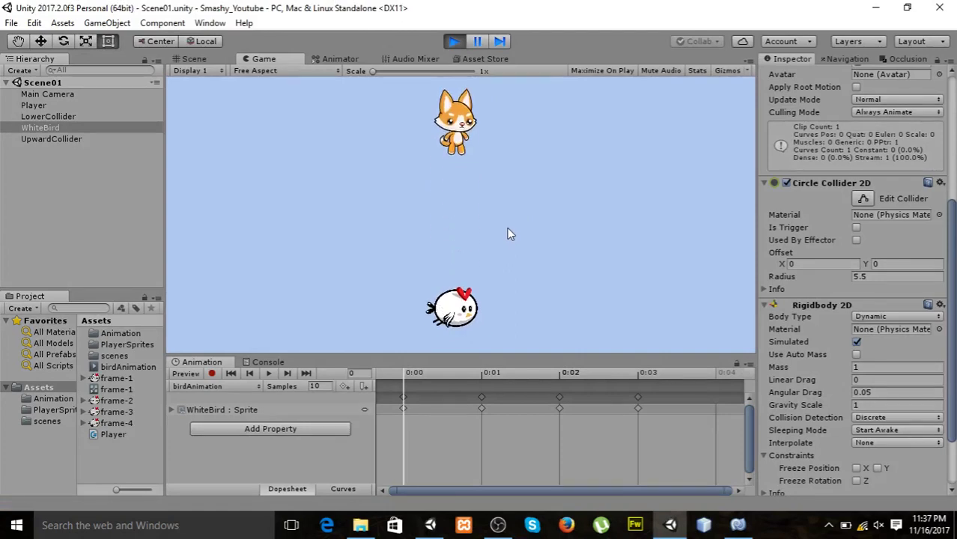
left_click(508, 229)
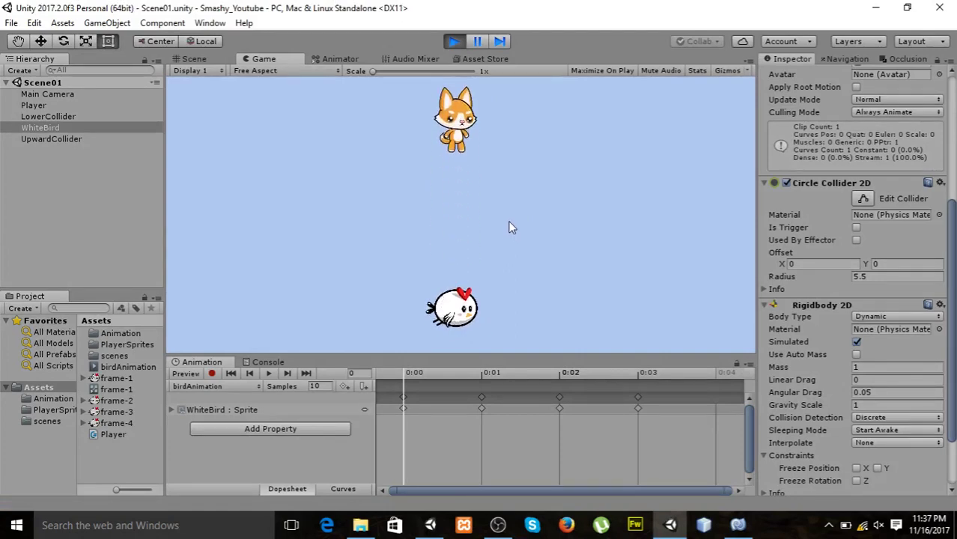
left_click(508, 226)
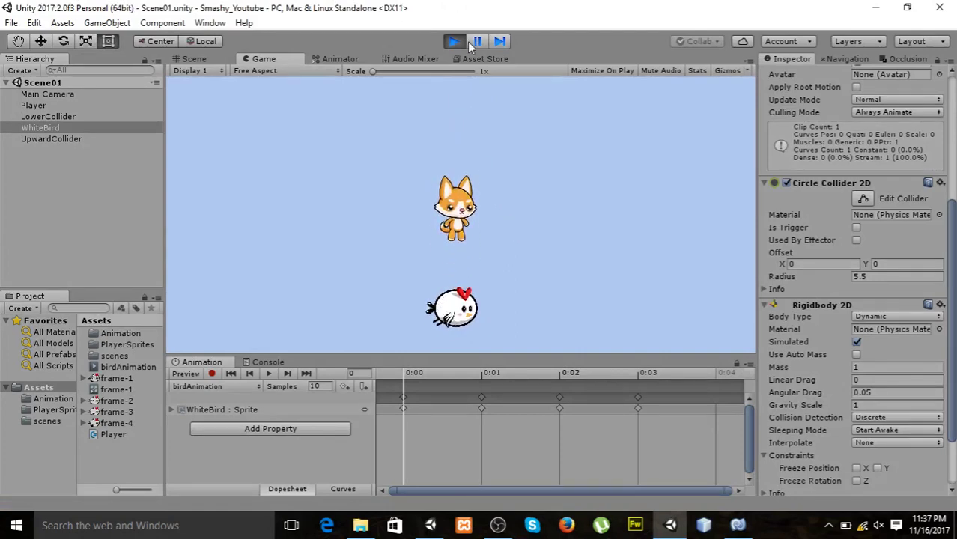
left_click(480, 83)
Pause the game and show WhiteBird's properties in the Inspector.
left_click(475, 42)
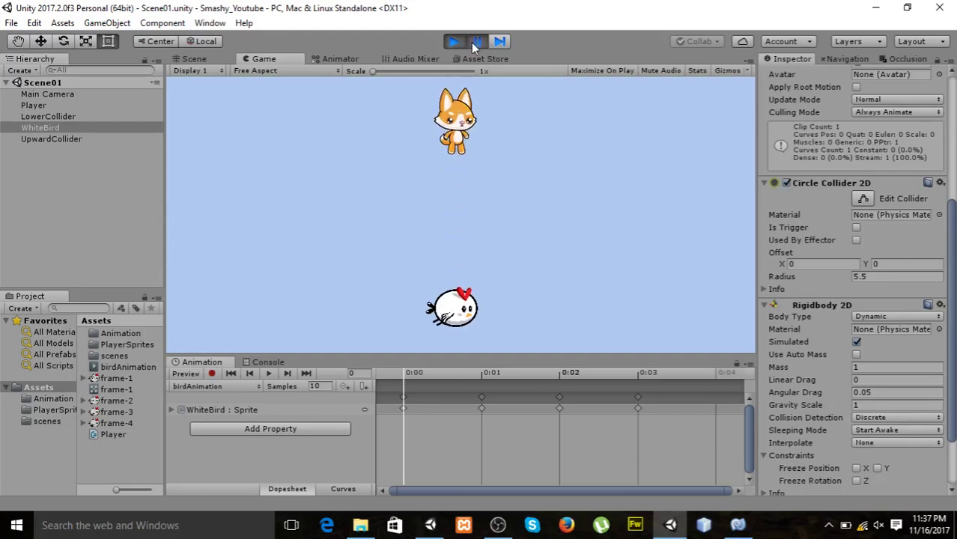
left_click(46, 128)
left_click(46, 138)
left_click(46, 129)
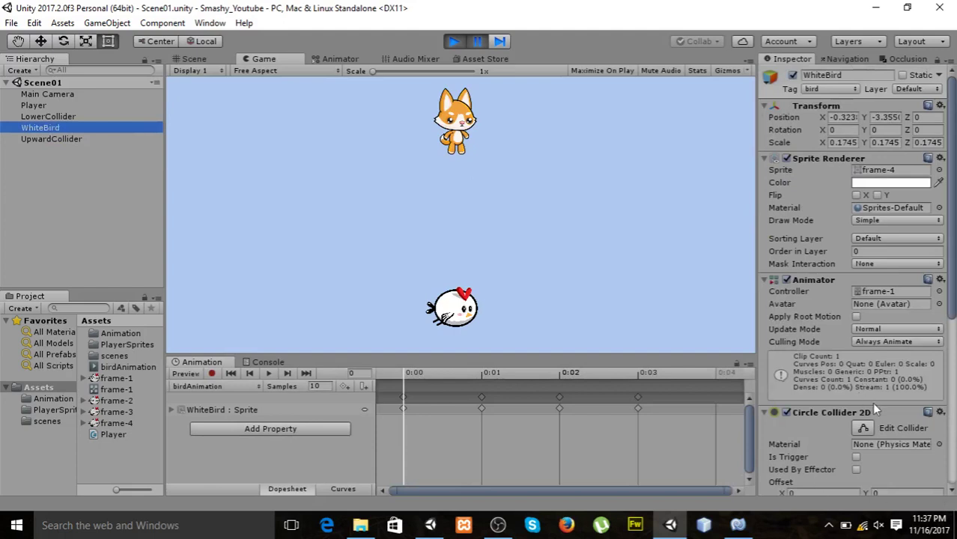
Confirm WhiteBird's Rigidbody 2D Gravity Scale reads 1, then show the Scene view.
scroll(871, 403, "down", 3)
scroll(853, 393, "down", 3)
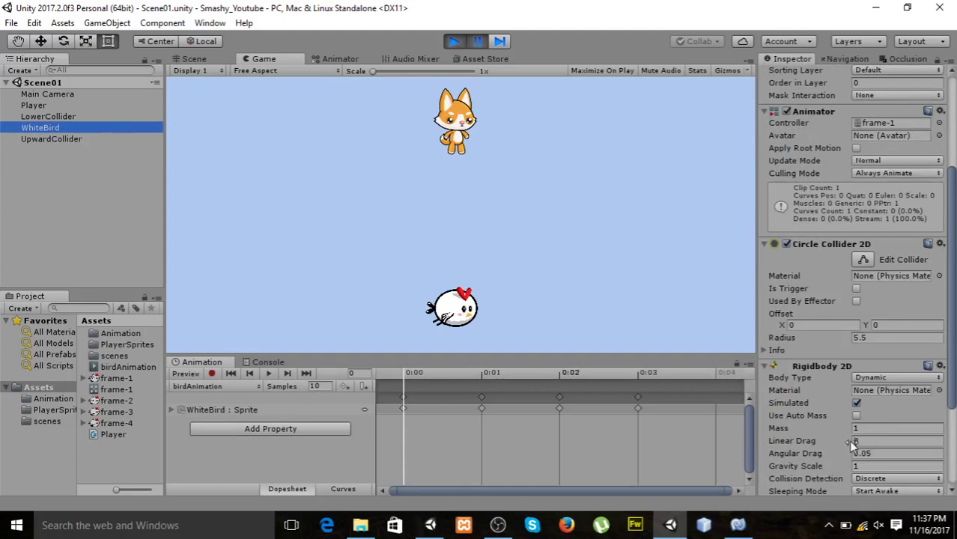
left_click(882, 467)
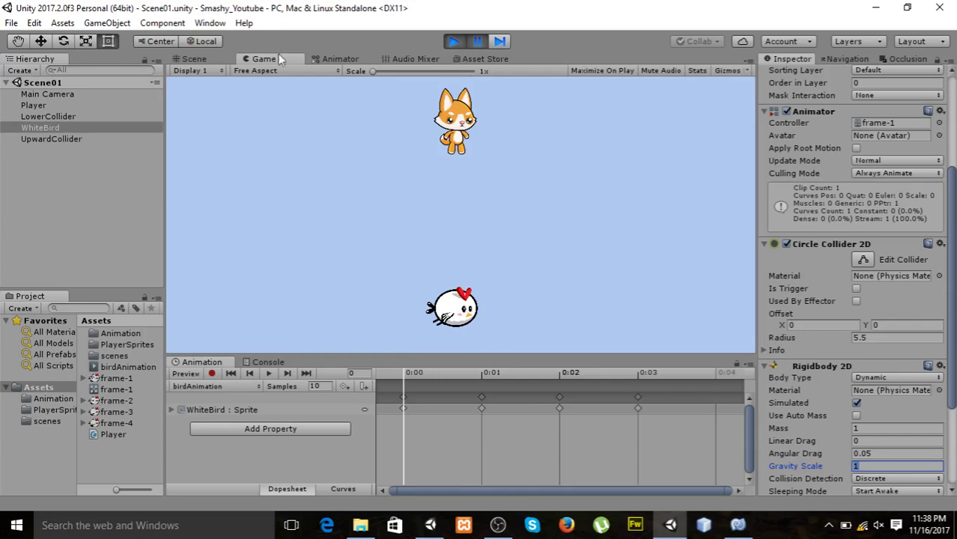
left_click(194, 58)
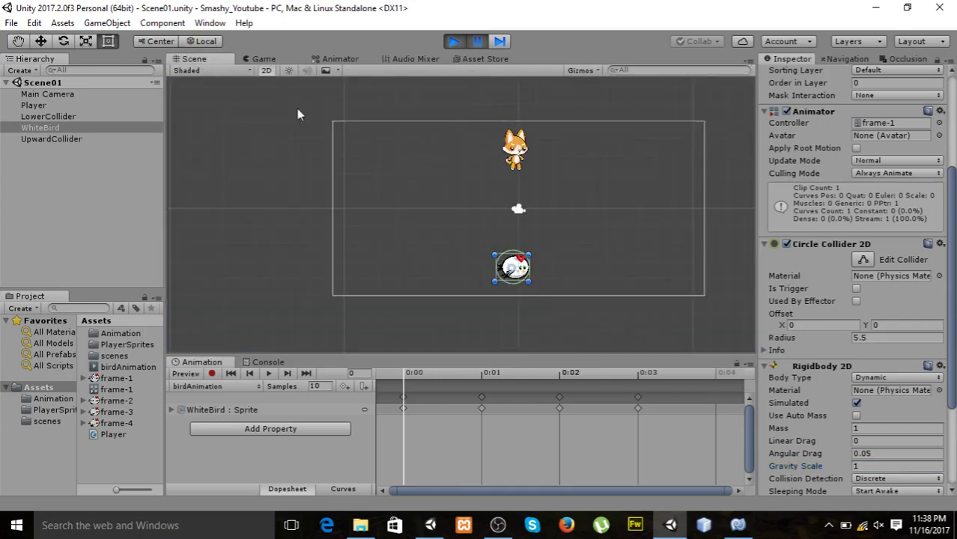
Drag LowerCollider down past about Y -5.91 during play, then stop play, resetting it to -4.82.
left_click(57, 118)
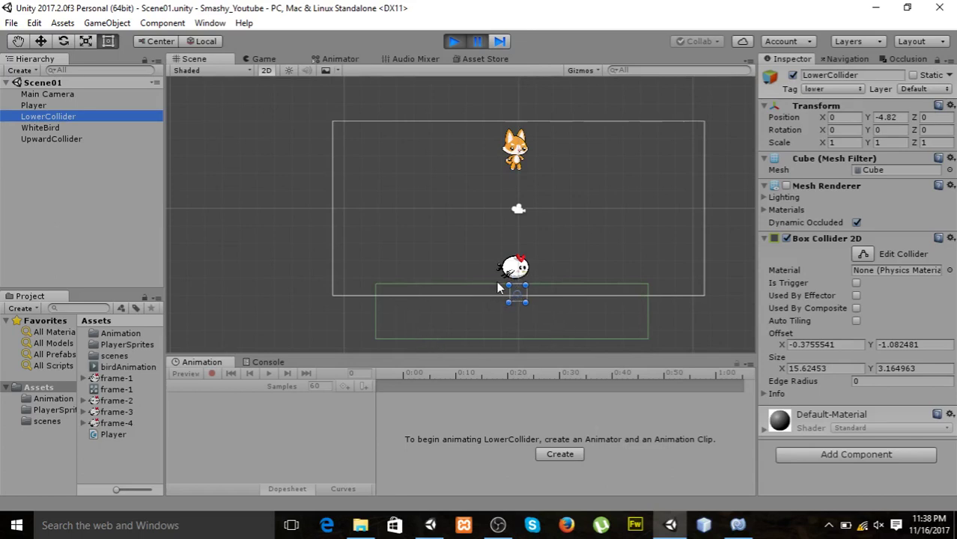
left_click(41, 42)
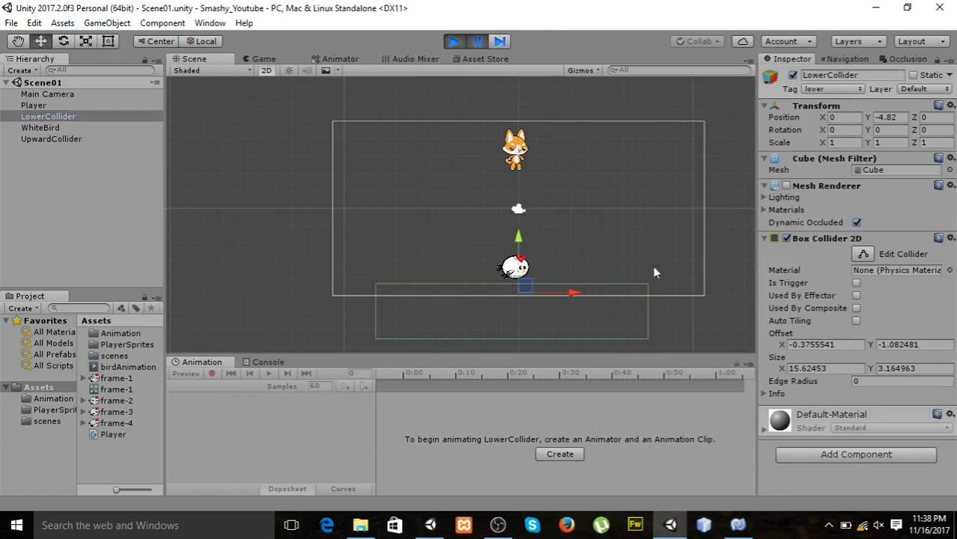
left_click_drag(518, 240, 518, 262)
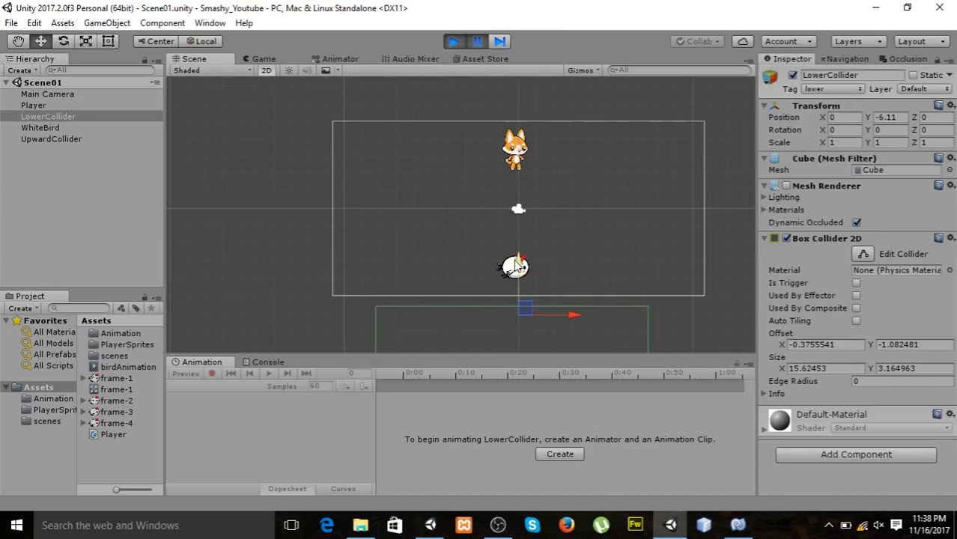
left_click_drag(512, 267, 510, 287)
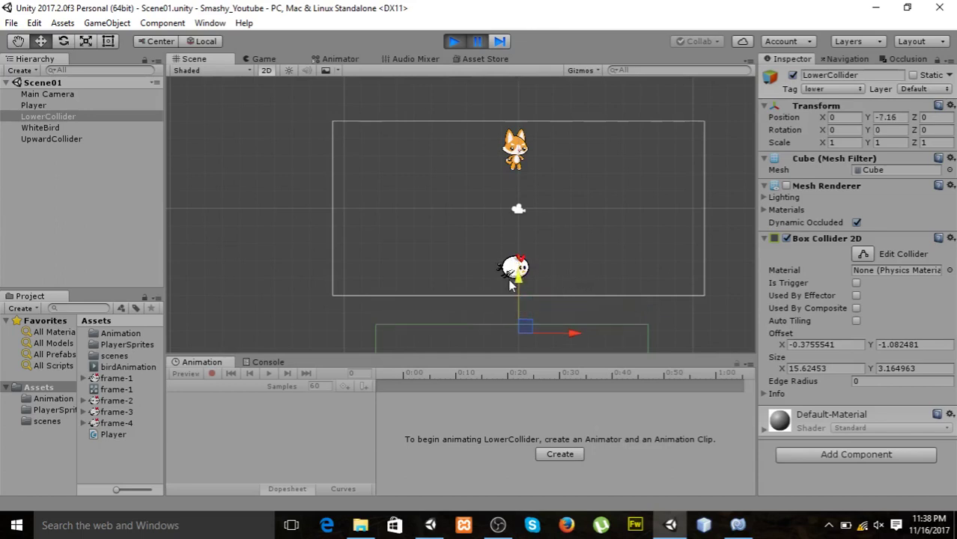
left_click(456, 41)
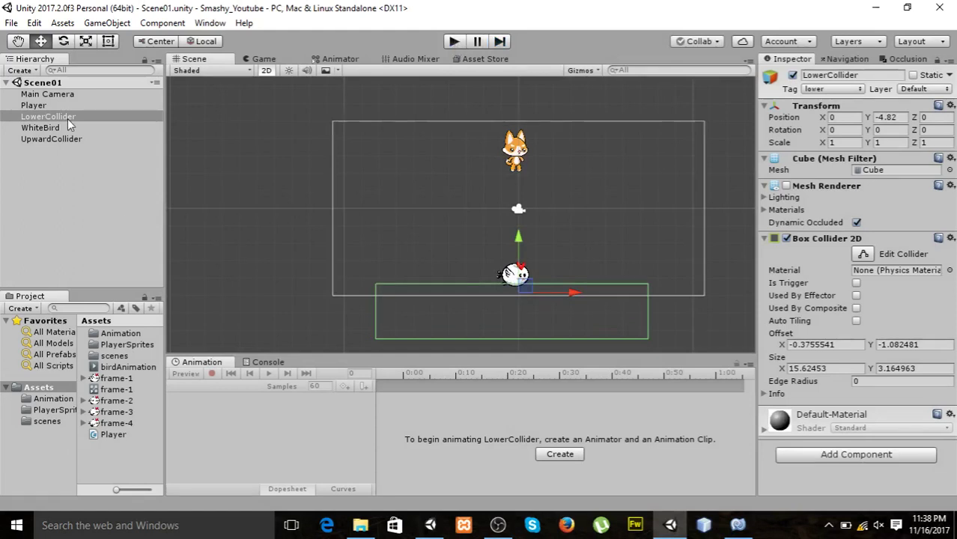
Lower LowerCollider to about Y -7 outside play mode and run a quick play test.
left_click_drag(513, 239, 516, 289)
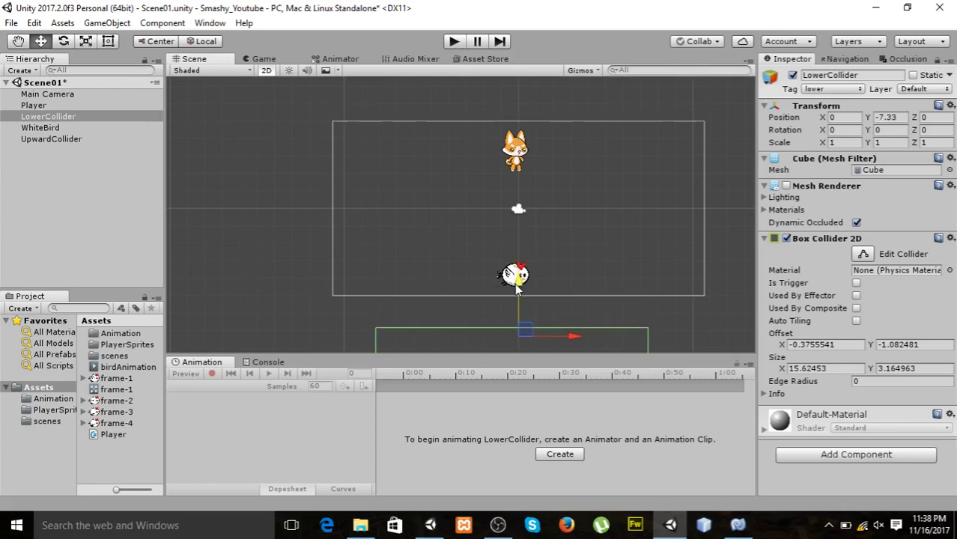
left_click(455, 43)
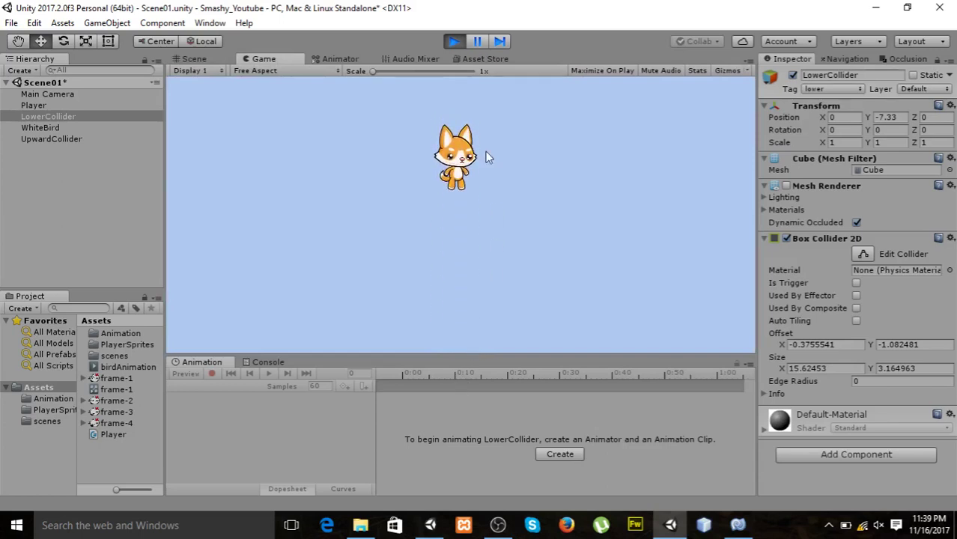
left_click(453, 42)
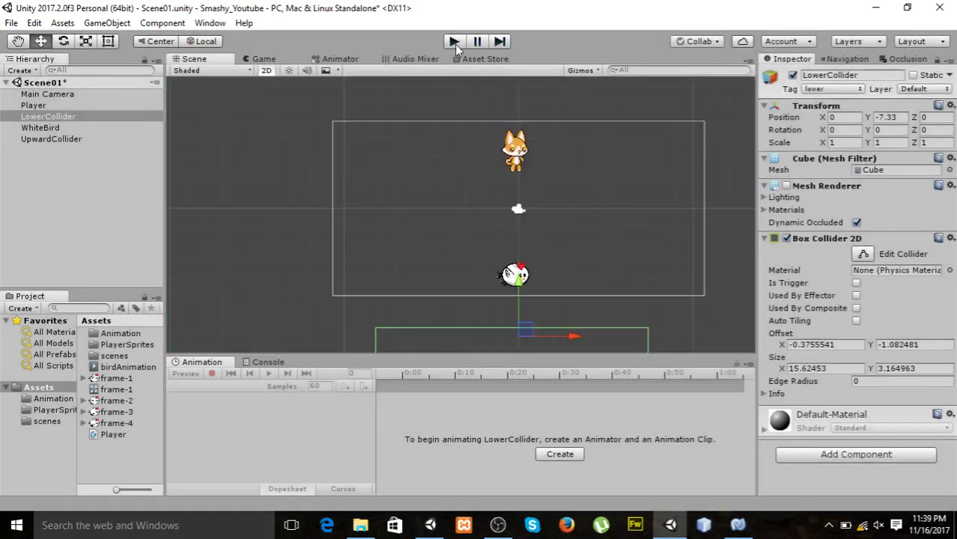
Play-test again with two fox jumps, then stop and return to Player.cs.
left_click(454, 42)
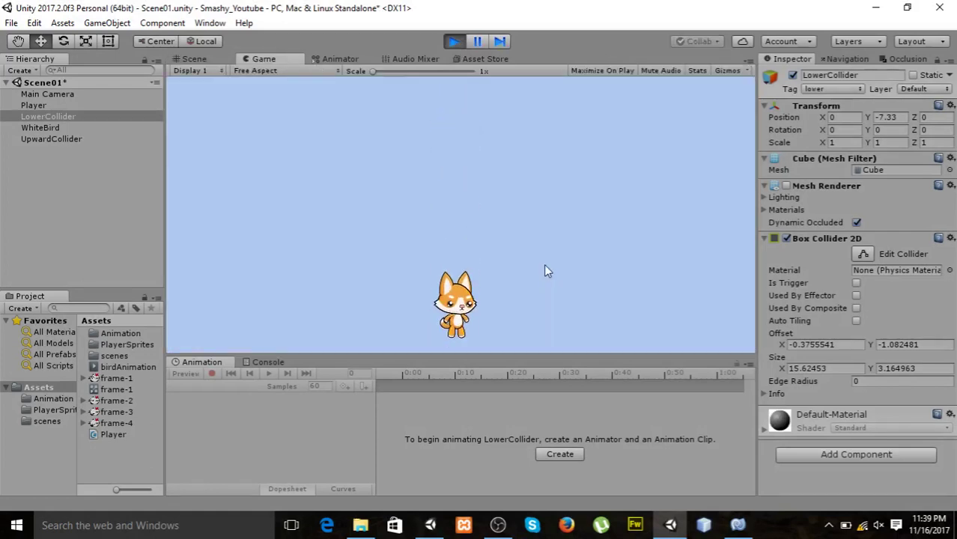
left_click(452, 264)
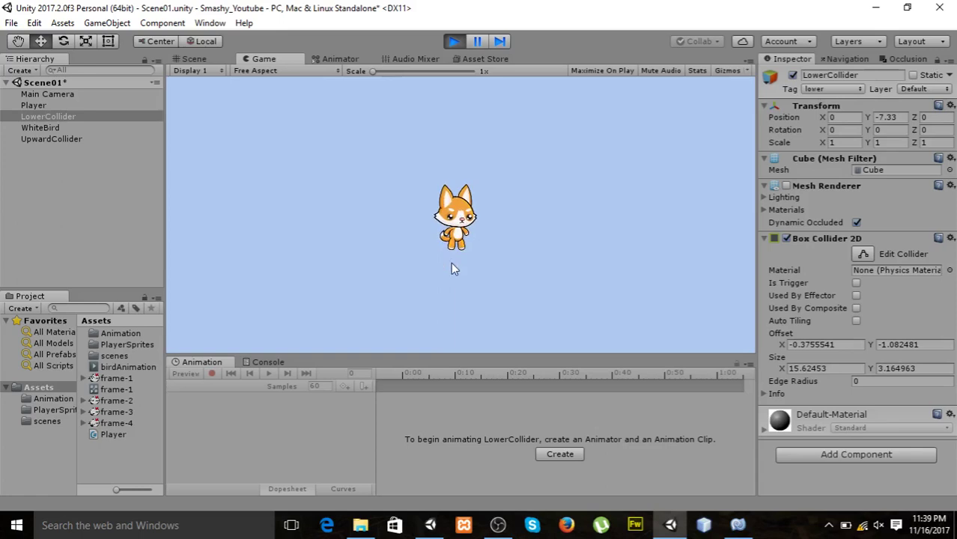
left_click(470, 214)
left_click(453, 43)
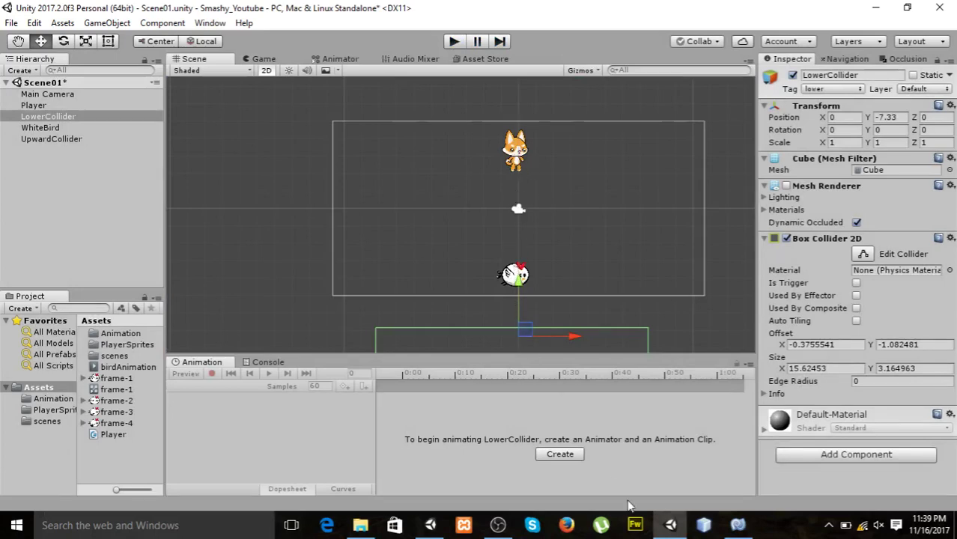
left_click(737, 526)
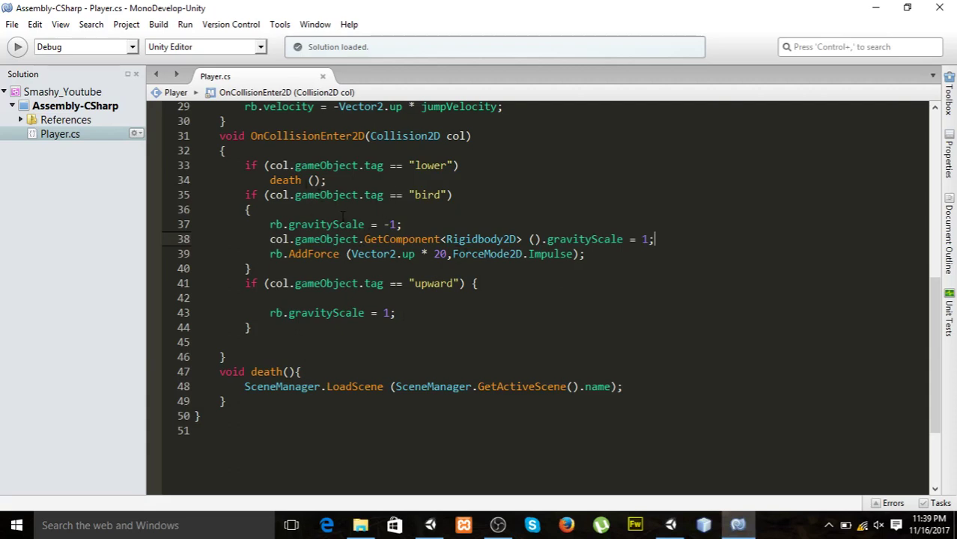
Add rb.velocity = 0; at the start of the bird block and save Player.cs.
left_click(344, 215)
key("Return")
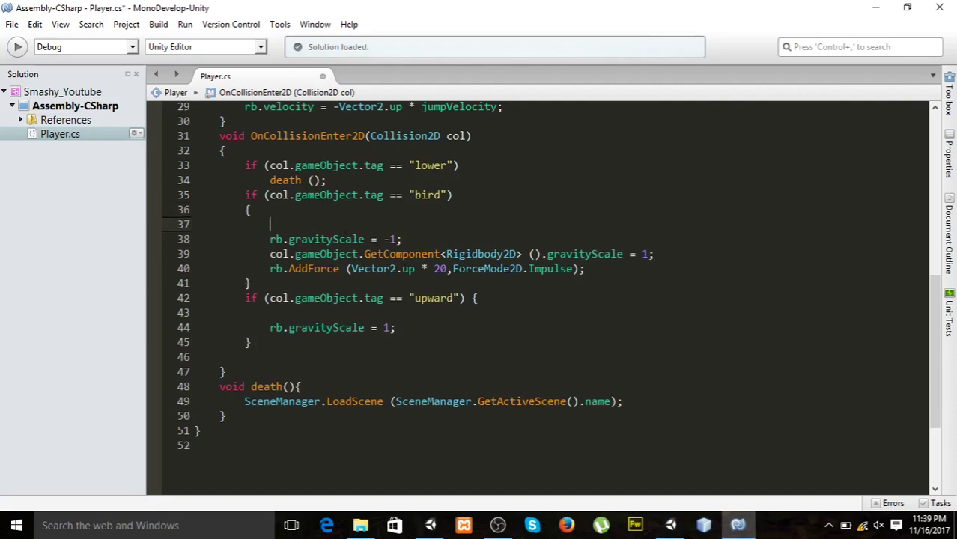
type("rb.ve")
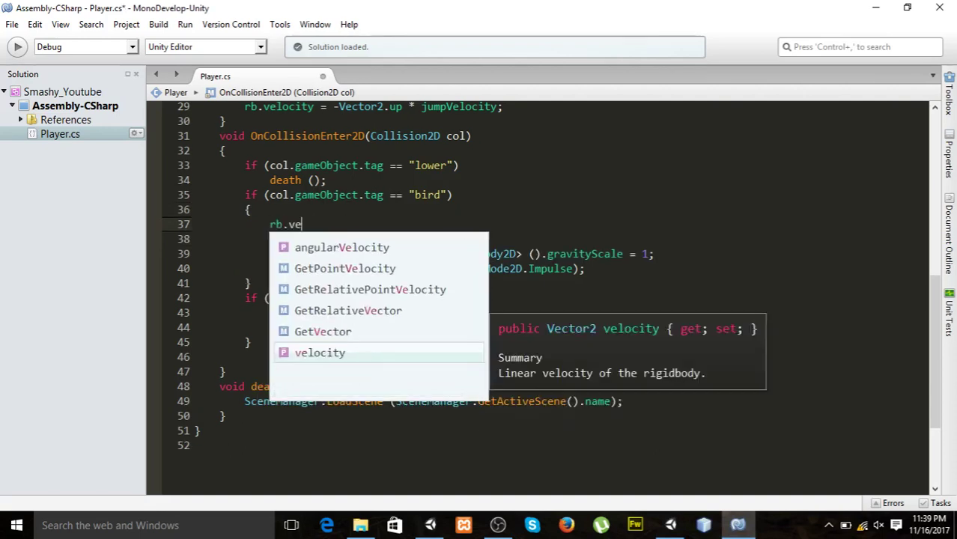
key("Escape")
type("locity = 0;")
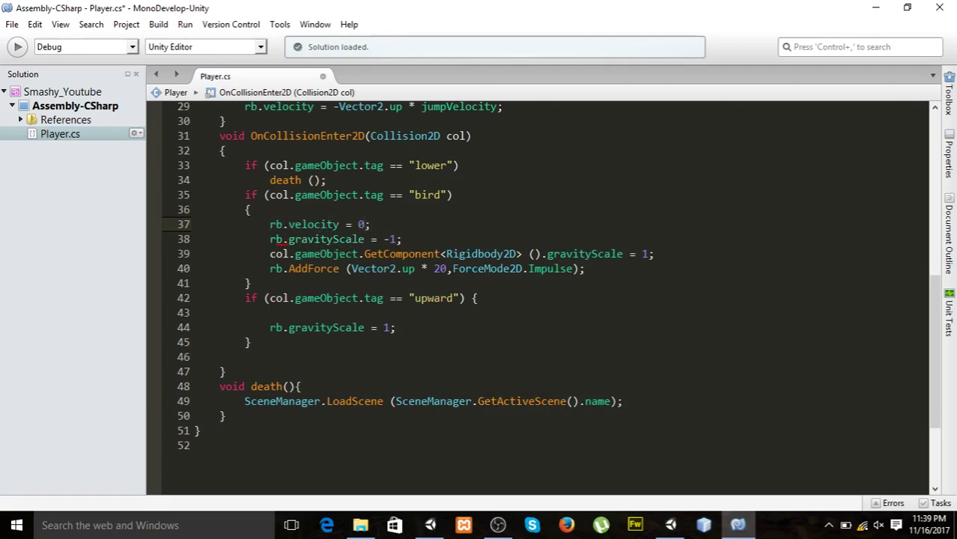
key("ctrl+s")
Minimize the other Unity project and bring the Smashy project's editor forward.
left_click(430, 525)
left_click(875, 7)
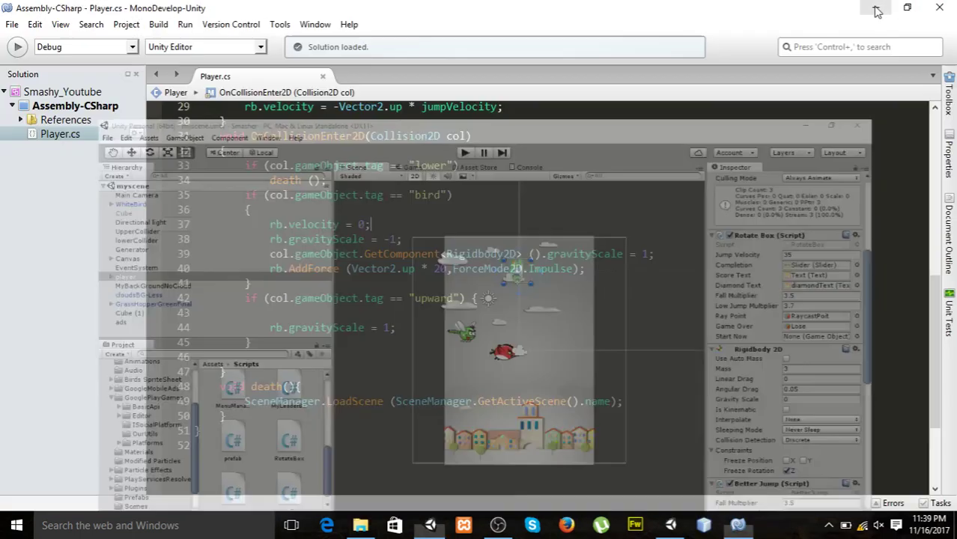
left_click(670, 524)
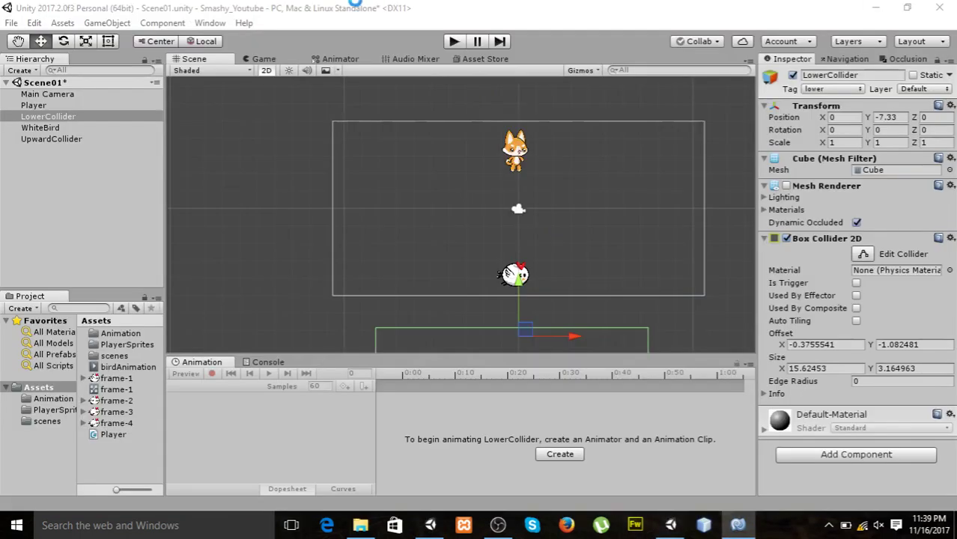
Try Play, get the CS0029 int-to-Vector2 error on line 37, and return to Player.cs.
left_click(455, 42)
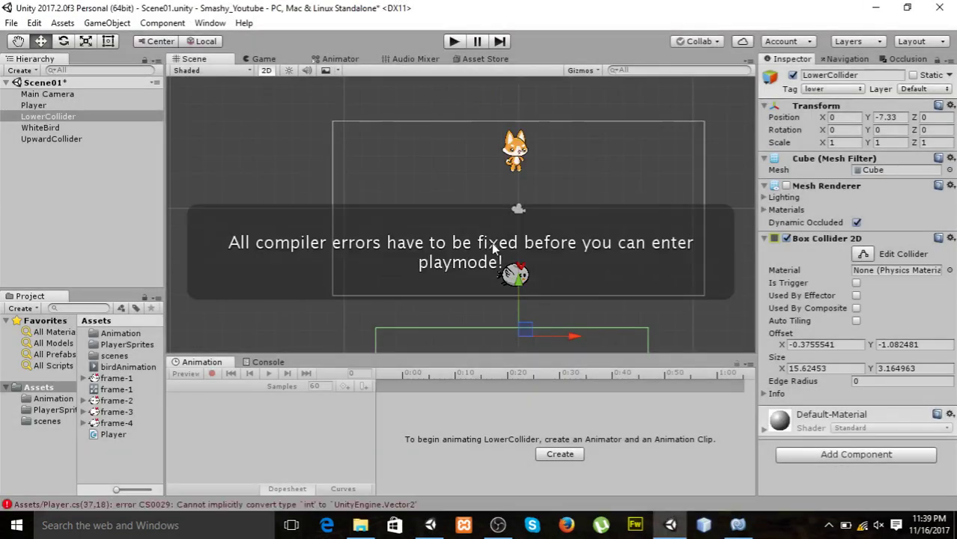
left_click(738, 528)
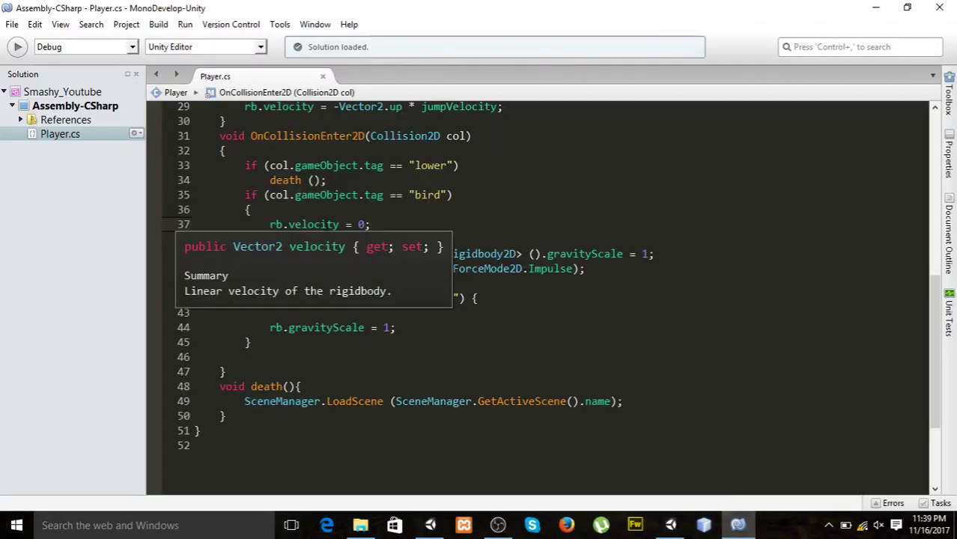
Change the bird-collision velocity on line 37 from 0 to Vector2.zero.
left_click(357, 225)
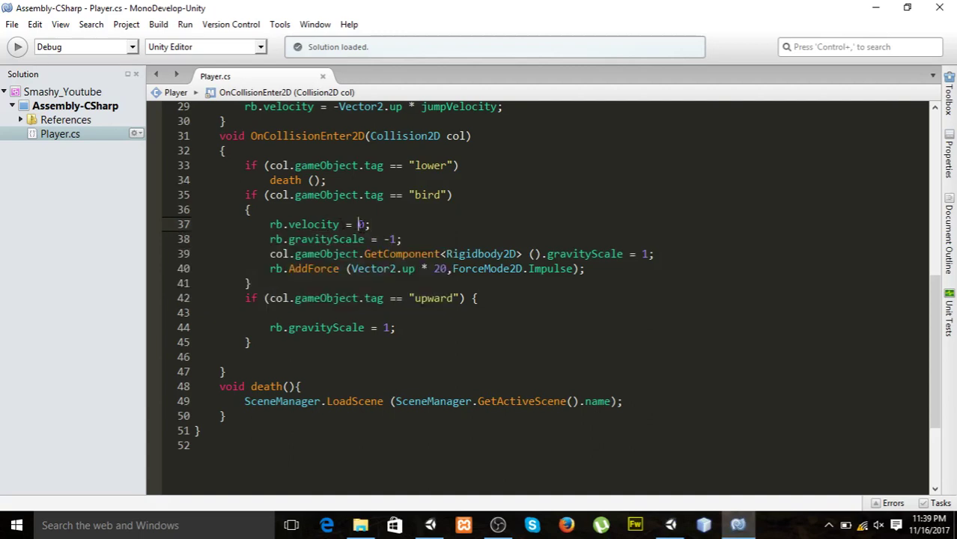
key("Delete")
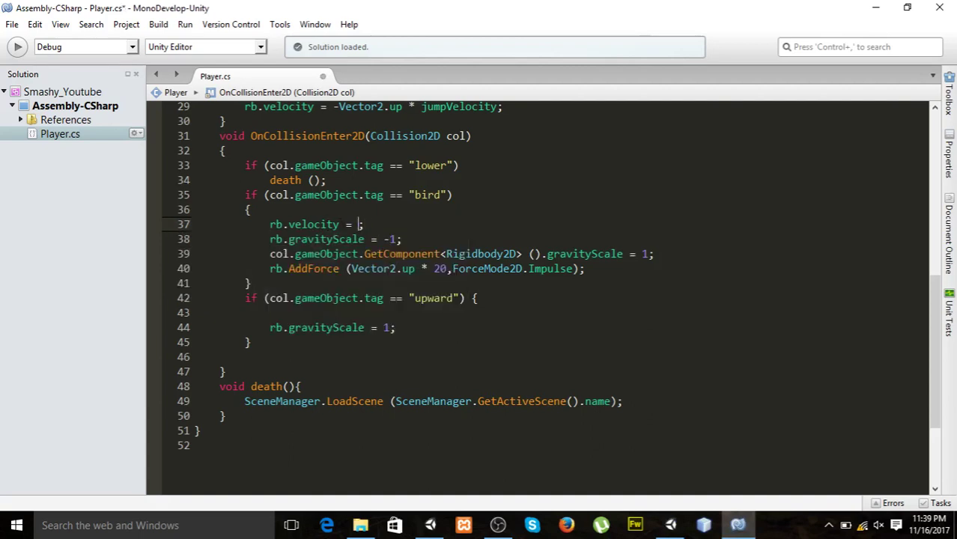
type("Vect")
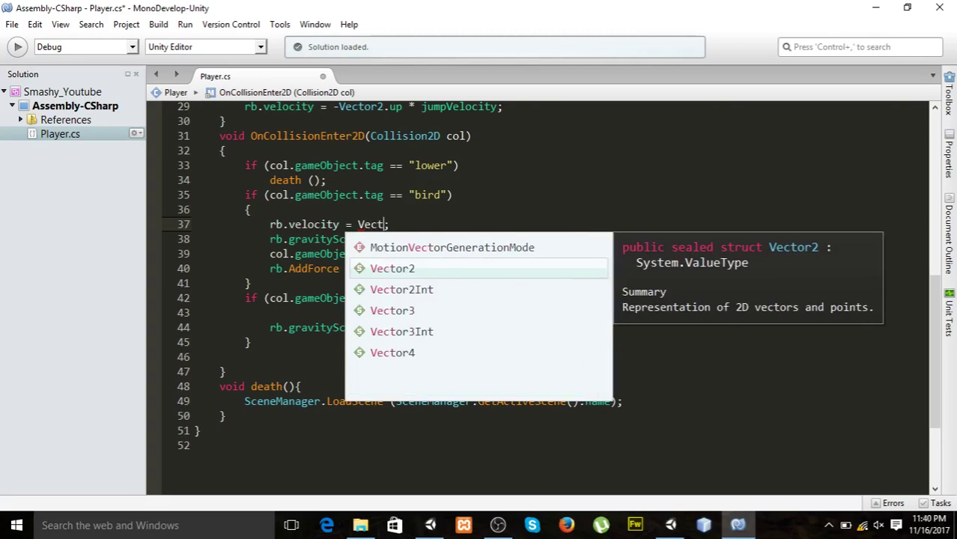
key("Return")
type(".ide")
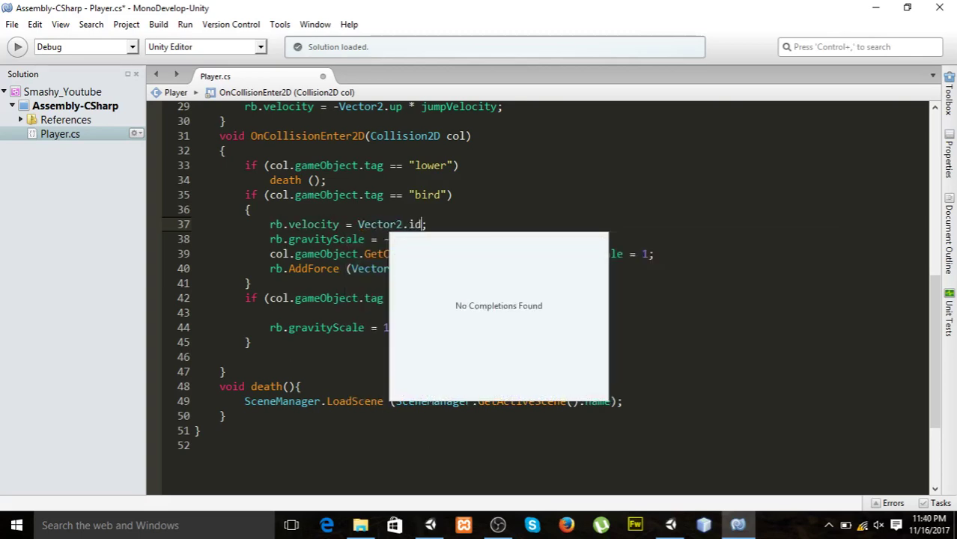
key("BackSpace")
key("BackSpace")
key("BackSpace")
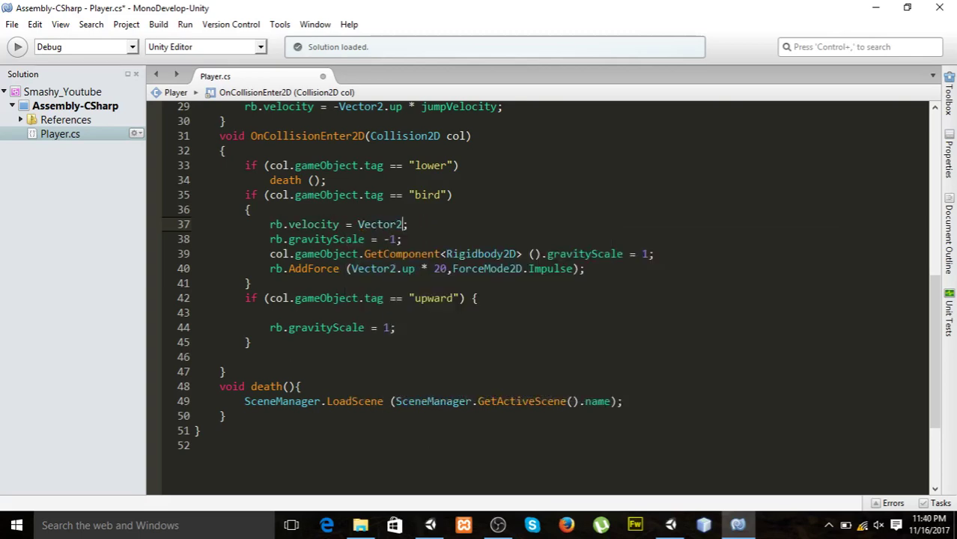
type("ze")
key("Return")
Briefly bring up and minimize OBS, then return to the Unity editor.
left_click(497, 525)
left_click(711, 32)
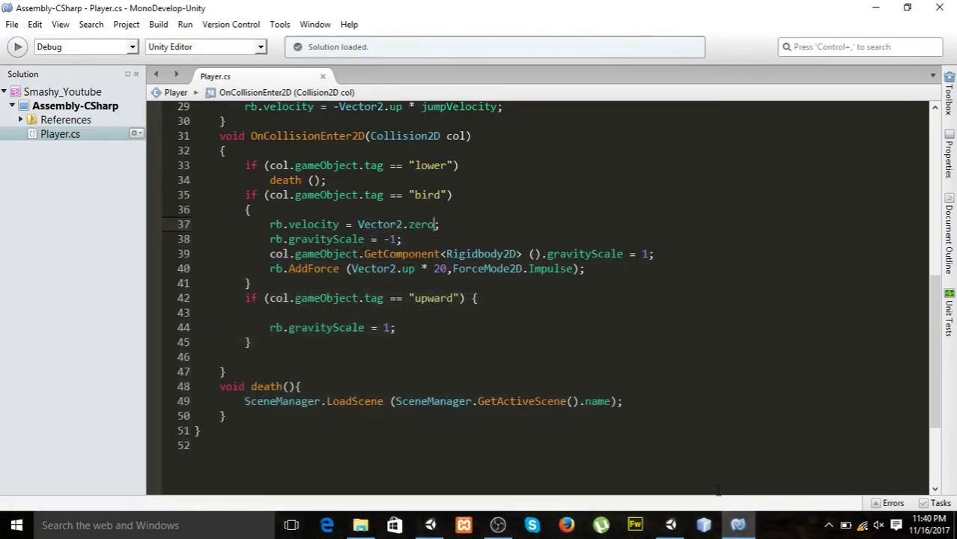
mouse_move(670, 525)
left_click(677, 447)
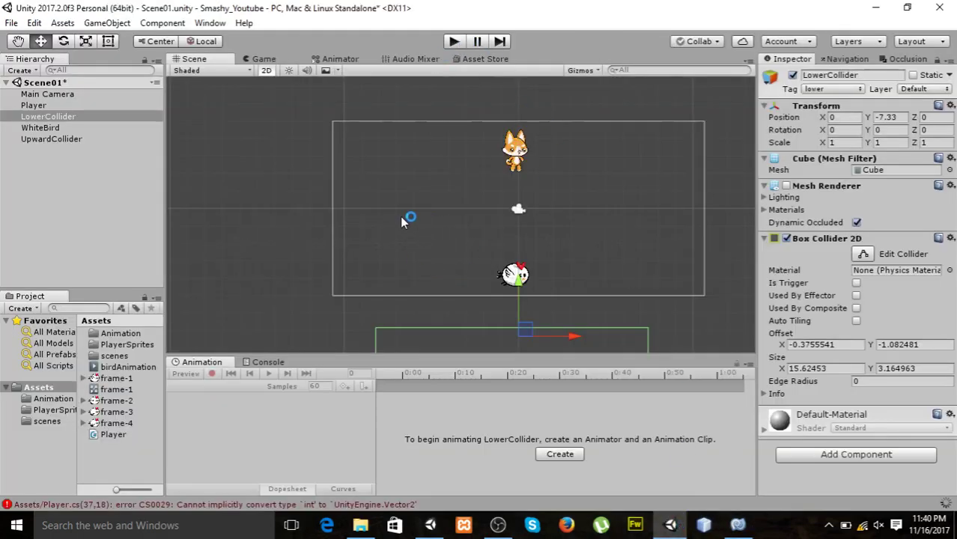
Play-test the Vector2.zero fix, making the fox jump twice before stopping.
left_click(454, 42)
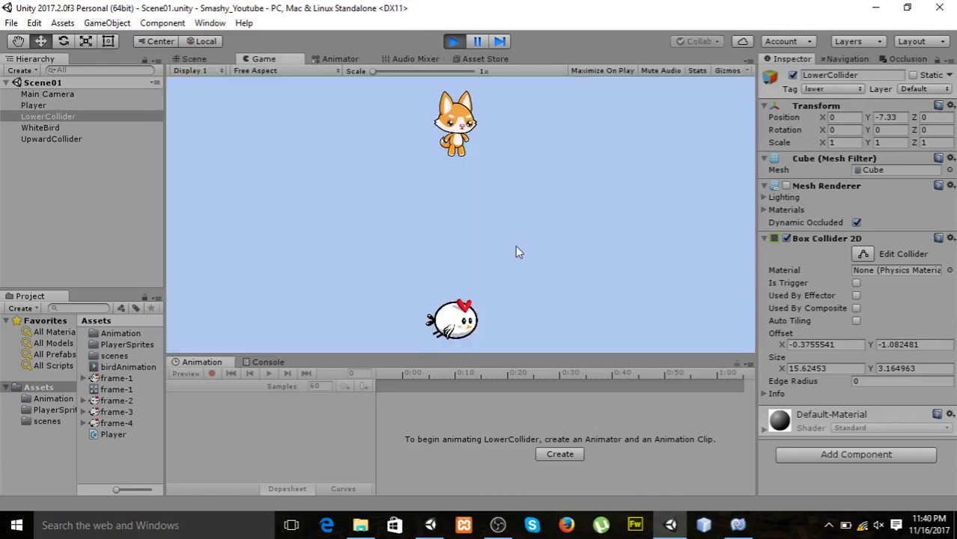
left_click(513, 245)
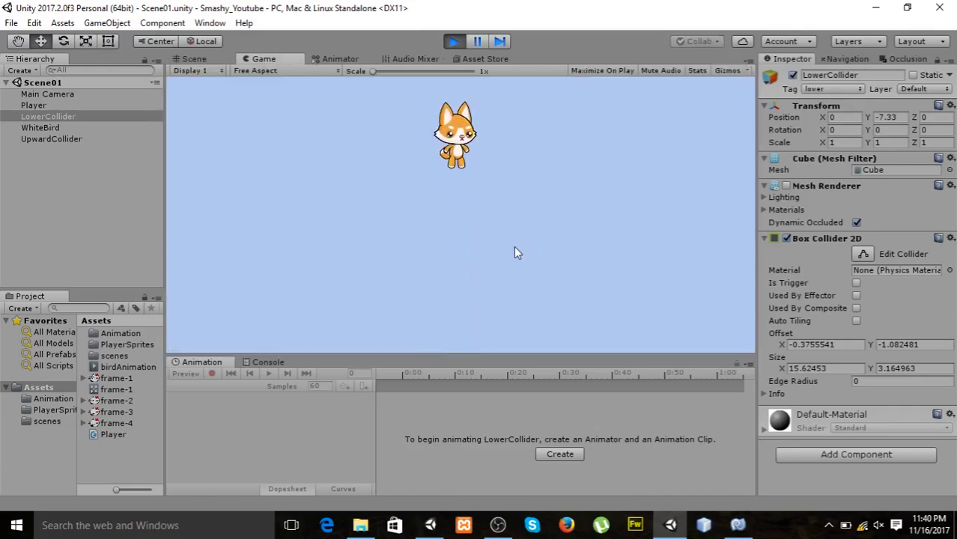
left_click(477, 77)
left_click(453, 42)
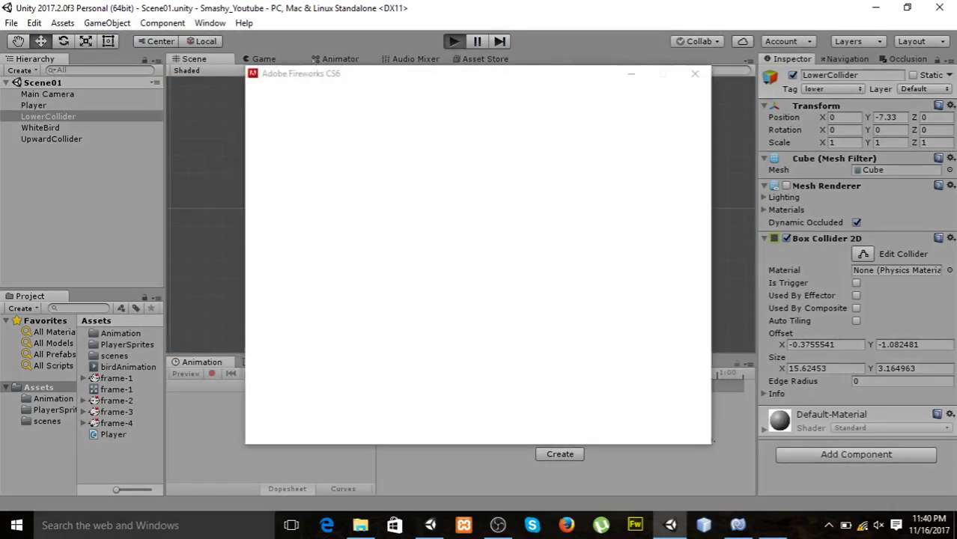
Quit the stray Fireworks window and return to Player.cs in MonoDevelop.
left_click(697, 76)
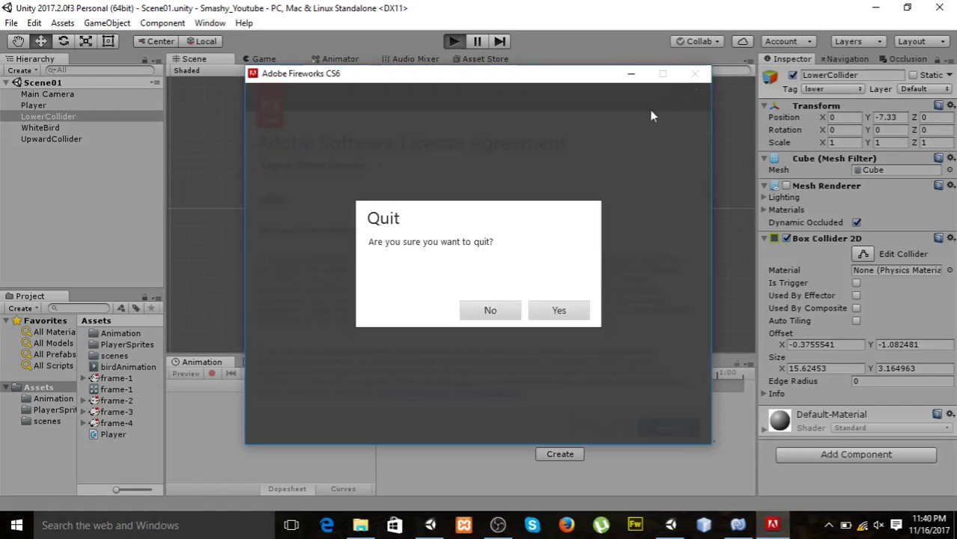
left_click(558, 312)
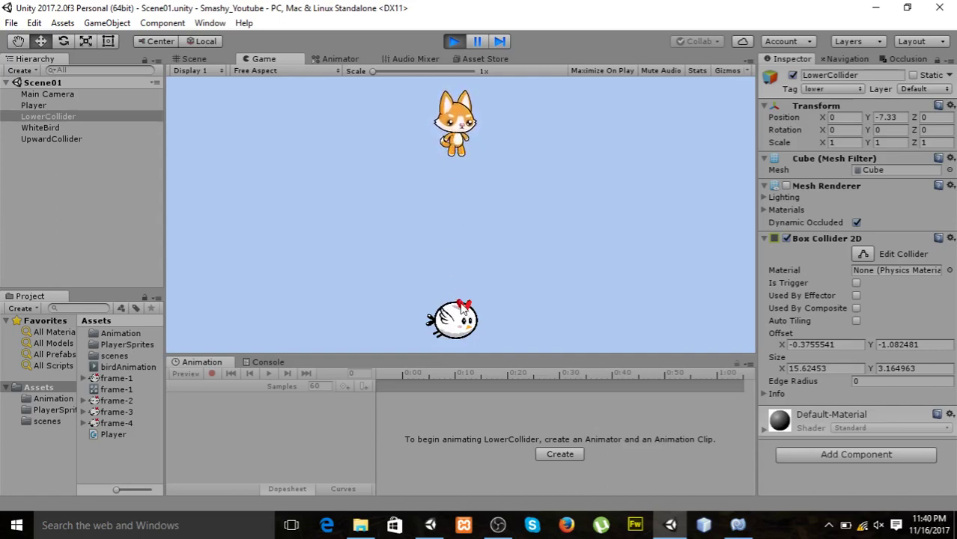
left_click(738, 526)
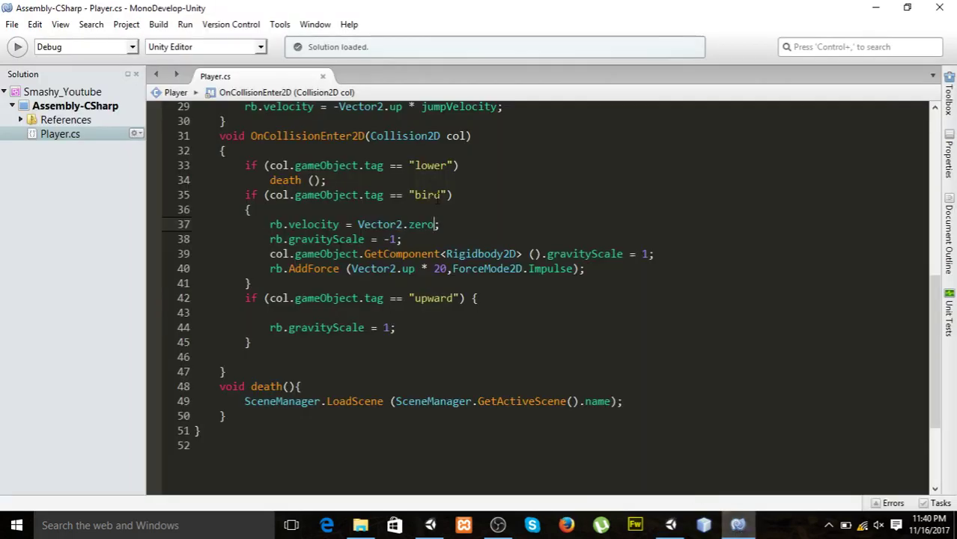
Walk through the bird block: Vector2.zero velocity reset, gravity scale flips, and 20-unit upward Impulse.
left_click(440, 216)
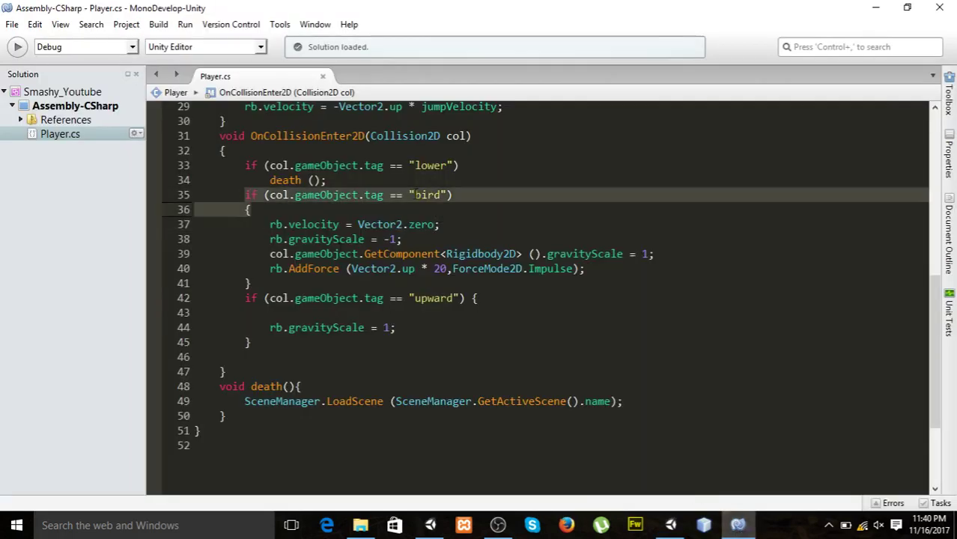
left_click_drag(265, 228, 487, 230)
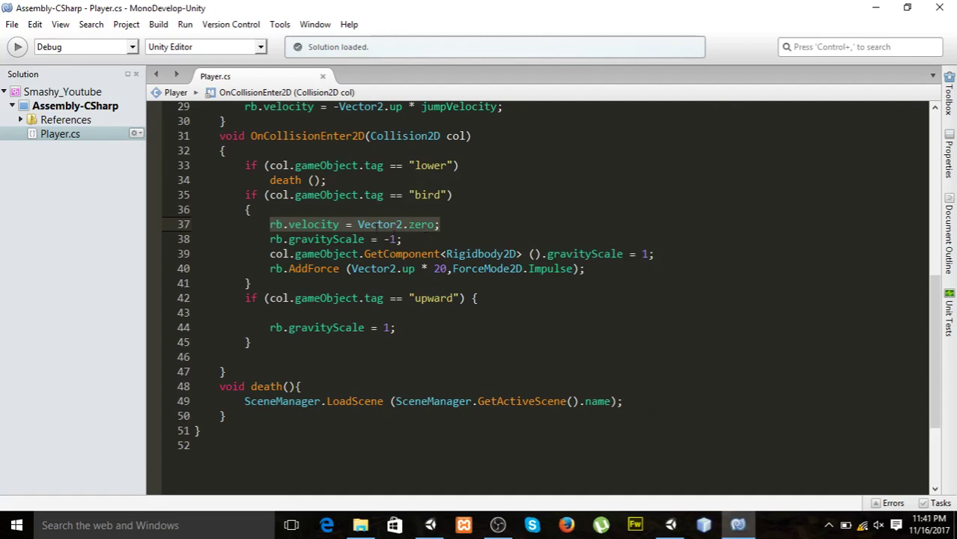
left_click_drag(265, 238, 413, 240)
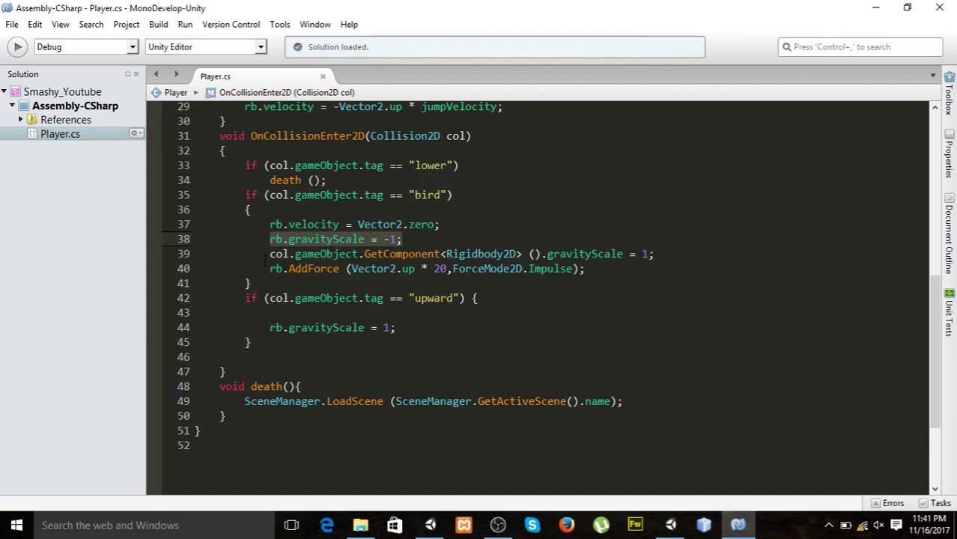
left_click_drag(270, 253, 655, 254)
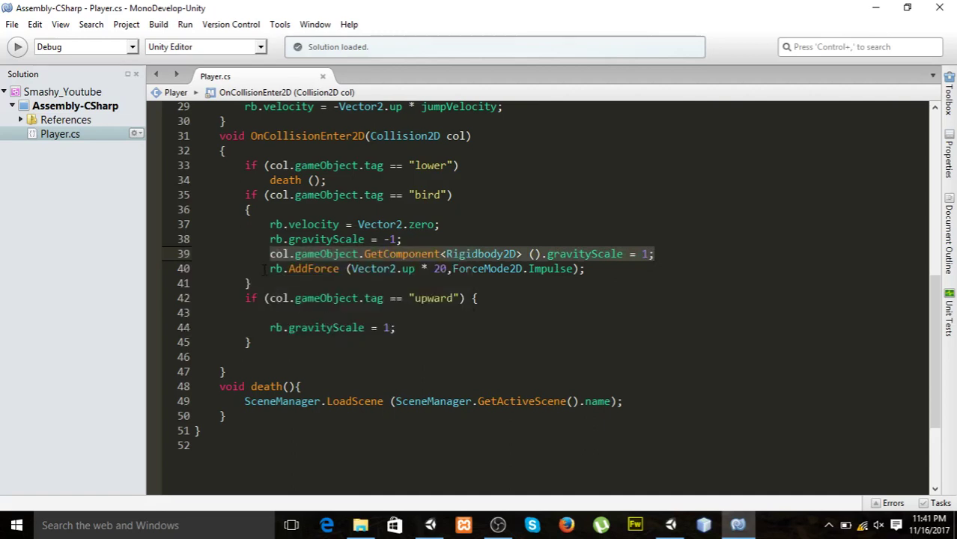
left_click_drag(270, 268, 549, 268)
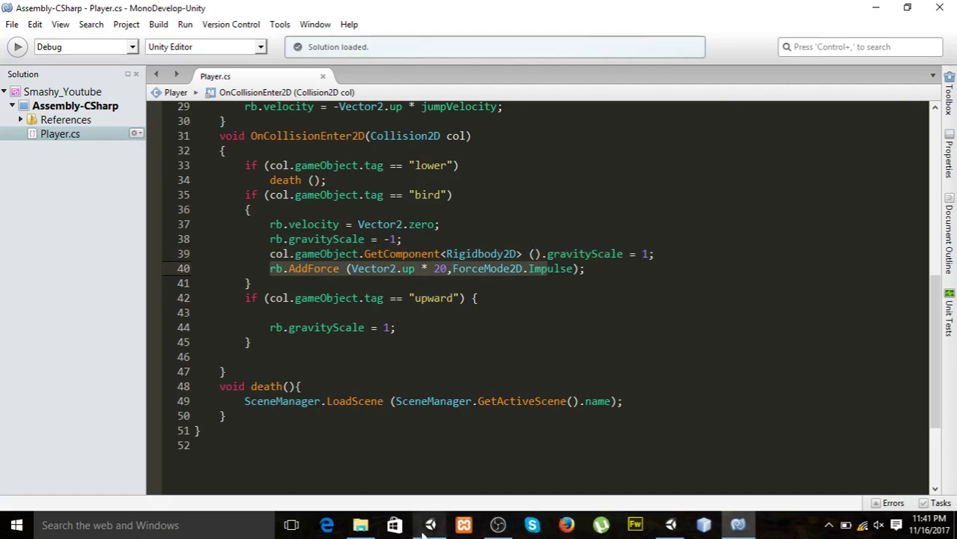
Play-test with seven fox jumps around the bird, stop the game, and return to Player.cs.
left_click(671, 520)
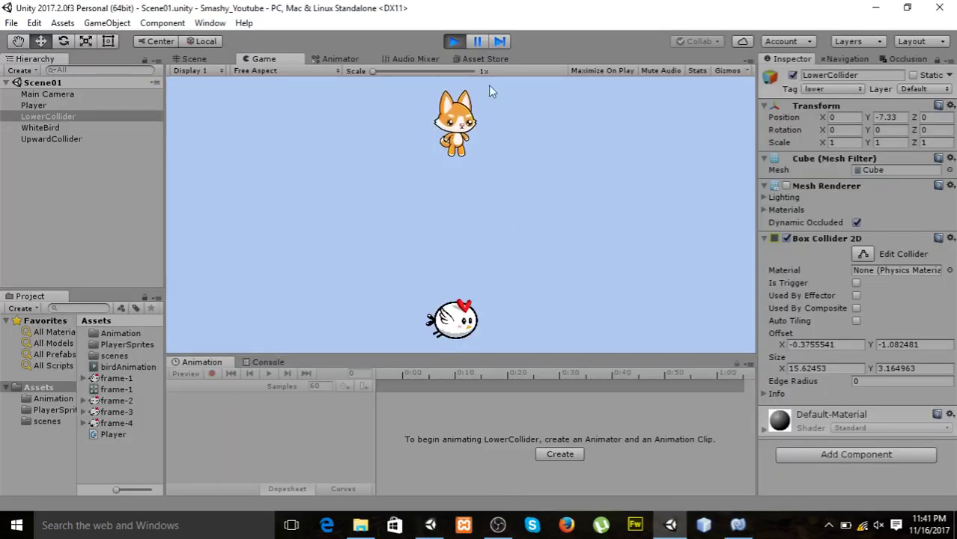
left_click(515, 239)
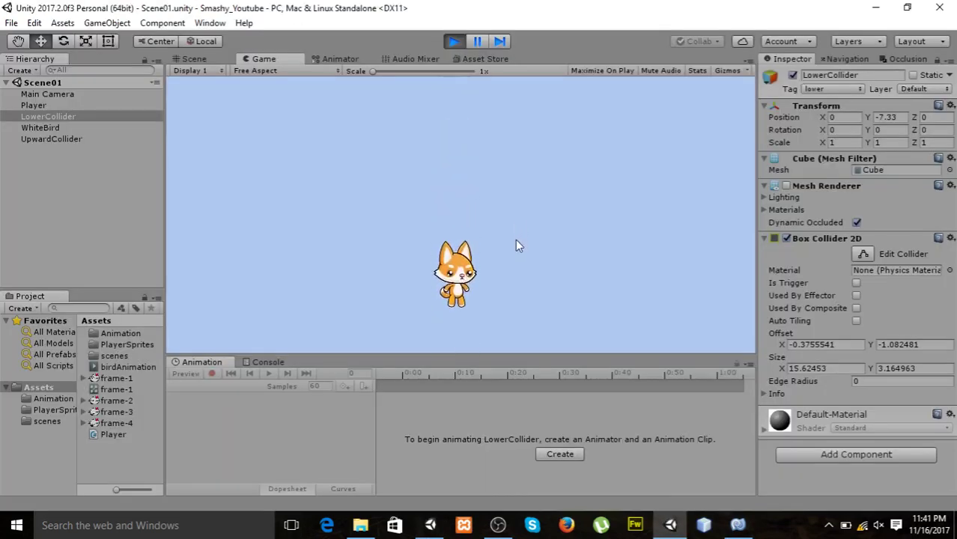
left_click(515, 246)
left_click(480, 218)
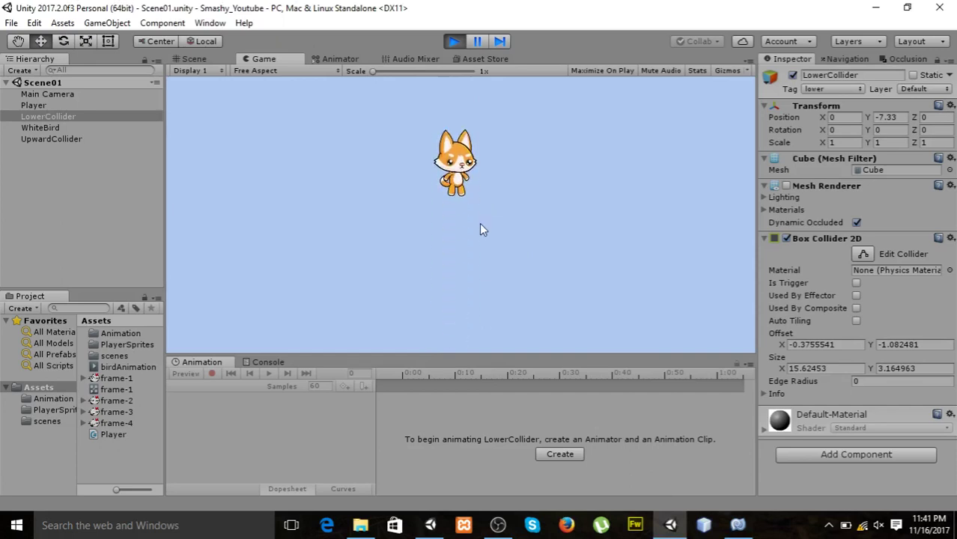
left_click(458, 327)
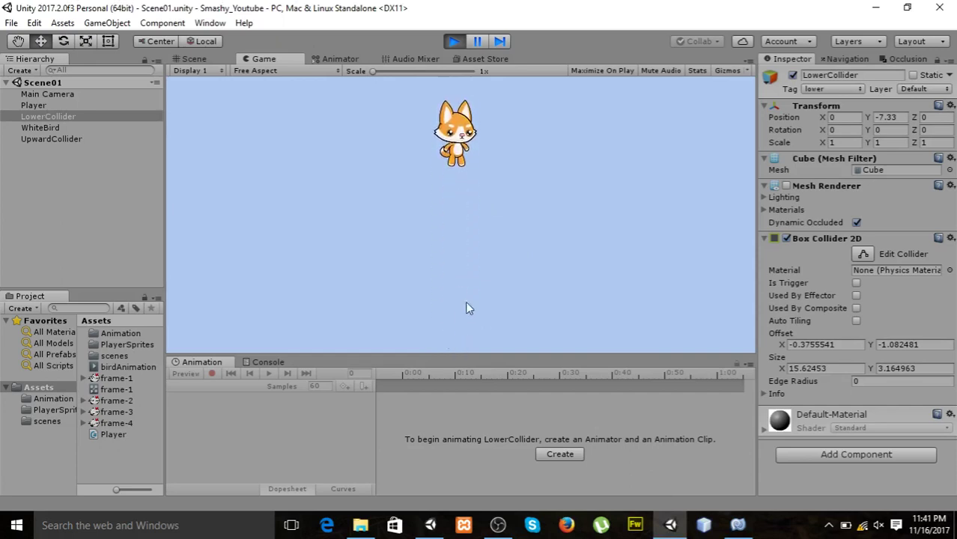
left_click(461, 349)
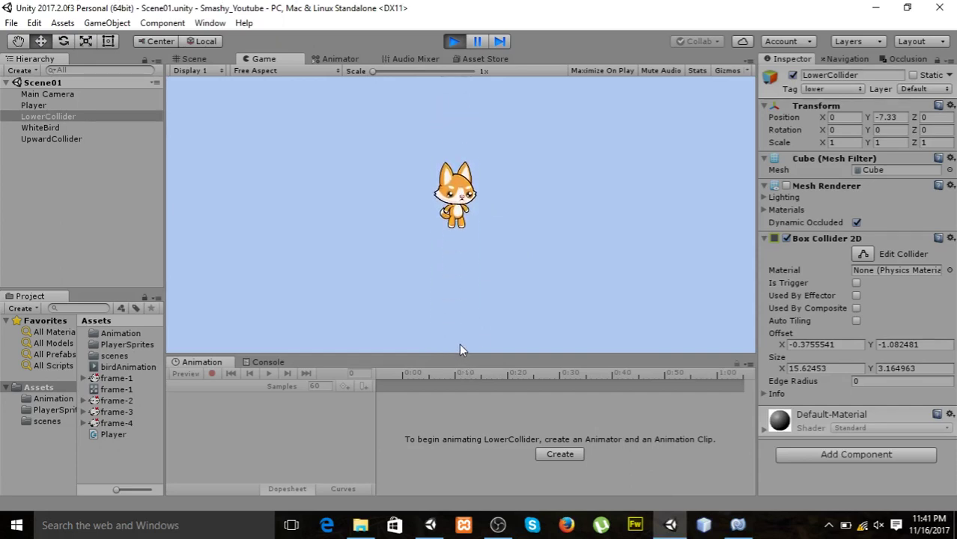
left_click(460, 349)
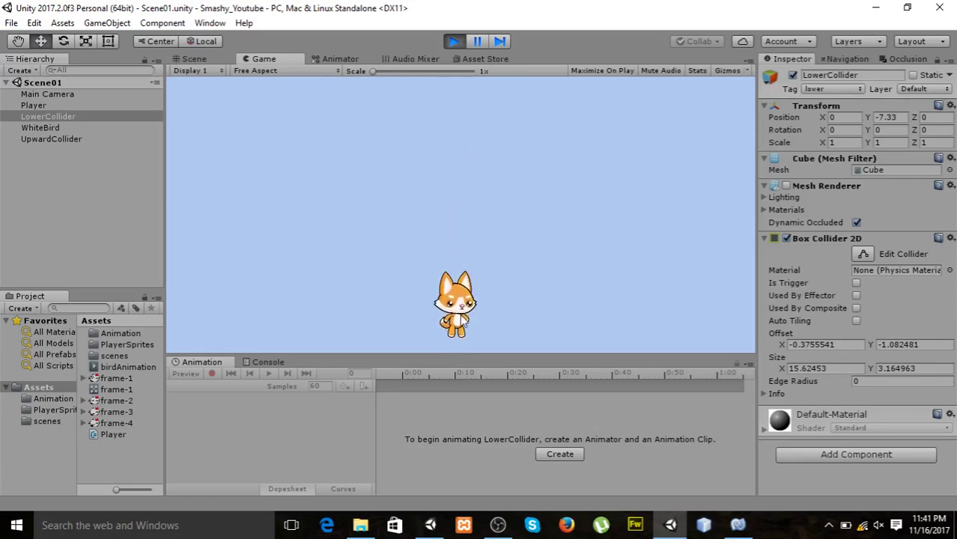
left_click(461, 326)
left_click(452, 44)
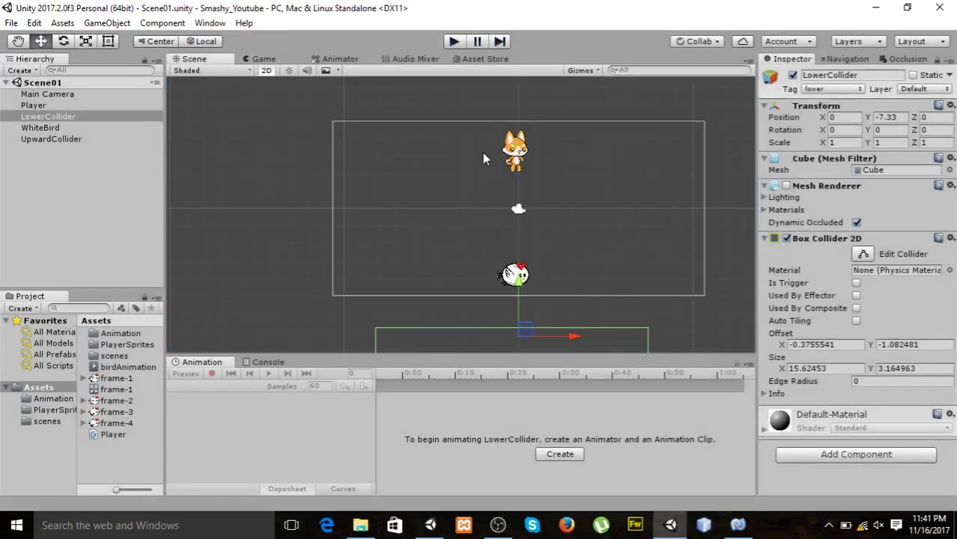
left_click(738, 525)
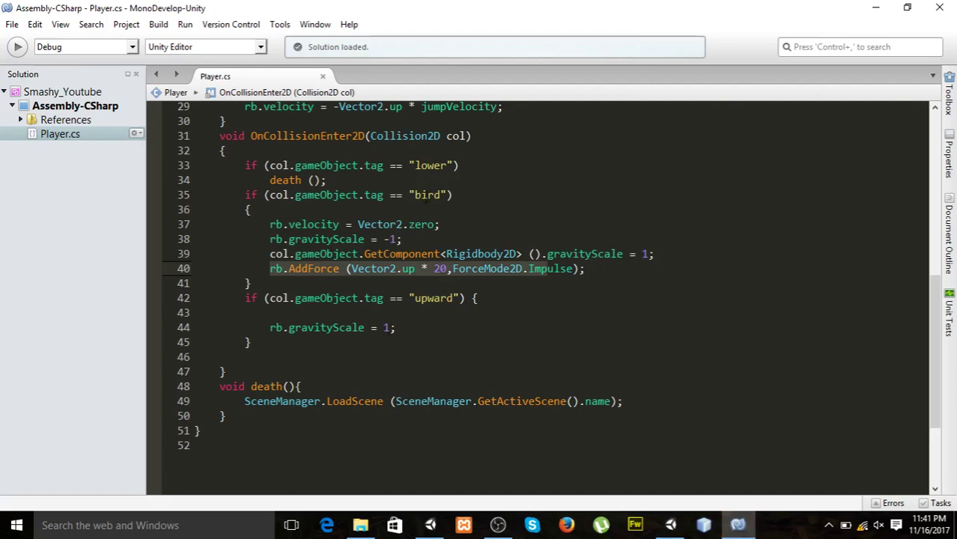
Point out the death() call on line 34 for lower-tagged collisions.
left_click(411, 180)
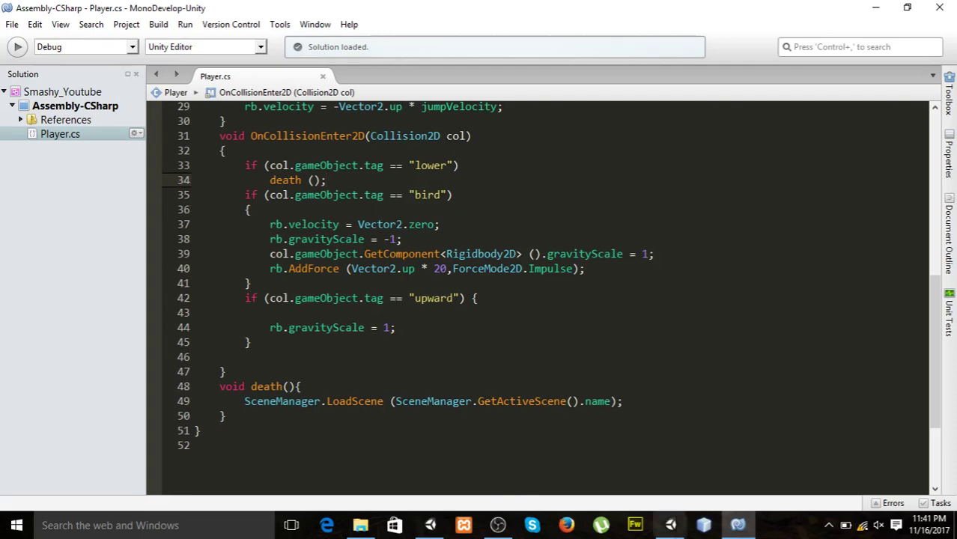
Start Play mode and dock the Game view below the Scene view.
left_click(670, 525)
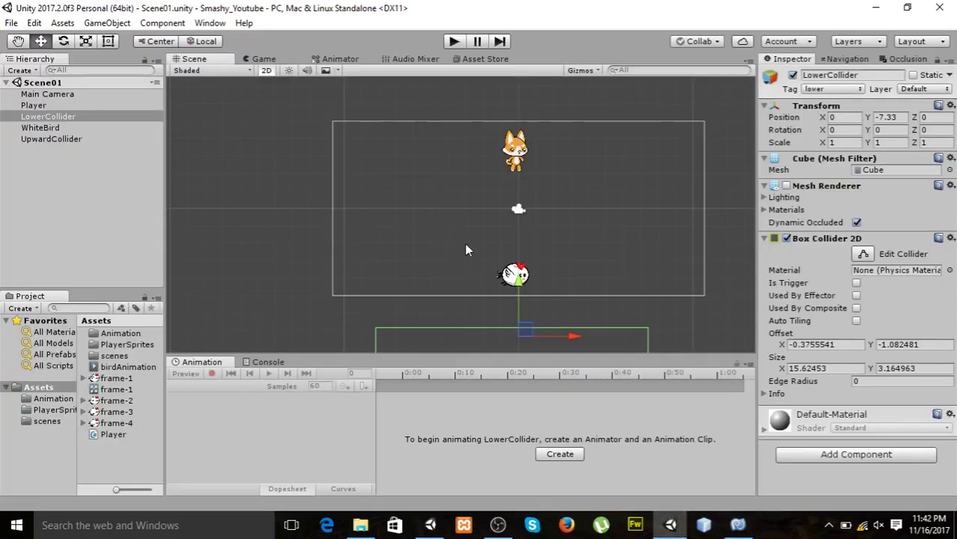
left_click(454, 41)
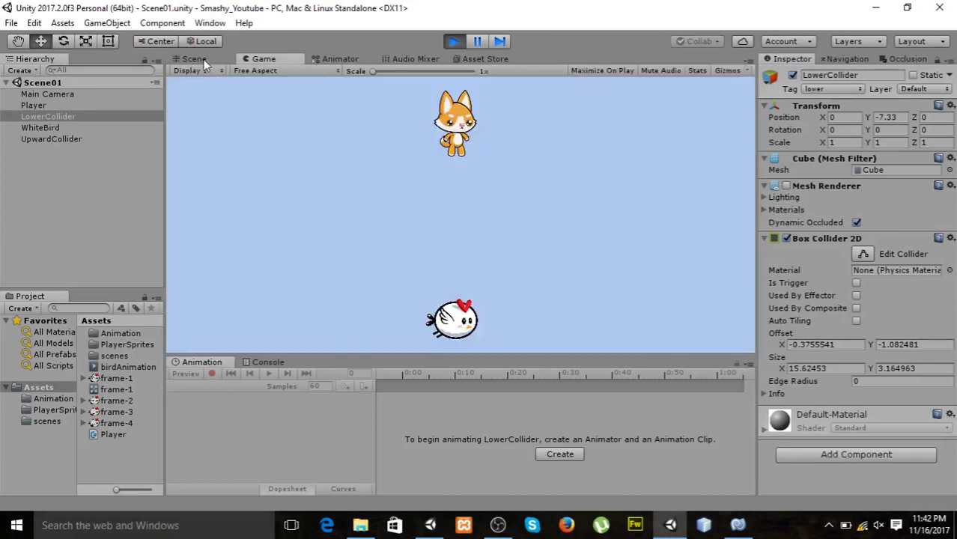
left_click(195, 59)
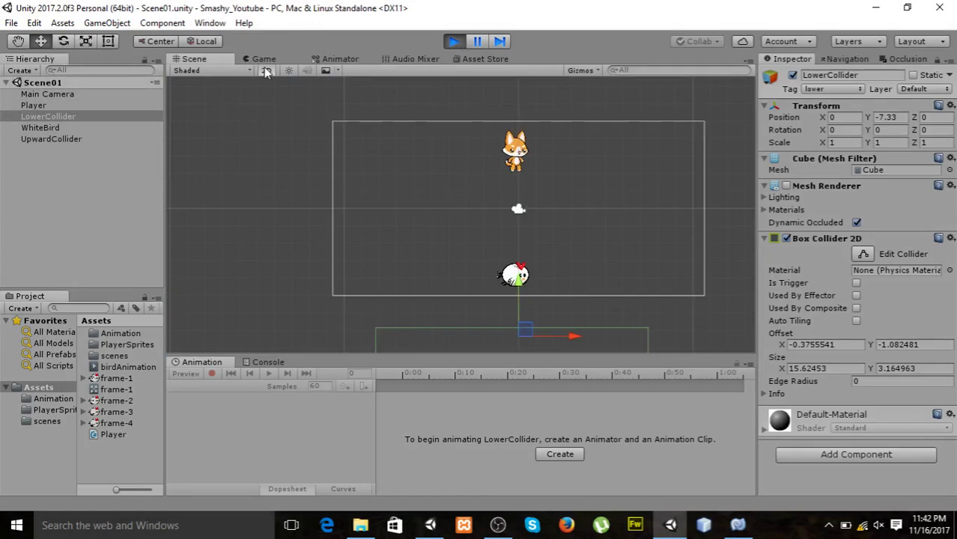
left_click_drag(268, 59, 271, 329)
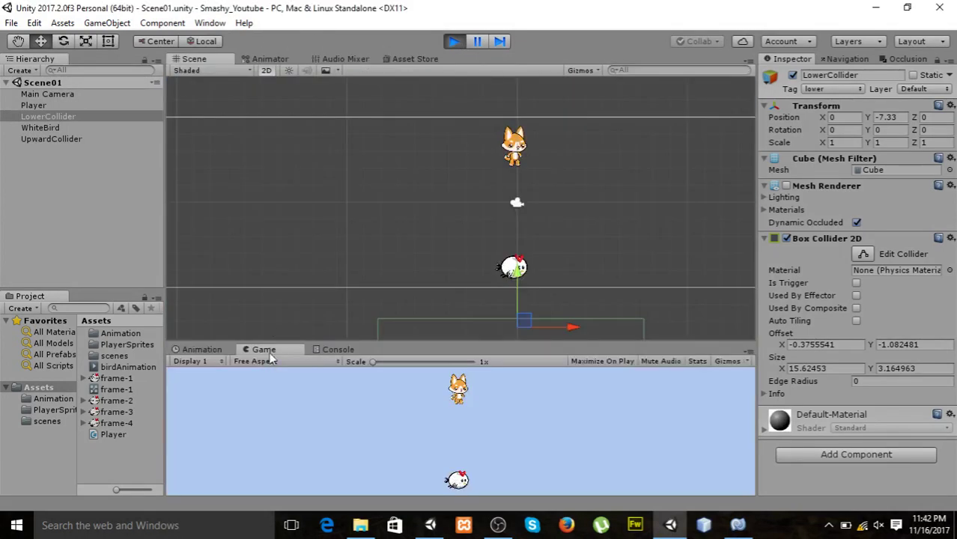
Make the fox jump three times while watching both views, then return to Player.cs.
left_click(371, 441)
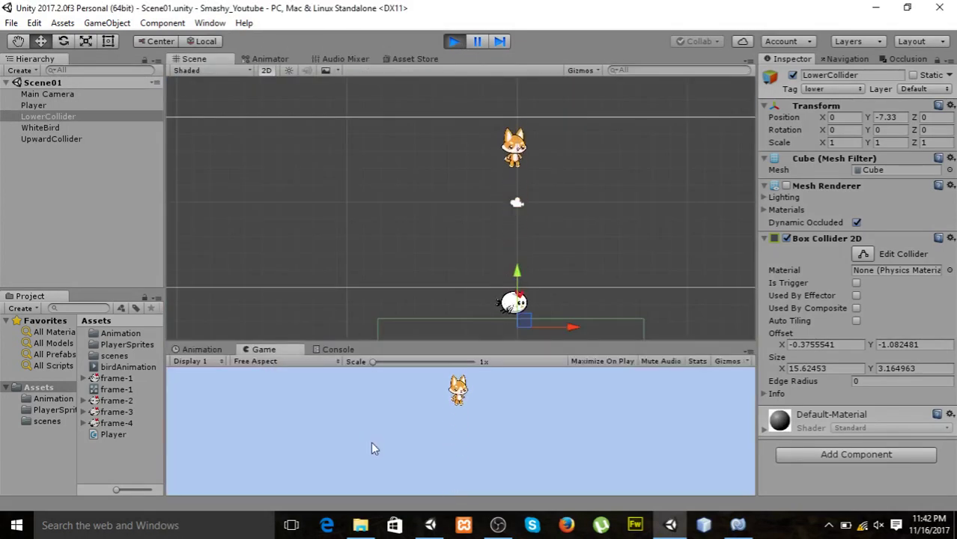
left_click(371, 446)
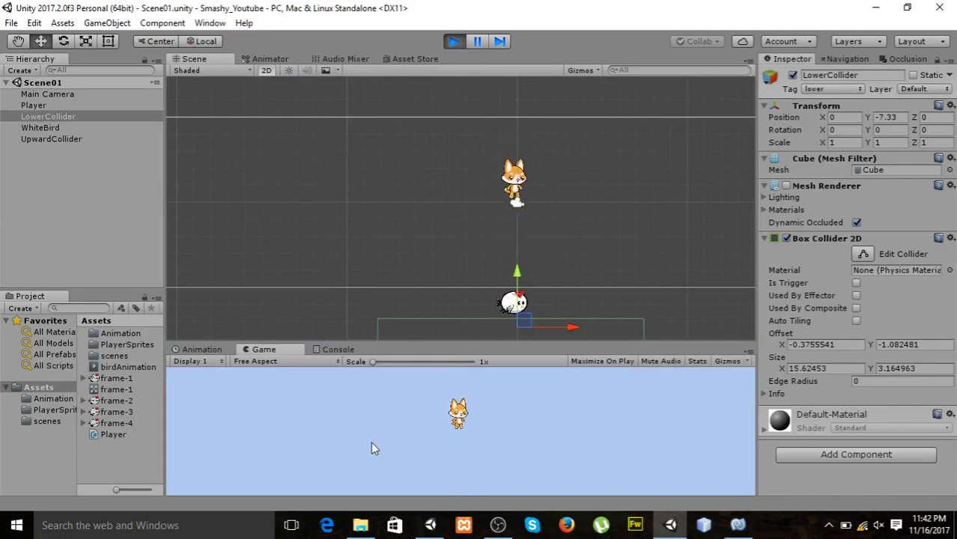
left_click(370, 427)
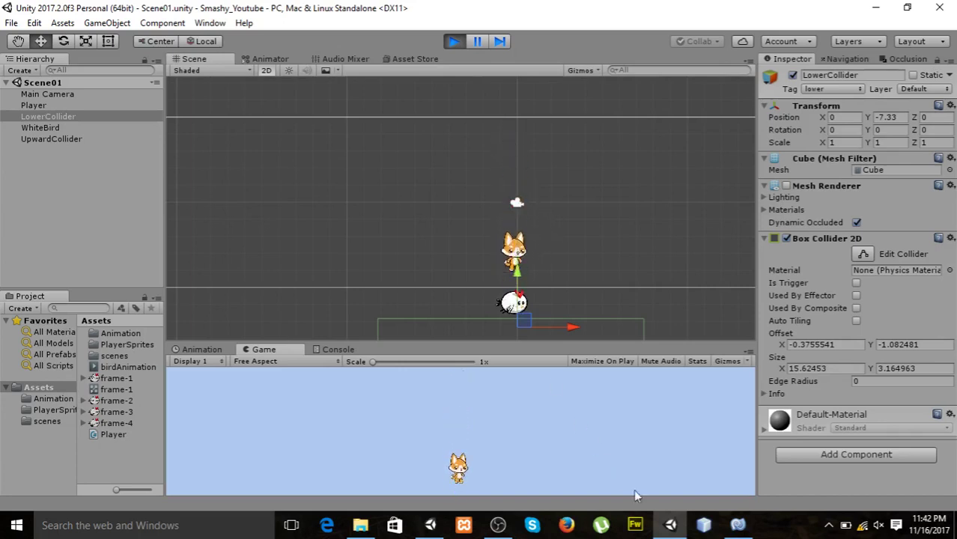
left_click(739, 525)
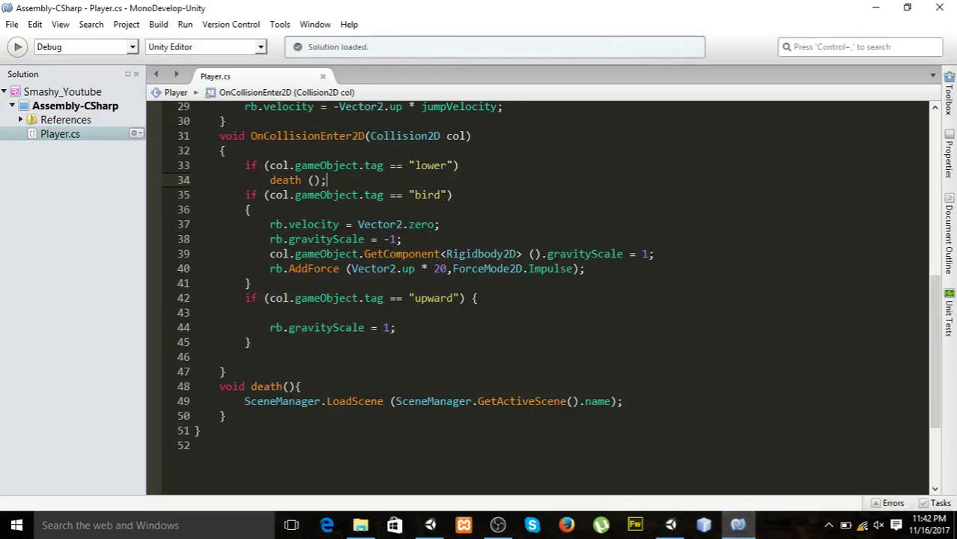
Highlight the line 40 rb.AddForce bounce, then stop Play mode back in Unity.
left_click_drag(266, 268, 575, 278)
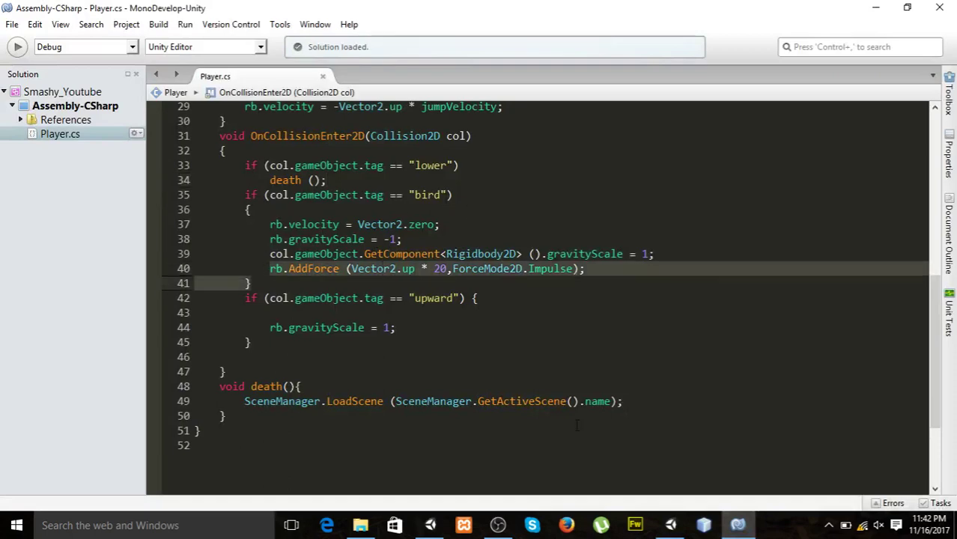
left_click(671, 526)
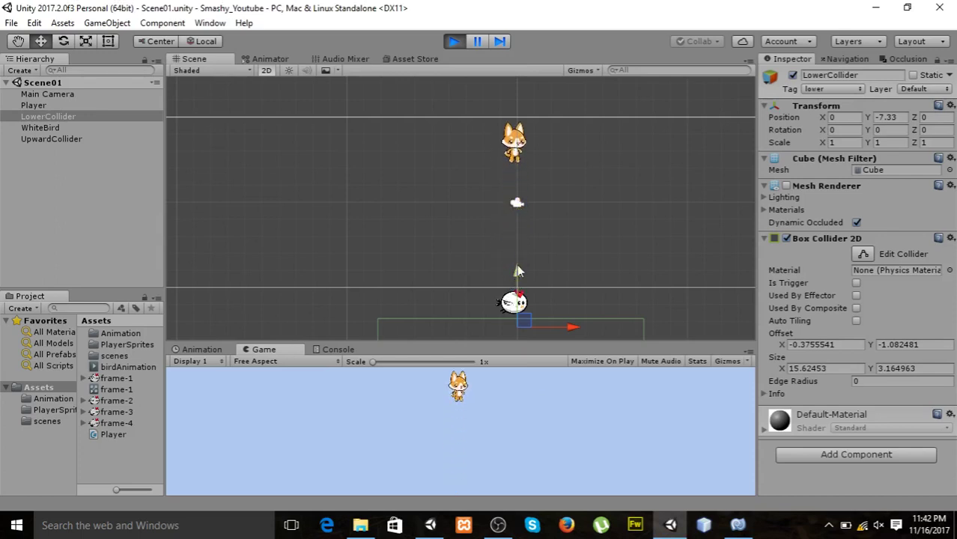
left_click(453, 42)
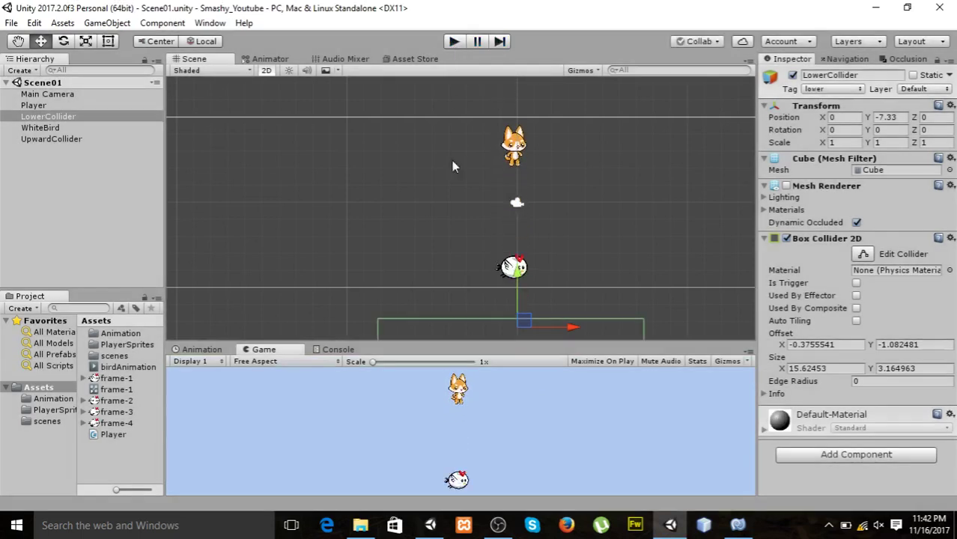
left_click(56, 165)
Select the LowerCollider object and attach a new C# script named LowerCollider.
left_click(48, 117)
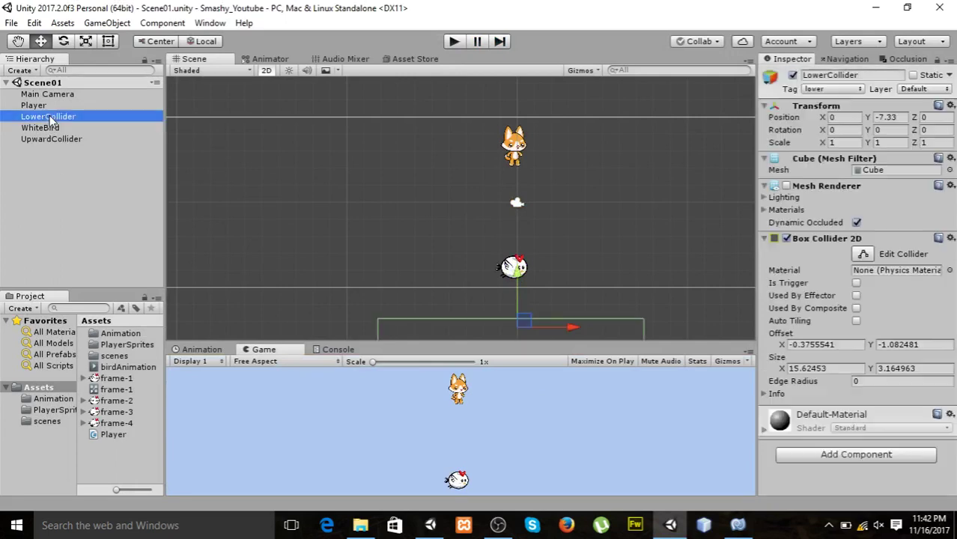
left_click(826, 455)
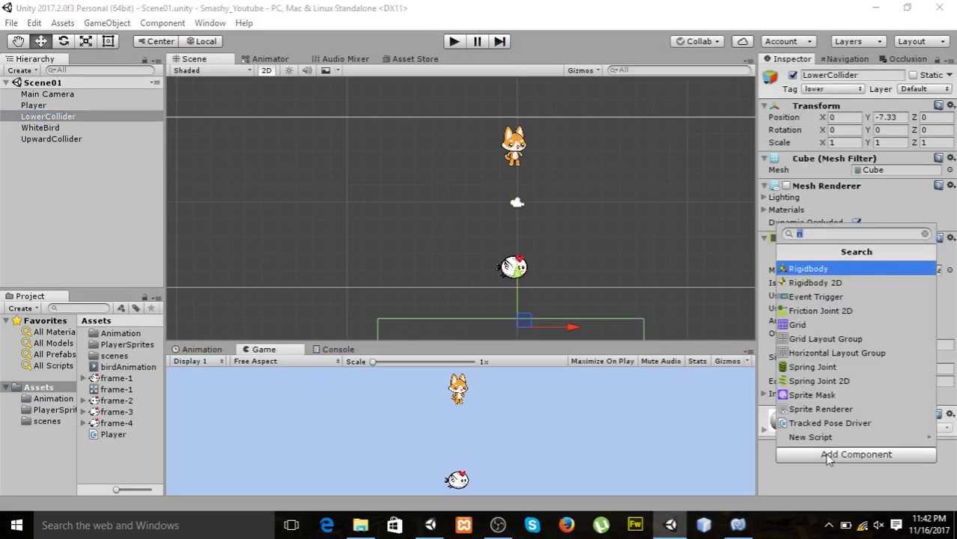
left_click(829, 438)
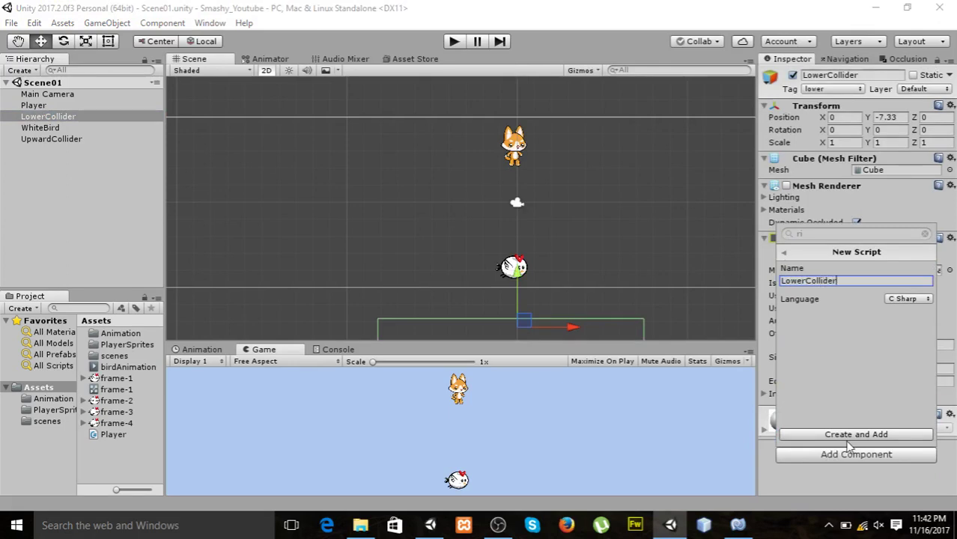
left_click(845, 440)
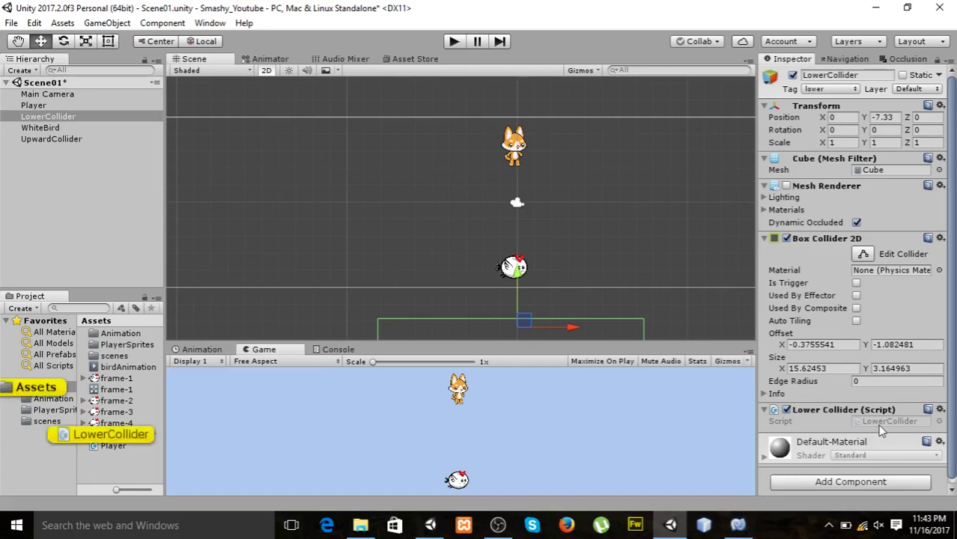
In LowerCollider.cs, replace the Update method with an empty OnCollisionEnter2D(Collision2D col) method.
left_click(739, 525)
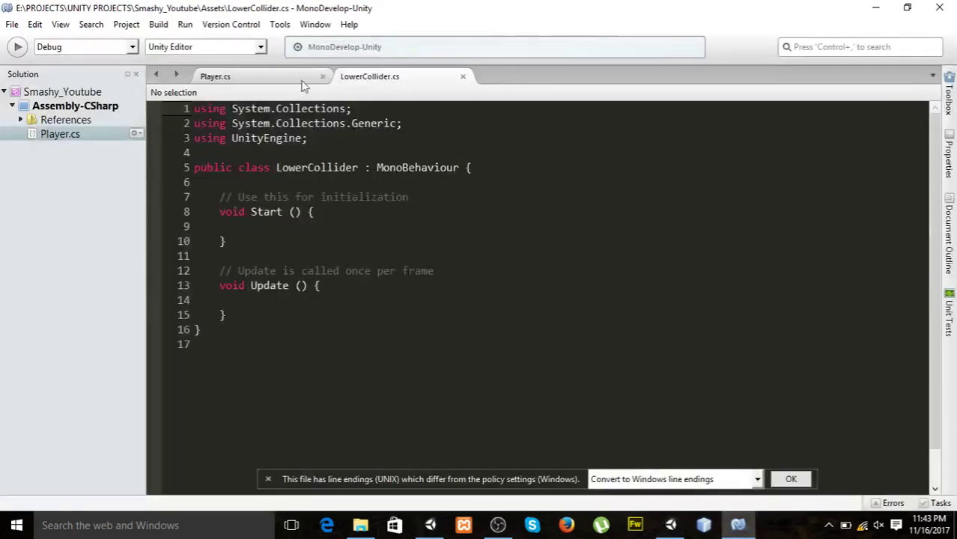
left_click_drag(219, 271, 239, 318)
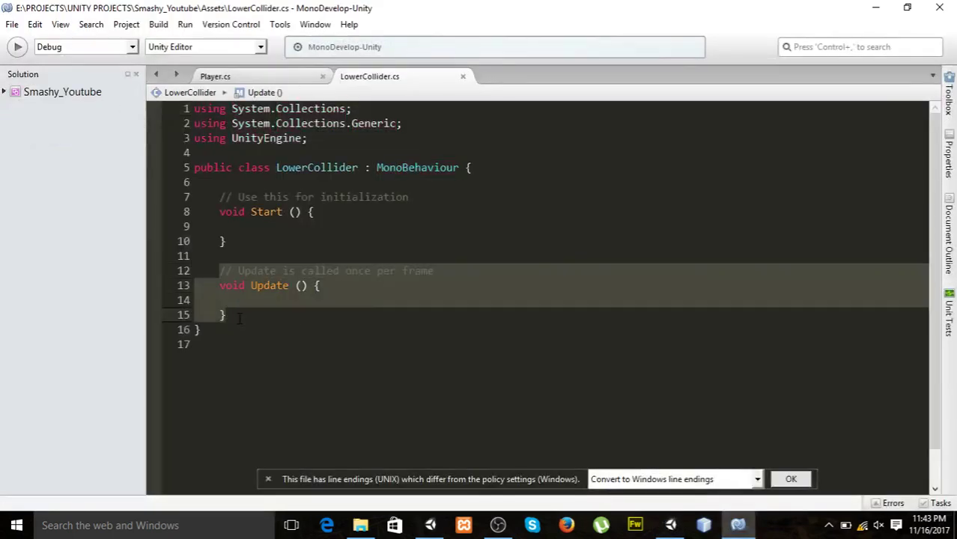
key("Delete")
type("void On")
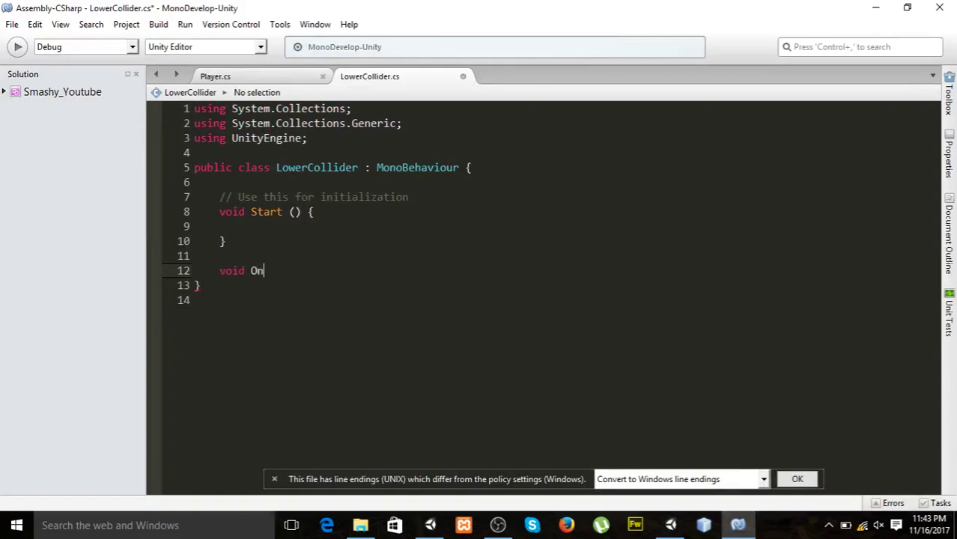
type("CollisionEnter")
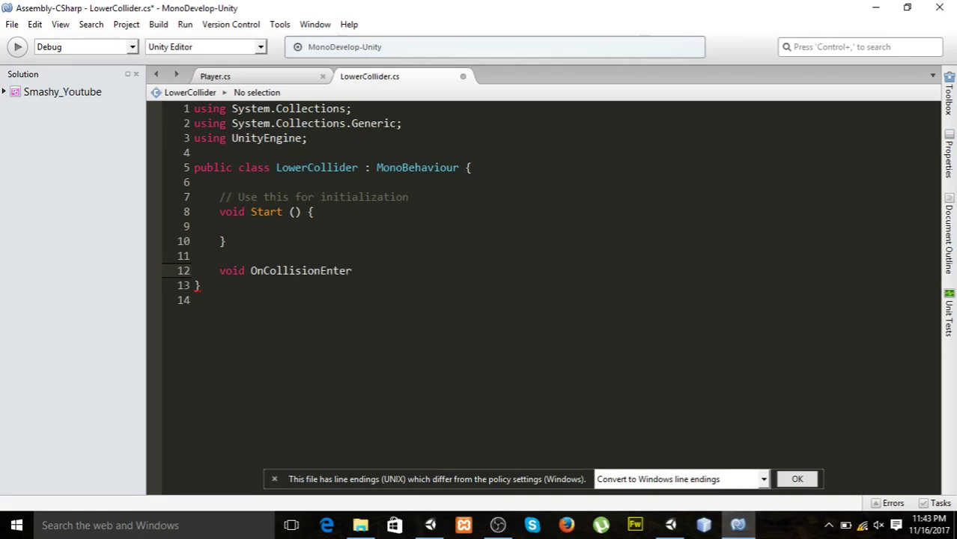
type("2D(Col")
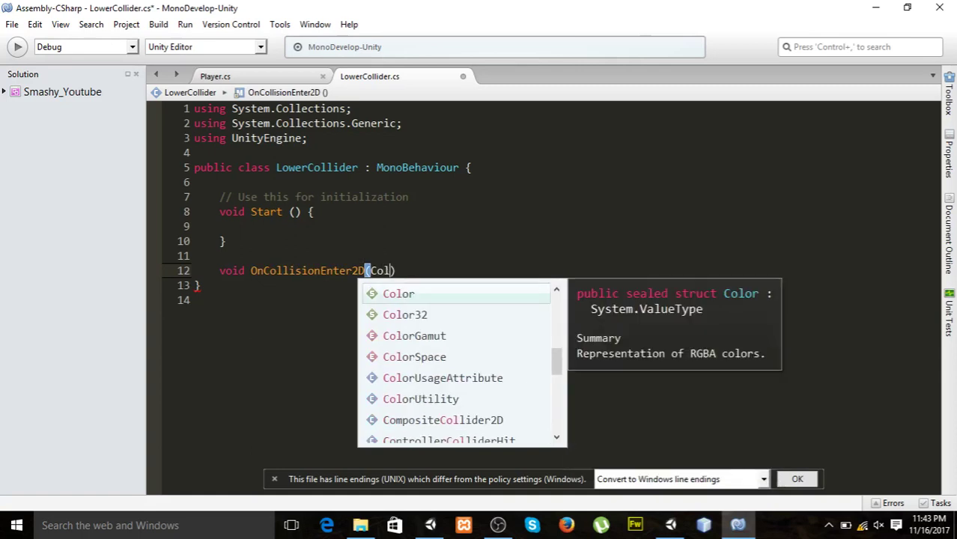
type("lisio")
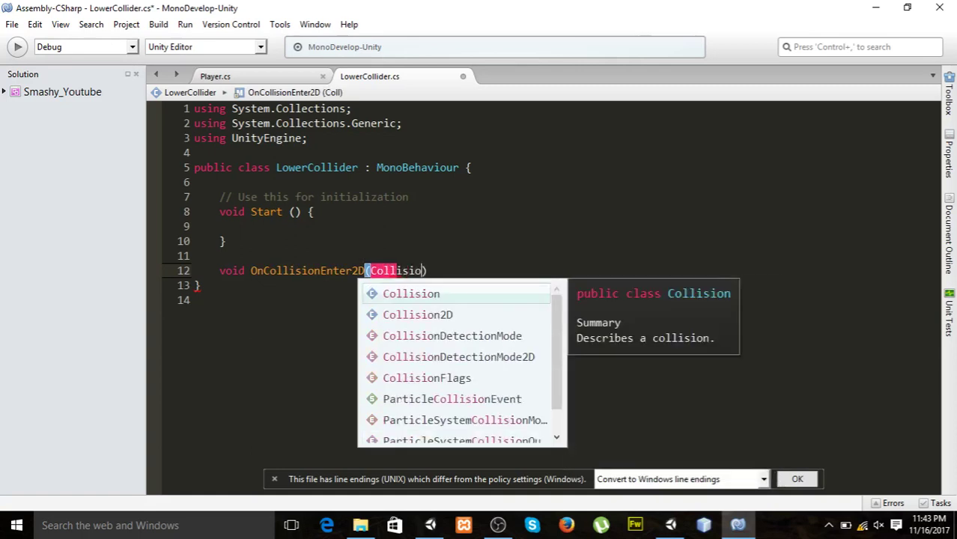
key("Down")
key("Return")
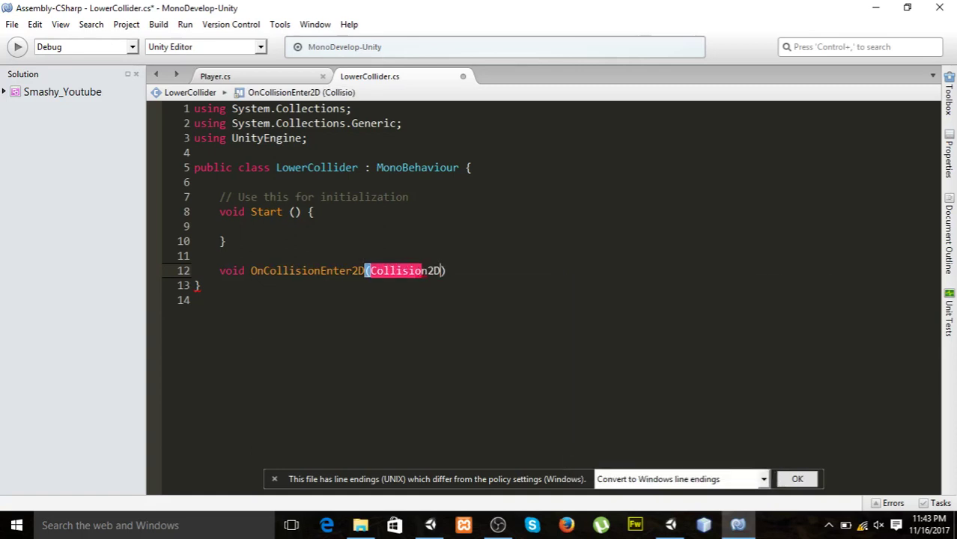
type("col){")
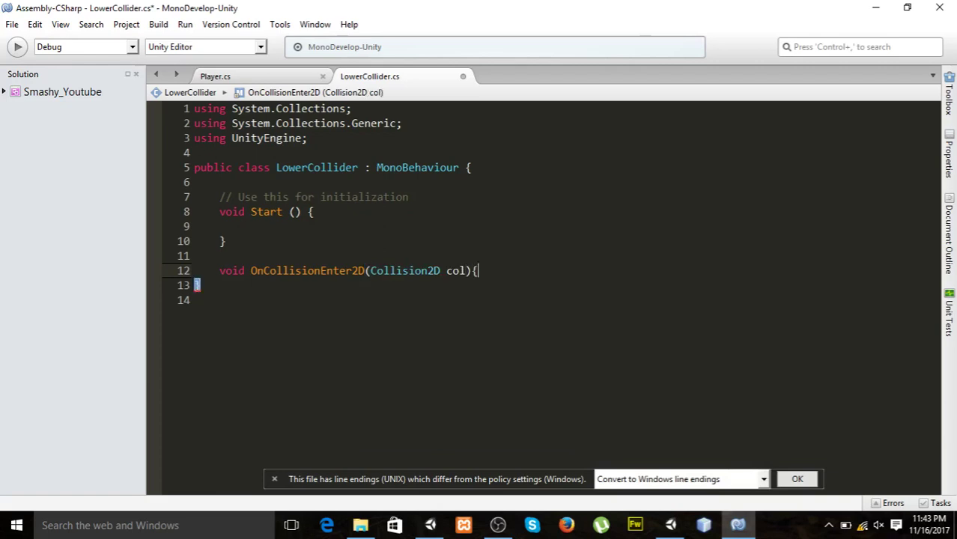
key("Return")
type("}")
key("Return")
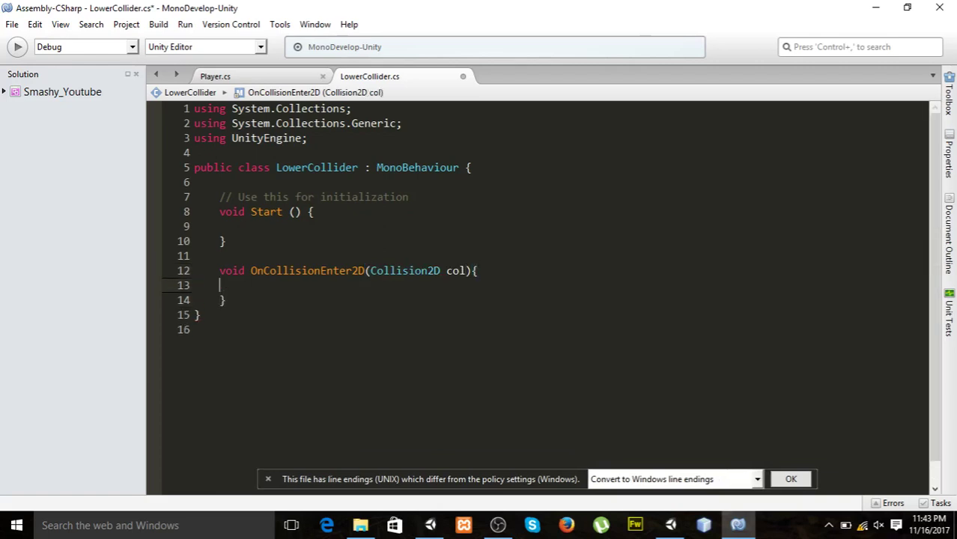
Inside it, destroy col.gameObject when its tag is "bird", and save the script.
type("if(")
type("col")
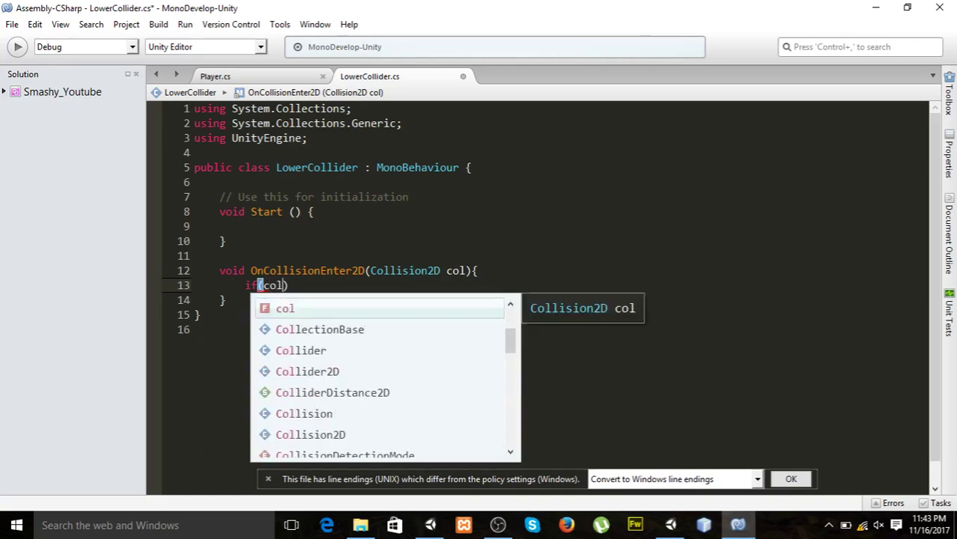
type(".ga")
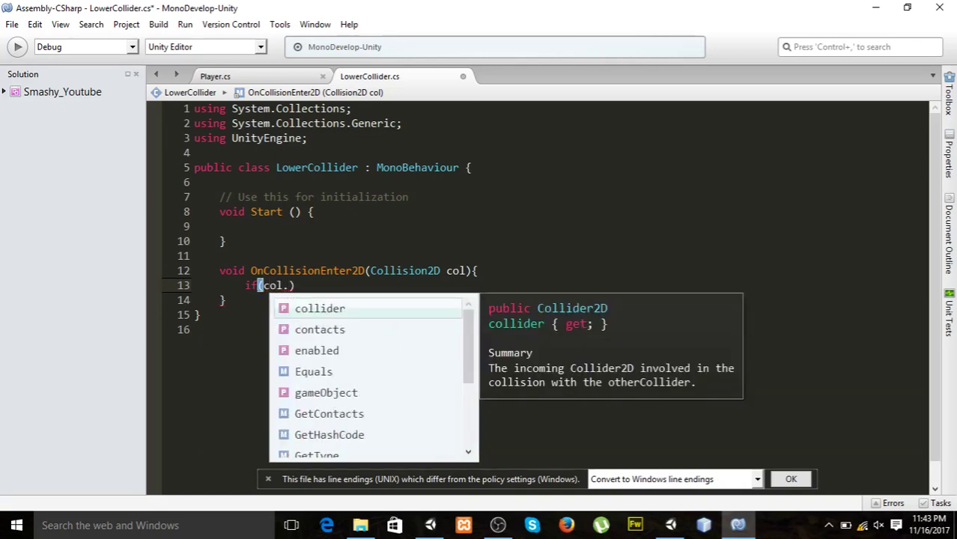
type("m")
key("Return")
type(".tag")
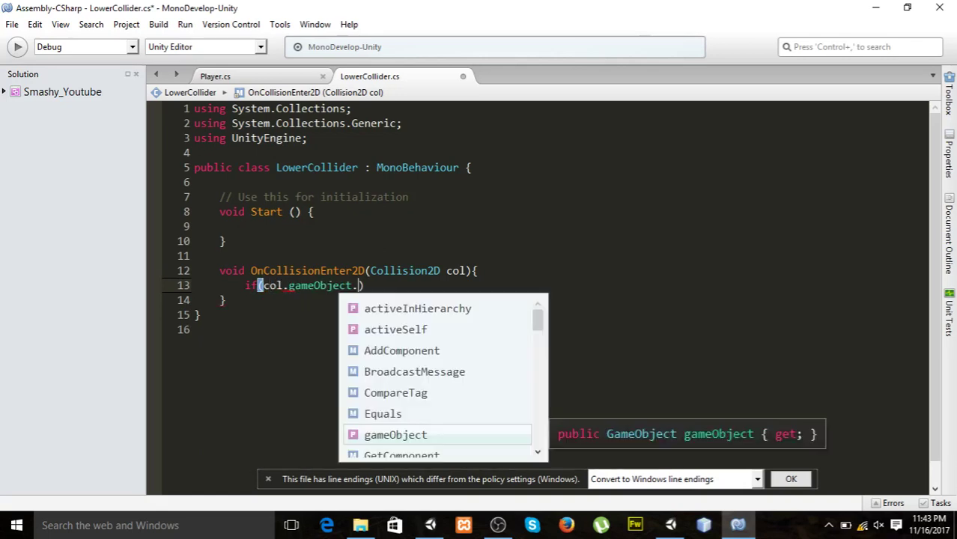
type(" == \"")
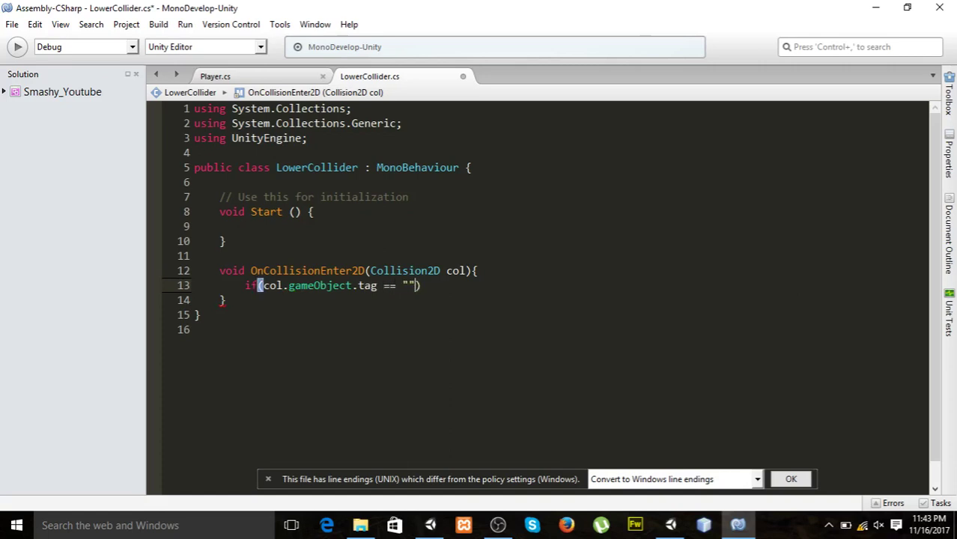
type("bird\")")
key("Return")
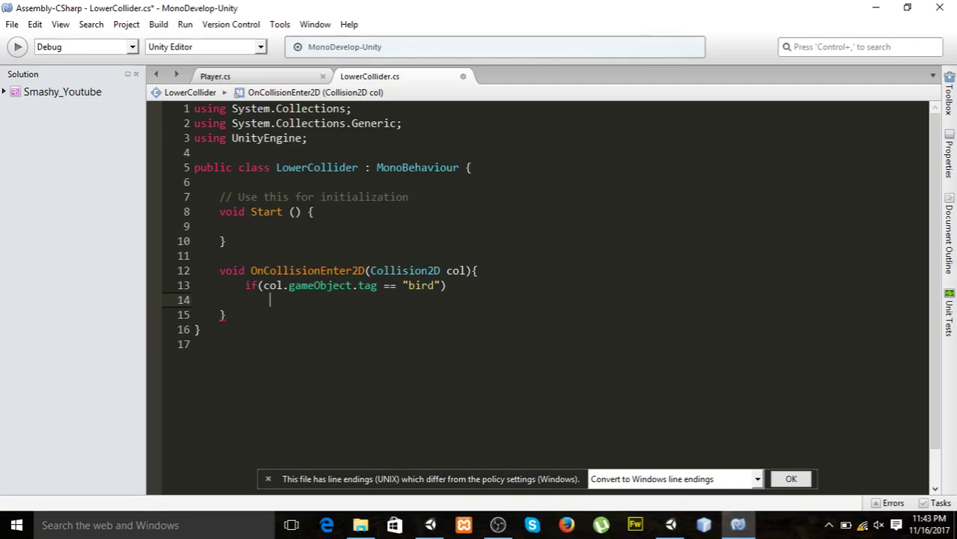
type("Destr")
key("Return")
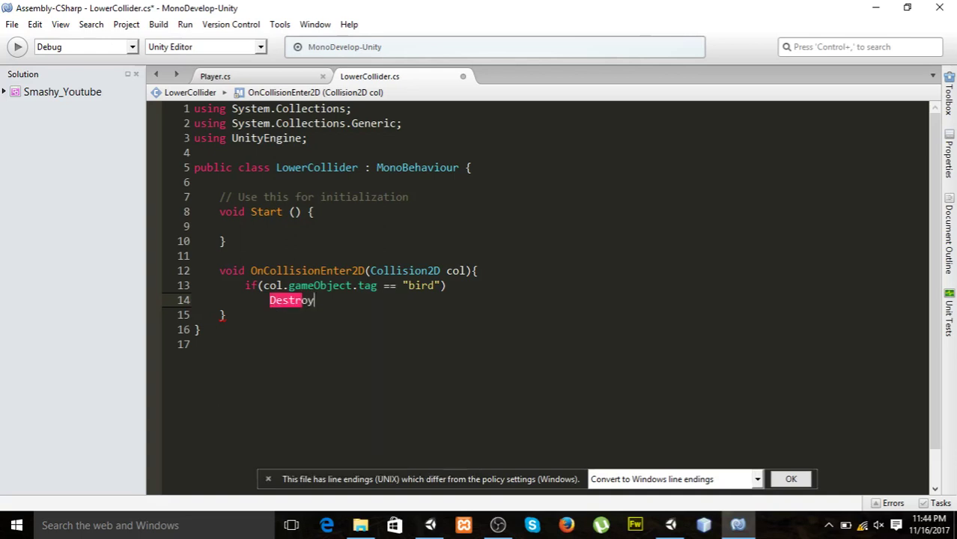
type("(col")
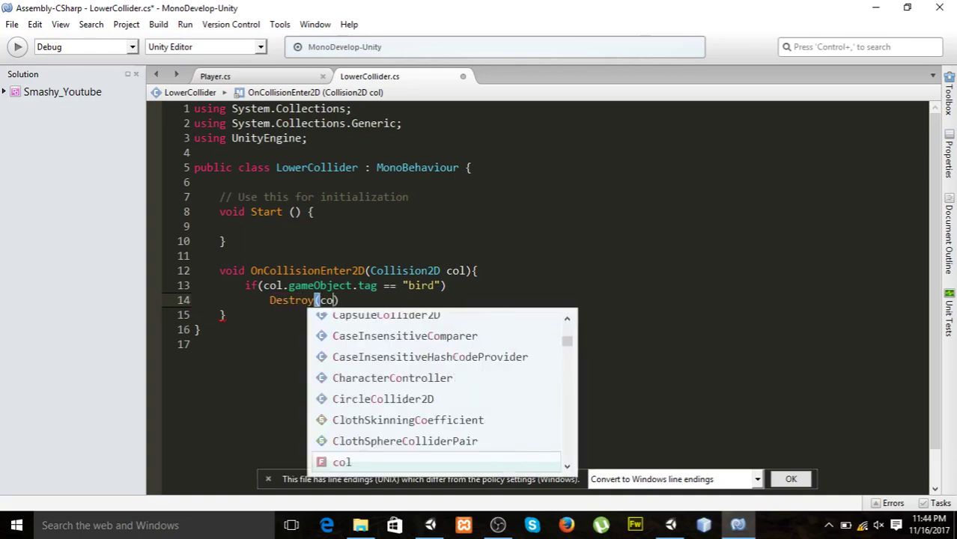
type(".gam")
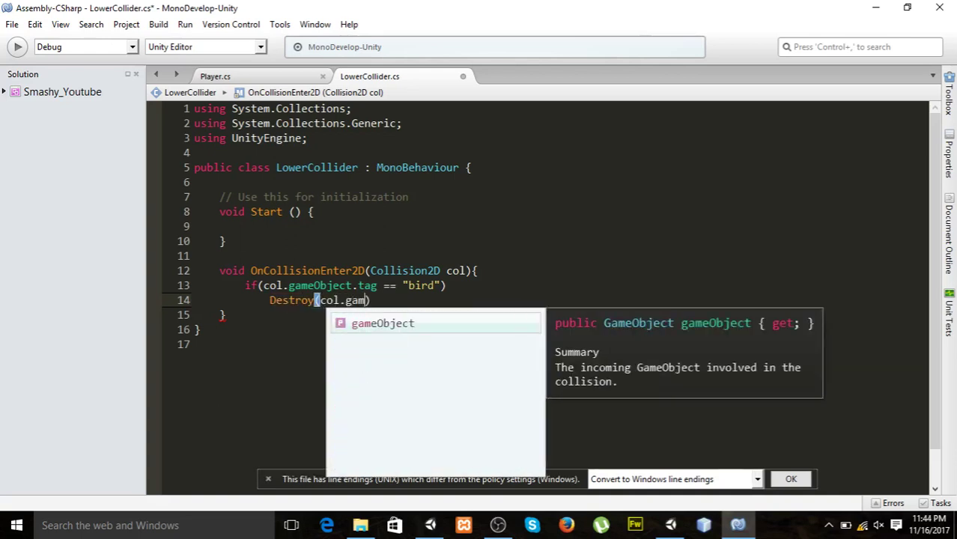
key("Return")
key("Right")
type(";")
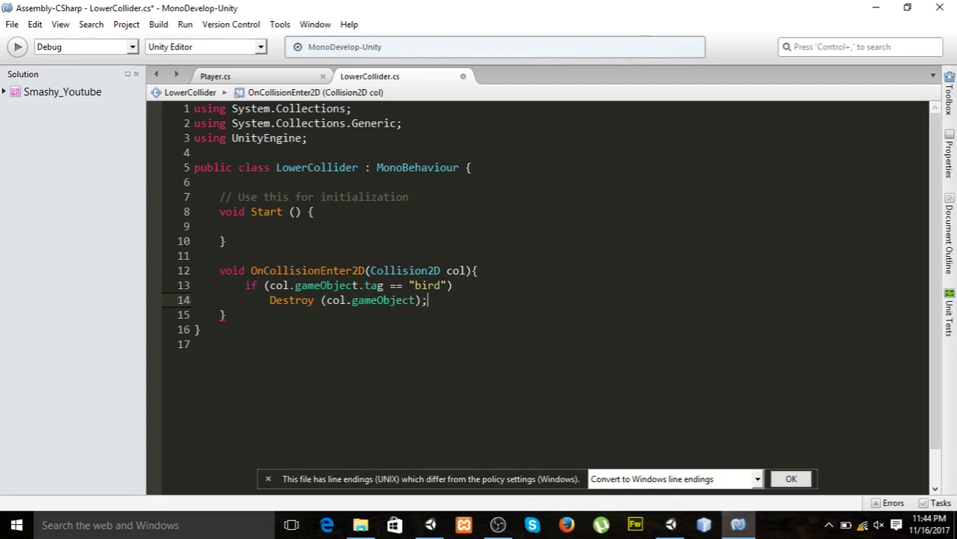
key("ctrl+s")
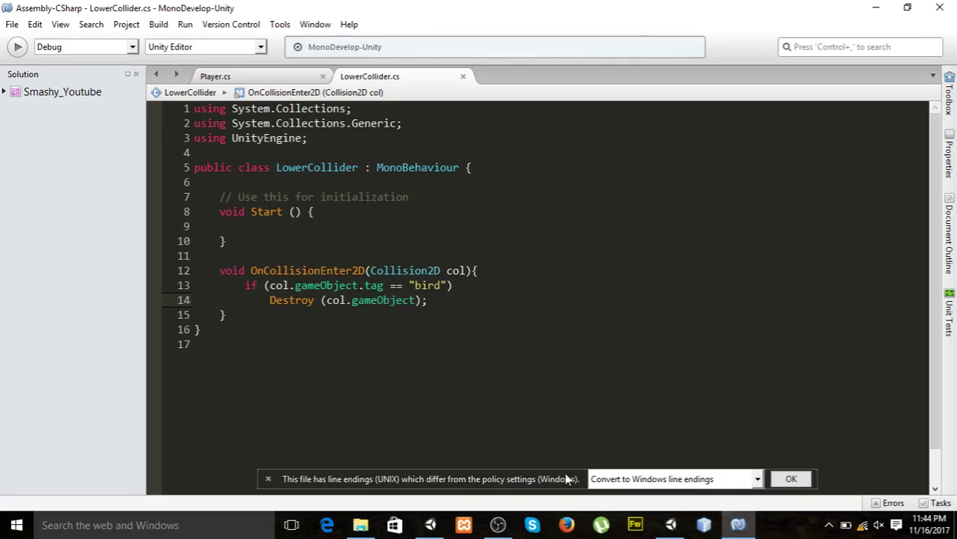
Run the scene and drop the cat toward the bird several times to watch the LowerCollider destroy it.
left_click(670, 525)
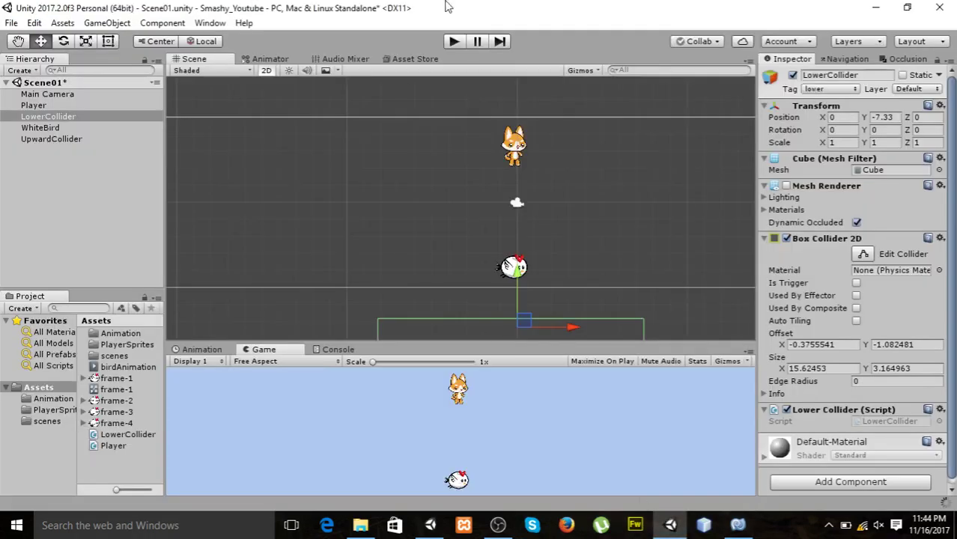
left_click(454, 42)
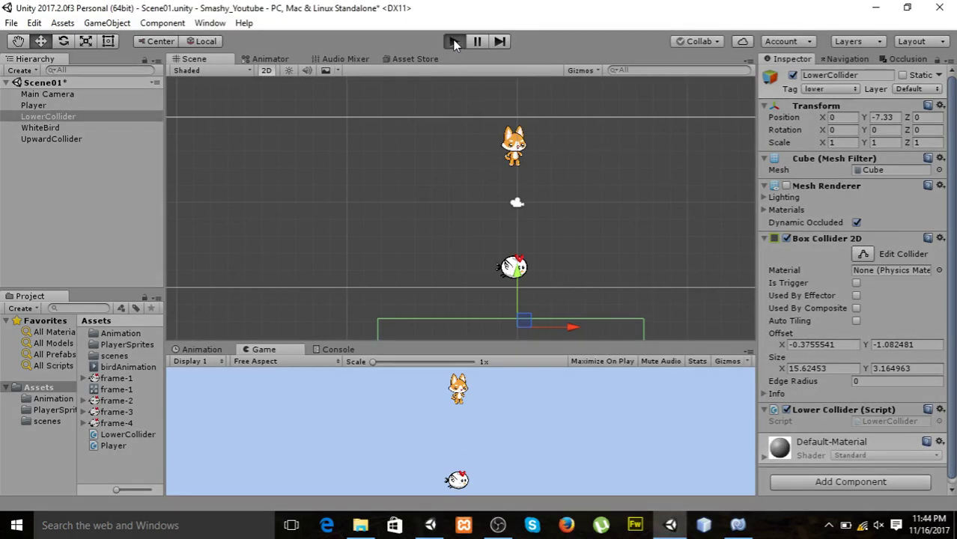
left_click(541, 424)
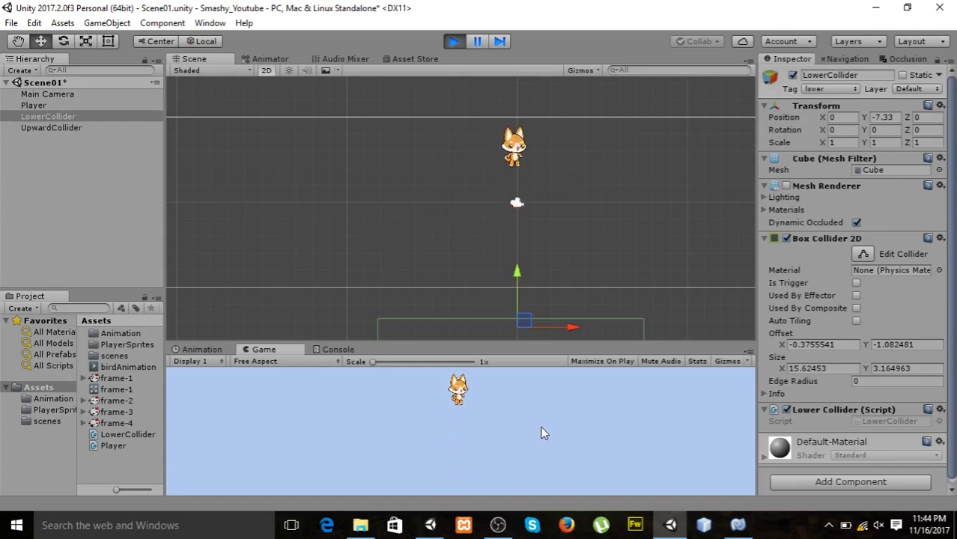
left_click(541, 428)
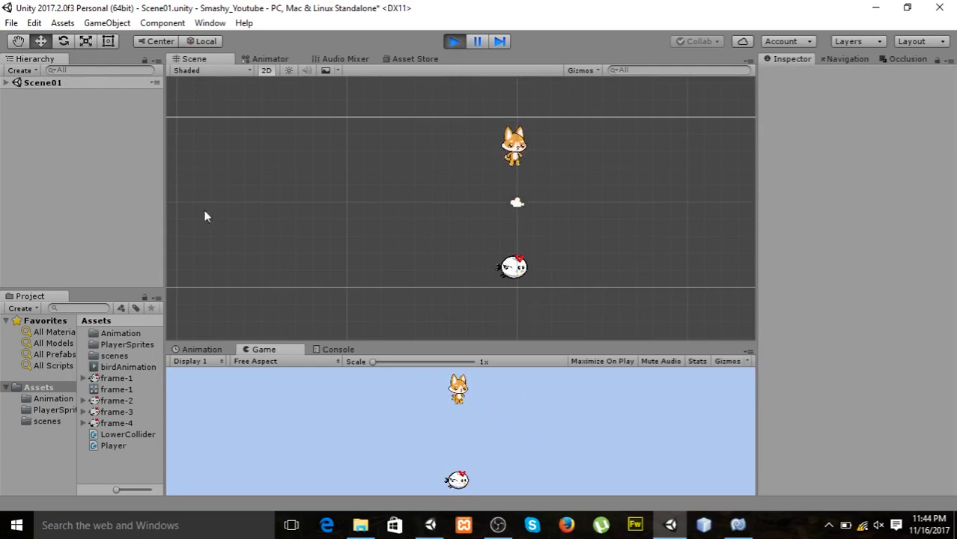
left_click(565, 436)
left_click(565, 437)
Stop the play-test and bring up the Player.cs script in MonoDevelop.
left_click(453, 42)
left_click(738, 525)
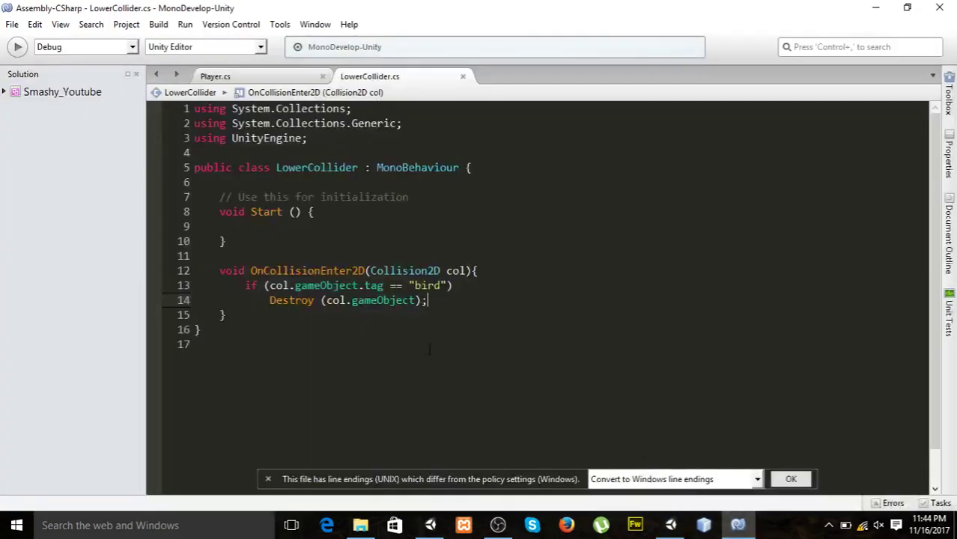
left_click(278, 79)
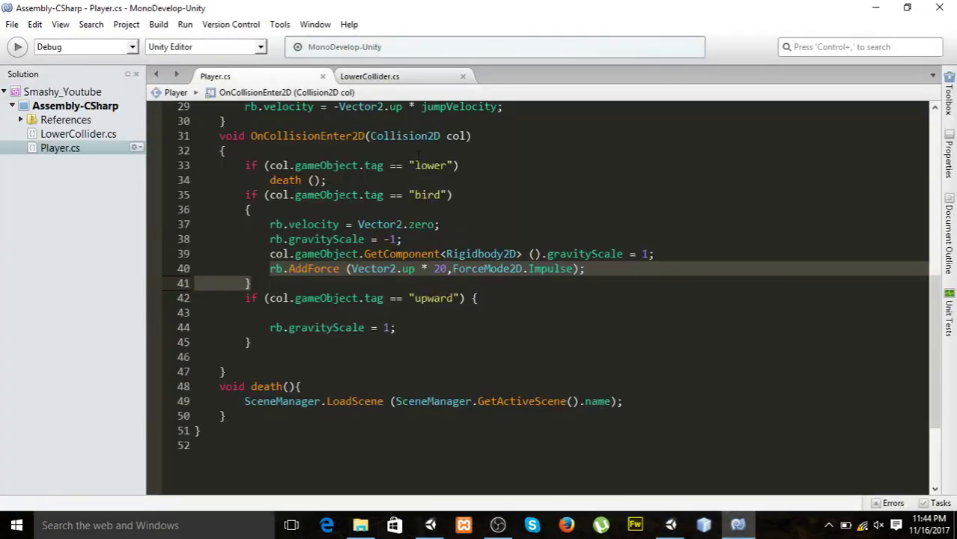
Highlight the death() call on line 34 and the SceneManager.LoadScene statement on line 49.
left_click(468, 165)
left_click_drag(269, 179, 326, 180)
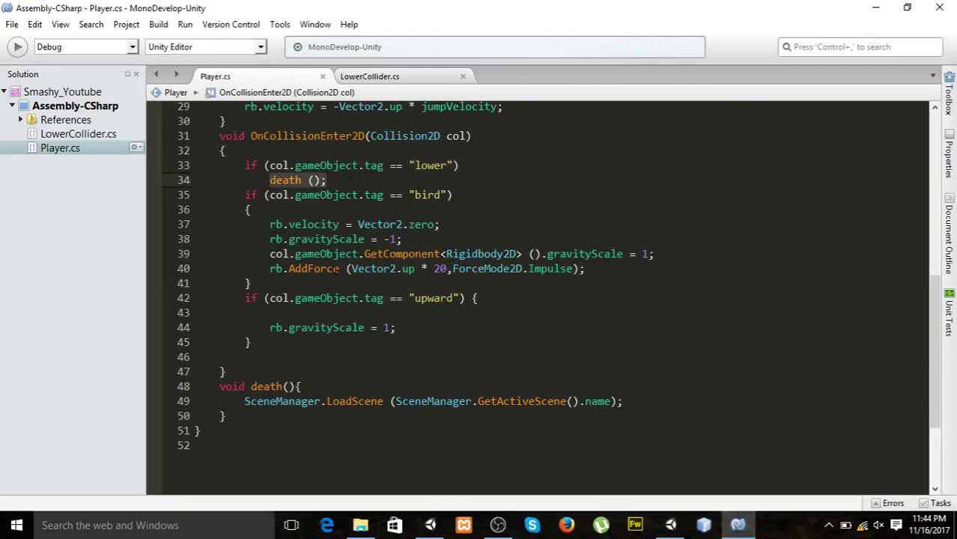
left_click(244, 401)
left_click_drag(244, 401, 670, 399)
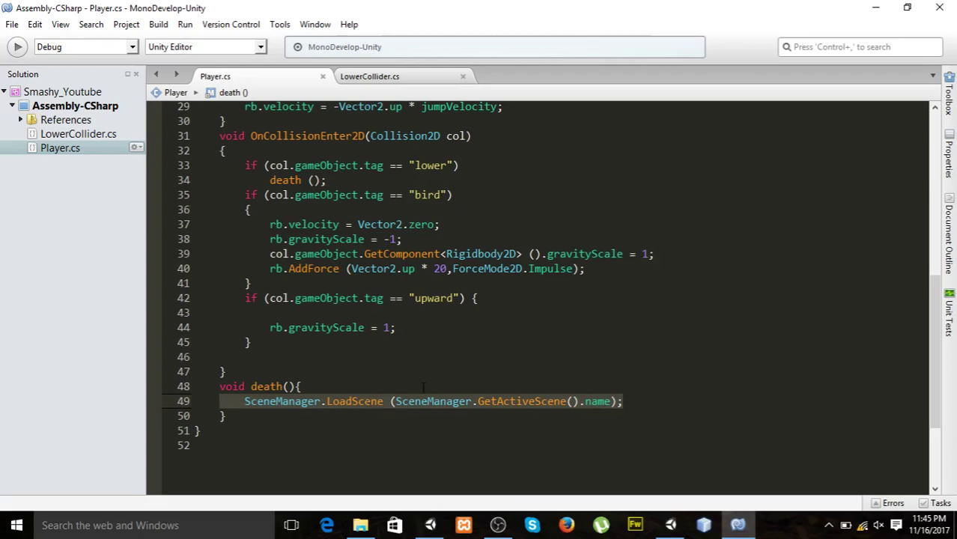
left_click(672, 524)
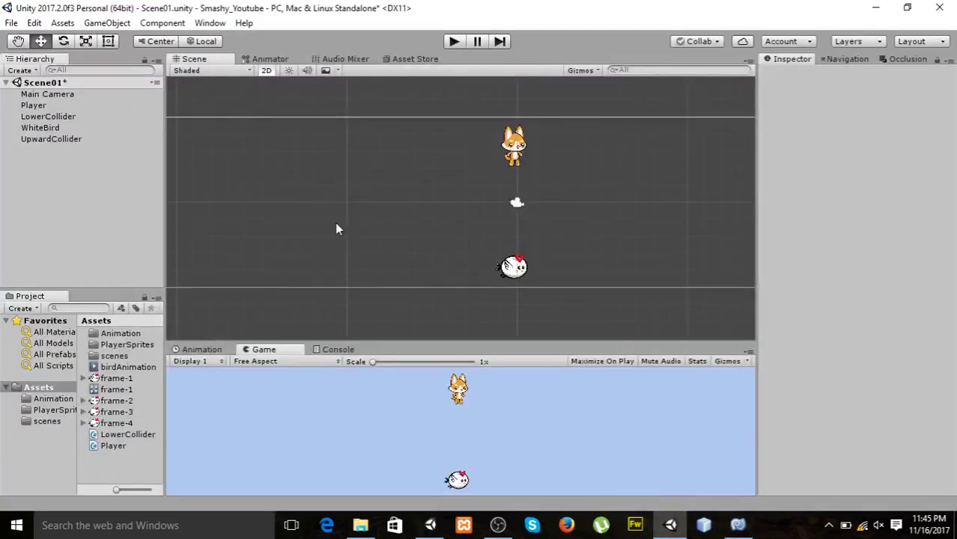
Drag the Scene/Game splitter upward so the Game view fills most of the editor.
left_click_drag(442, 339, 447, 144)
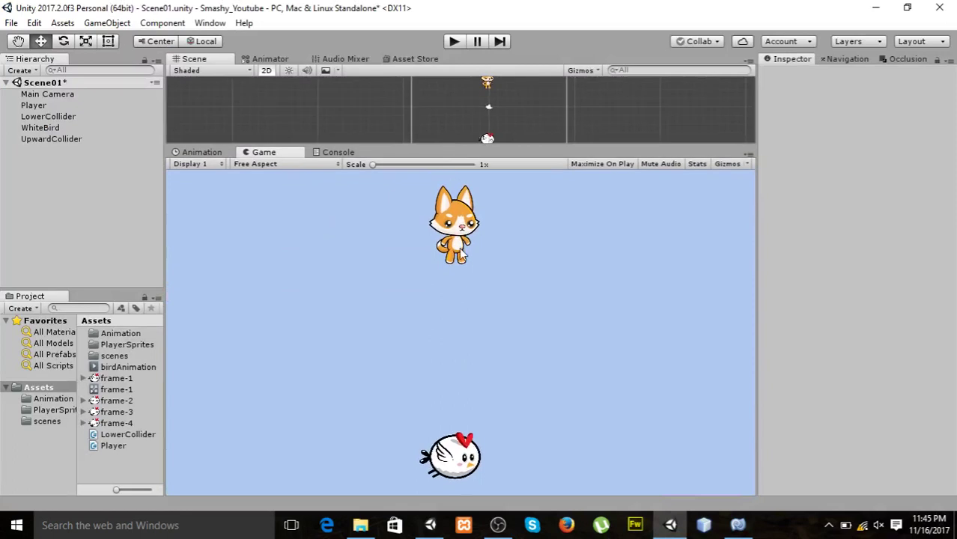